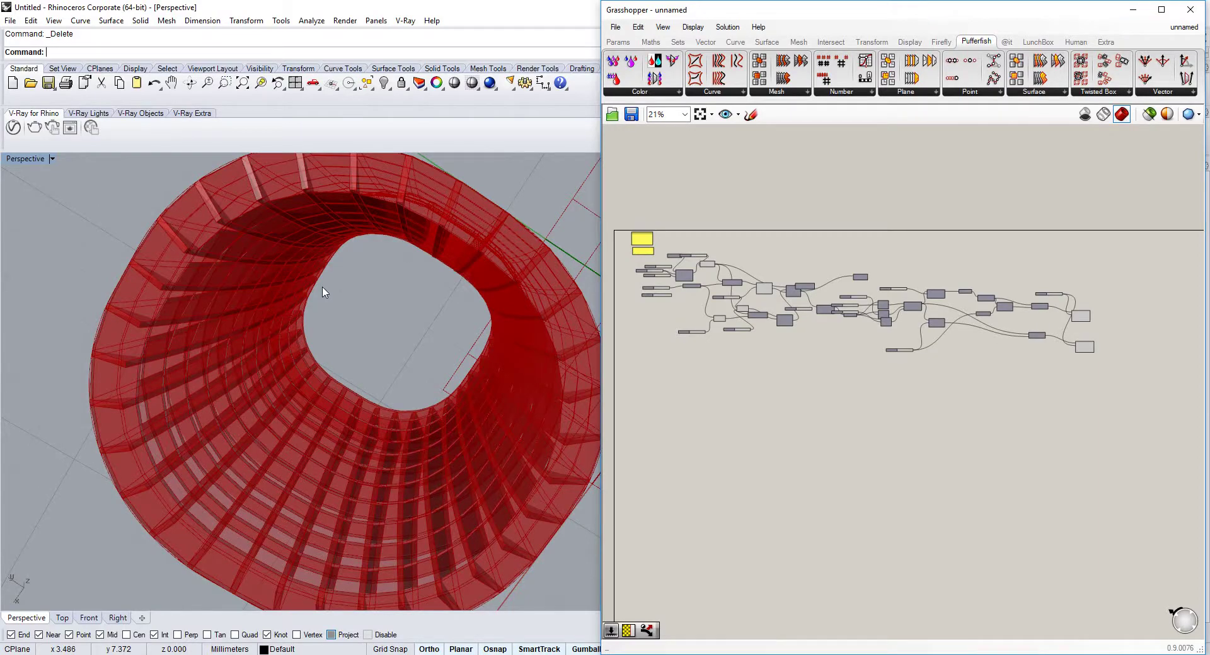
scroll(647, 280, up, 3)
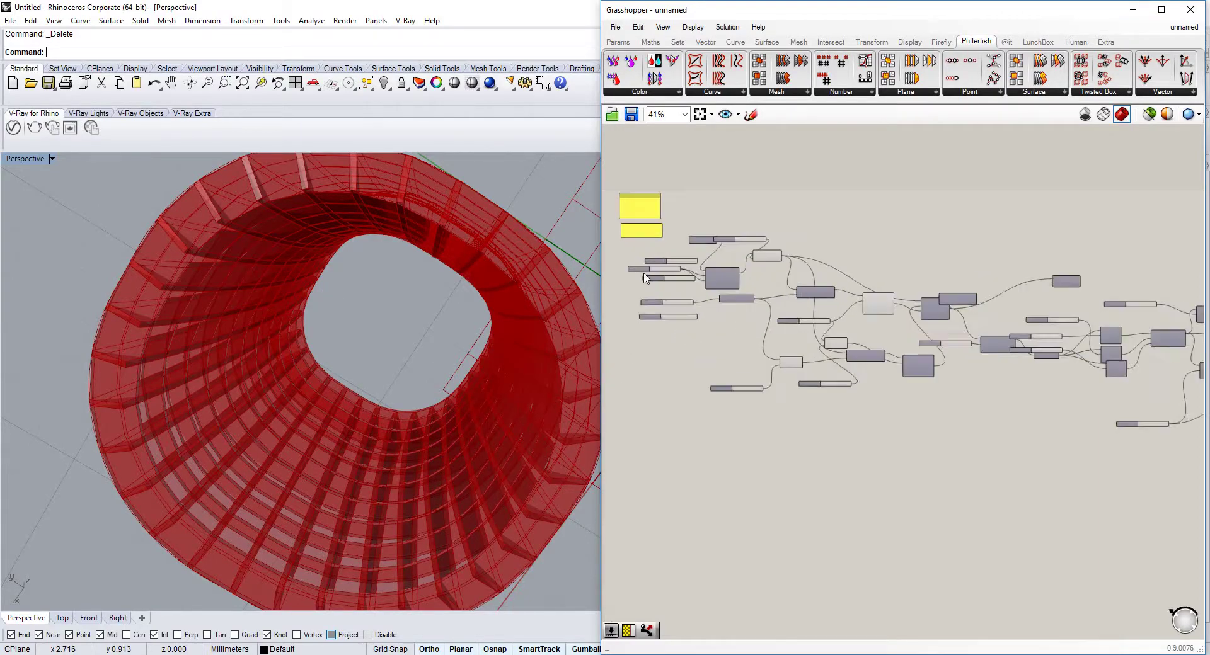
right_drag(474, 385, 485, 441)
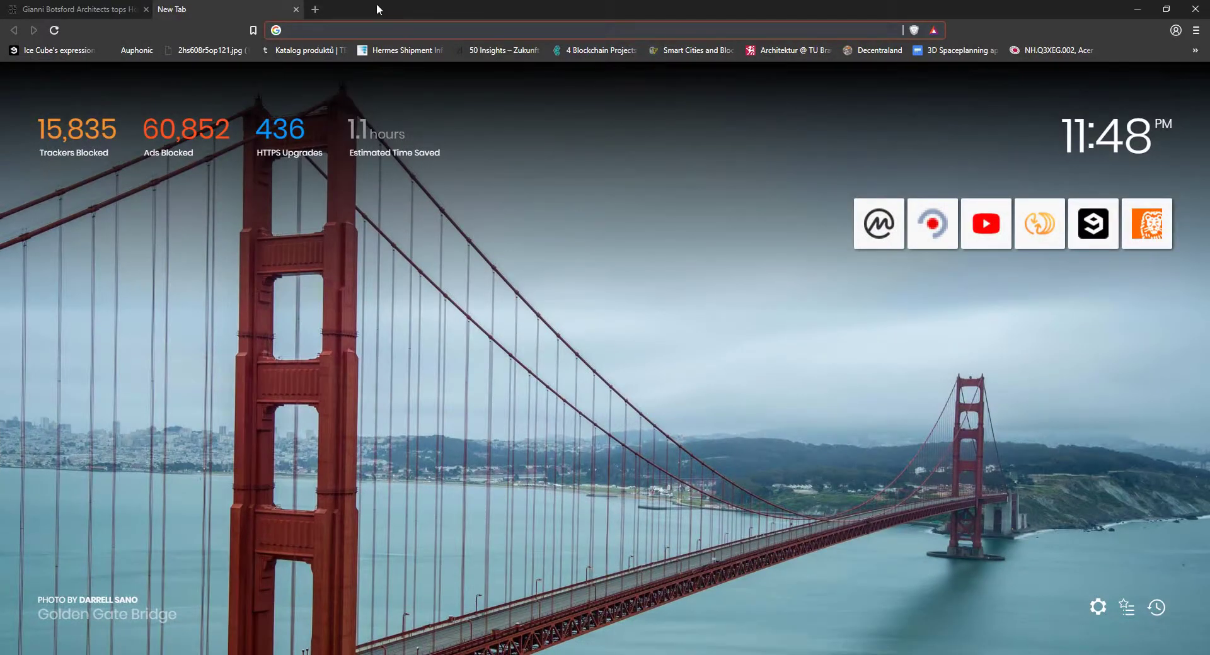
- Switch to the Dezeen article on the House in a Garden and examine the photos of its copper roof and curved timber lattice ceiling
click(54, 9)
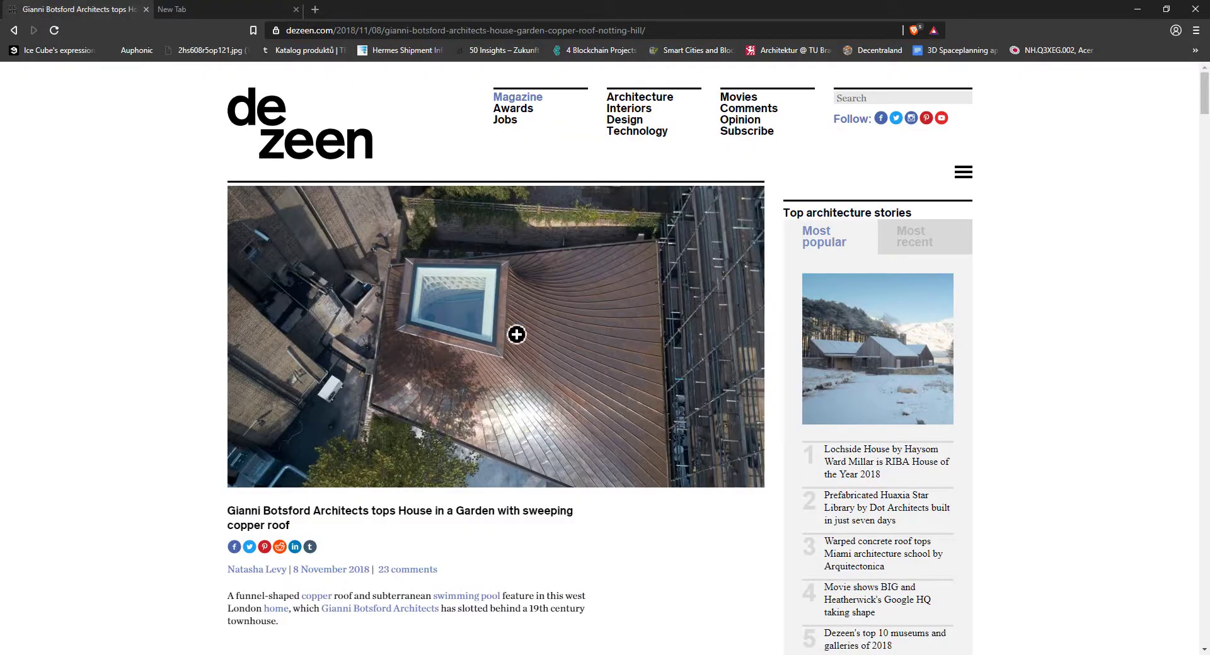
scroll(505, 318, down, 2)
scroll(494, 219, up, 2)
scroll(513, 329, down, 8)
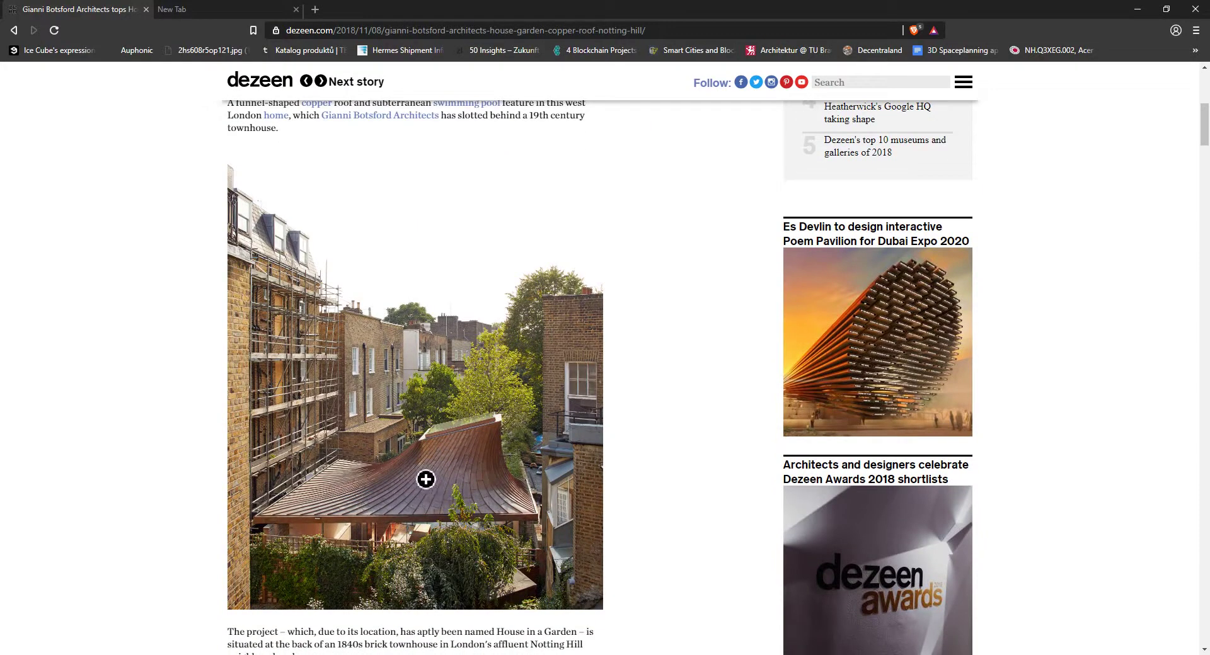
scroll(402, 502, down, 1)
scroll(403, 504, down, 8)
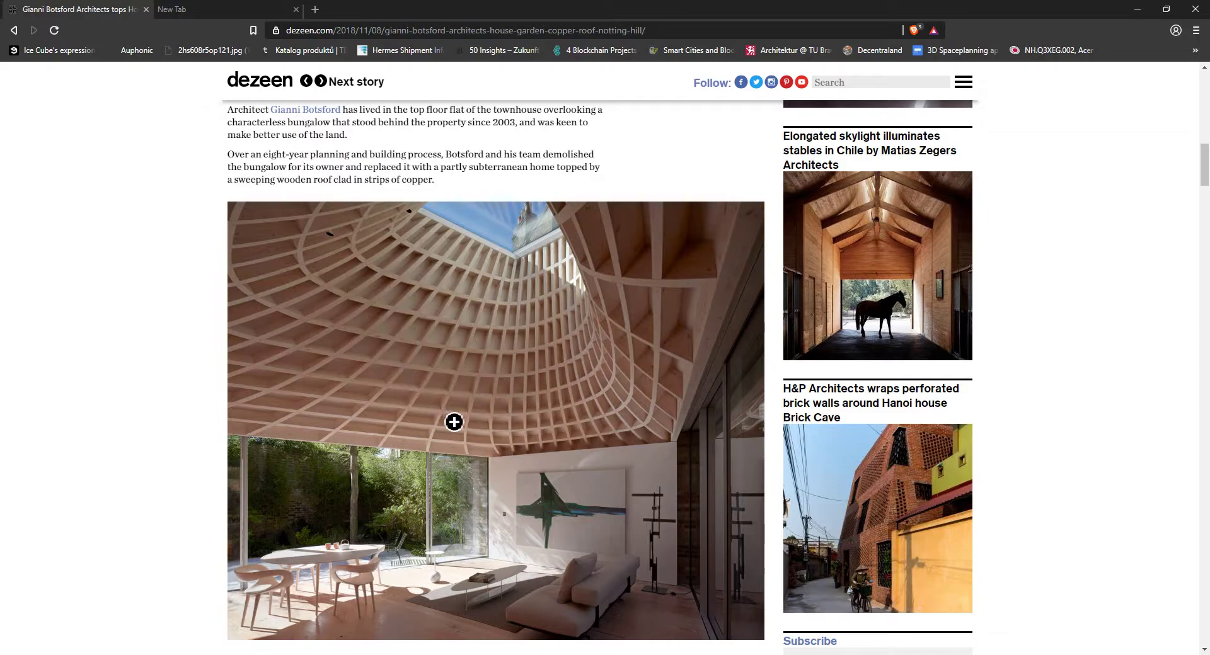
scroll(508, 373, up, 6)
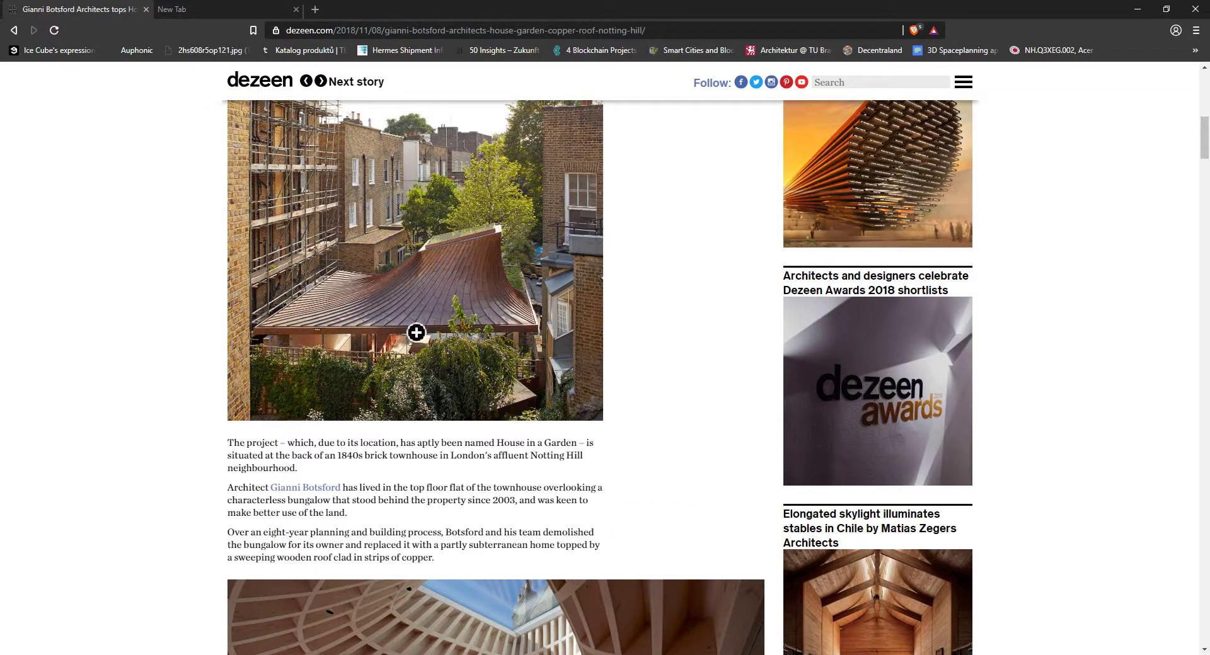
scroll(454, 293, down, 5)
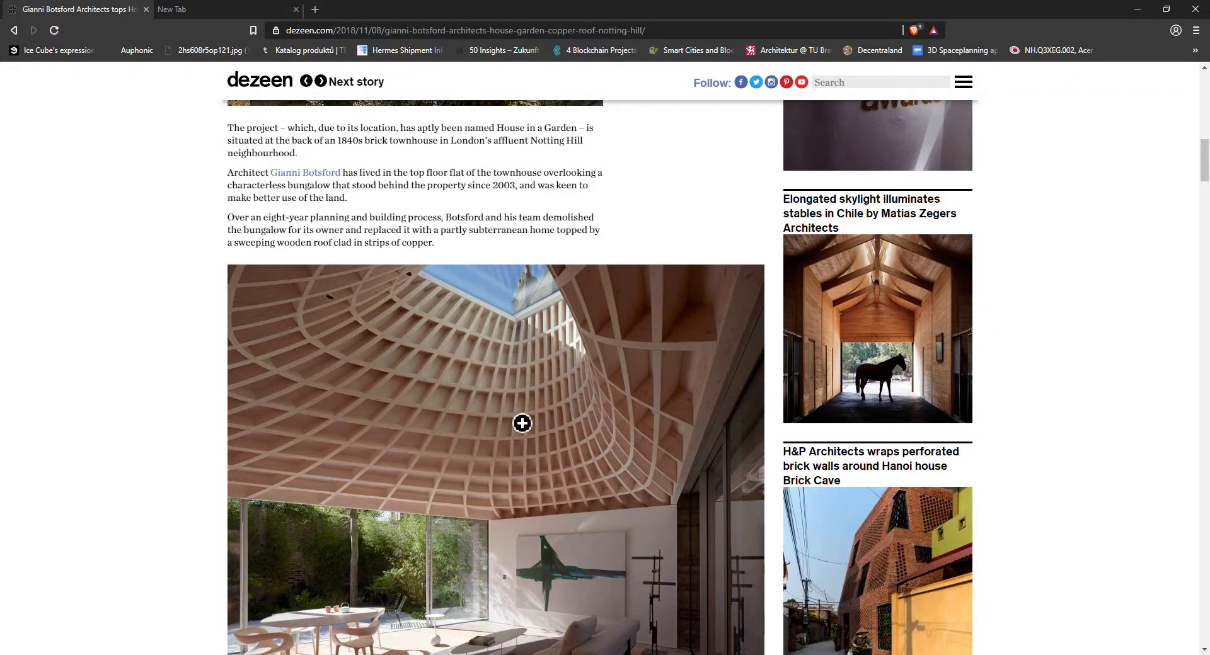
scroll(522, 410, down, 1)
scroll(521, 334, up, 4)
scroll(511, 365, down, 3)
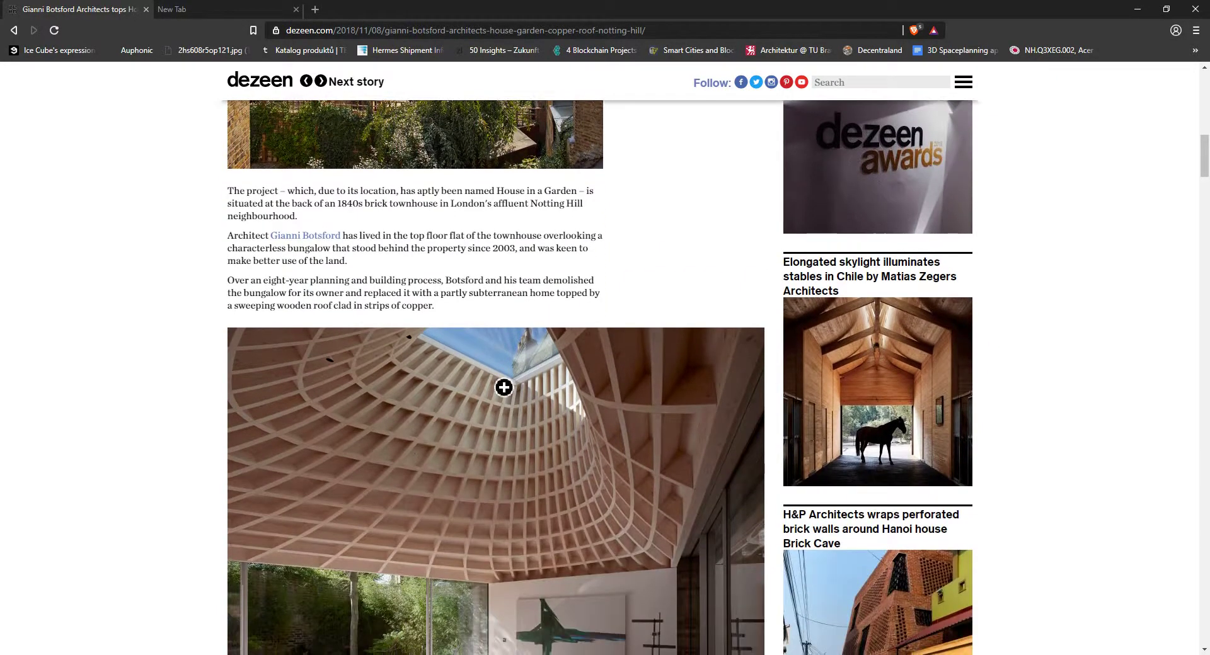
scroll(504, 388, up, 3)
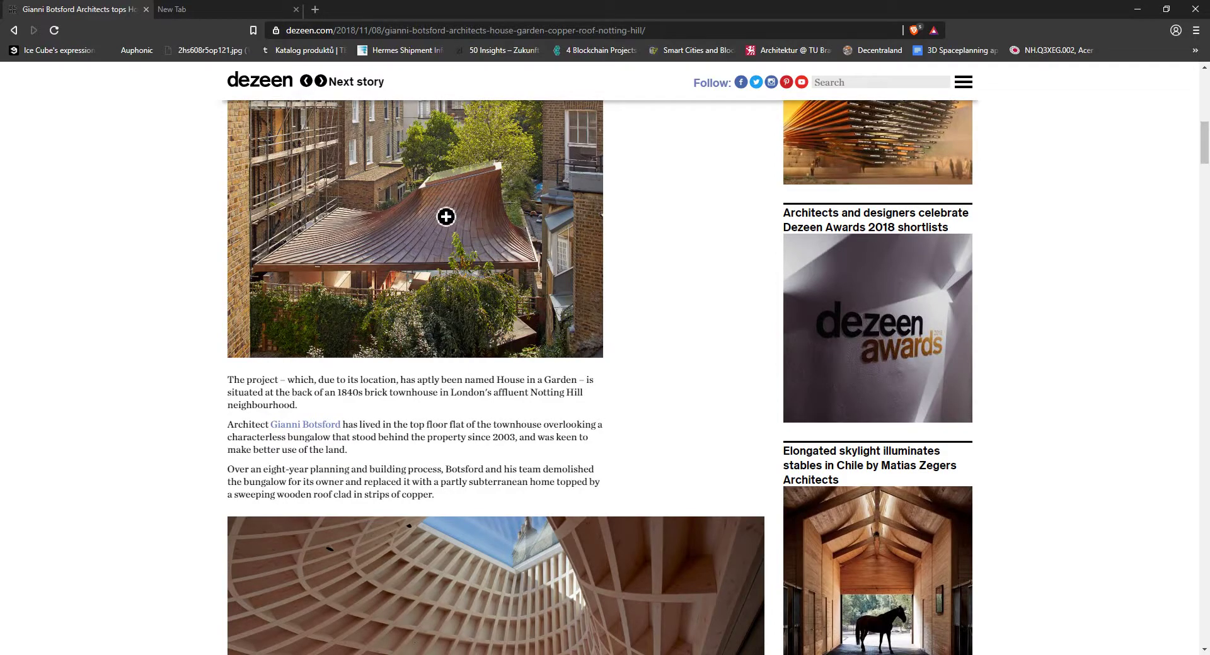
scroll(445, 220, down, 2)
scroll(435, 243, down, 4)
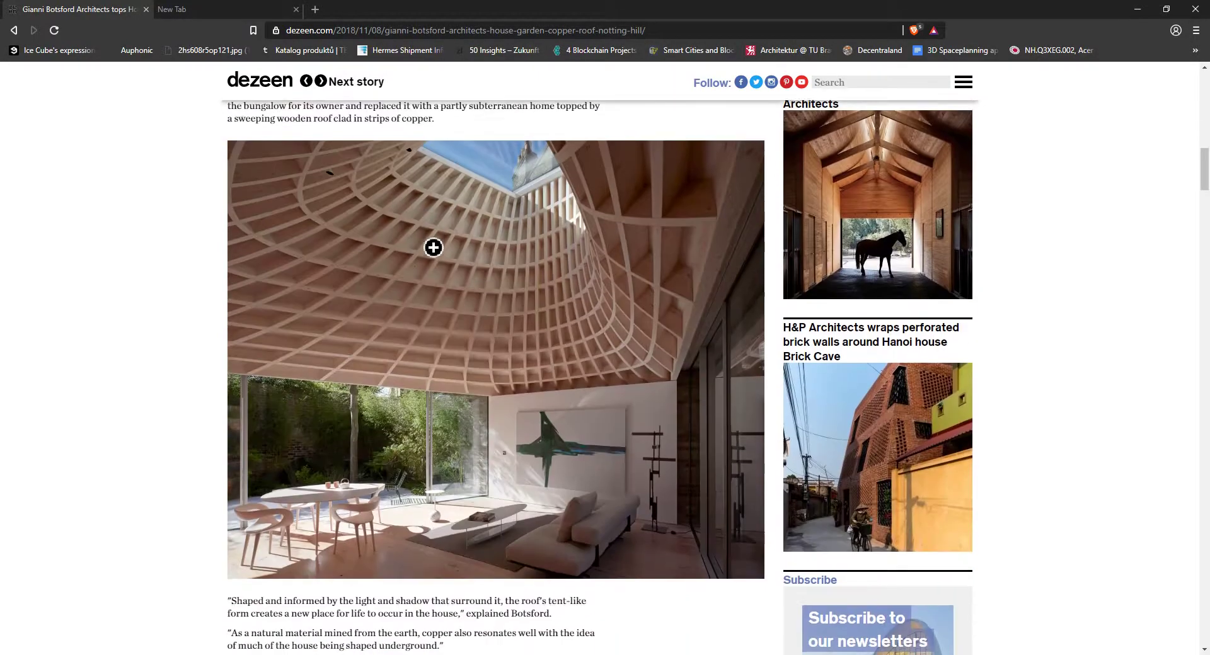
scroll(523, 583, down, 3)
- Switch back to Rhino and Grasshopper and set the slider driving the rectangle's X and Y sizes to 12
click(357, 654)
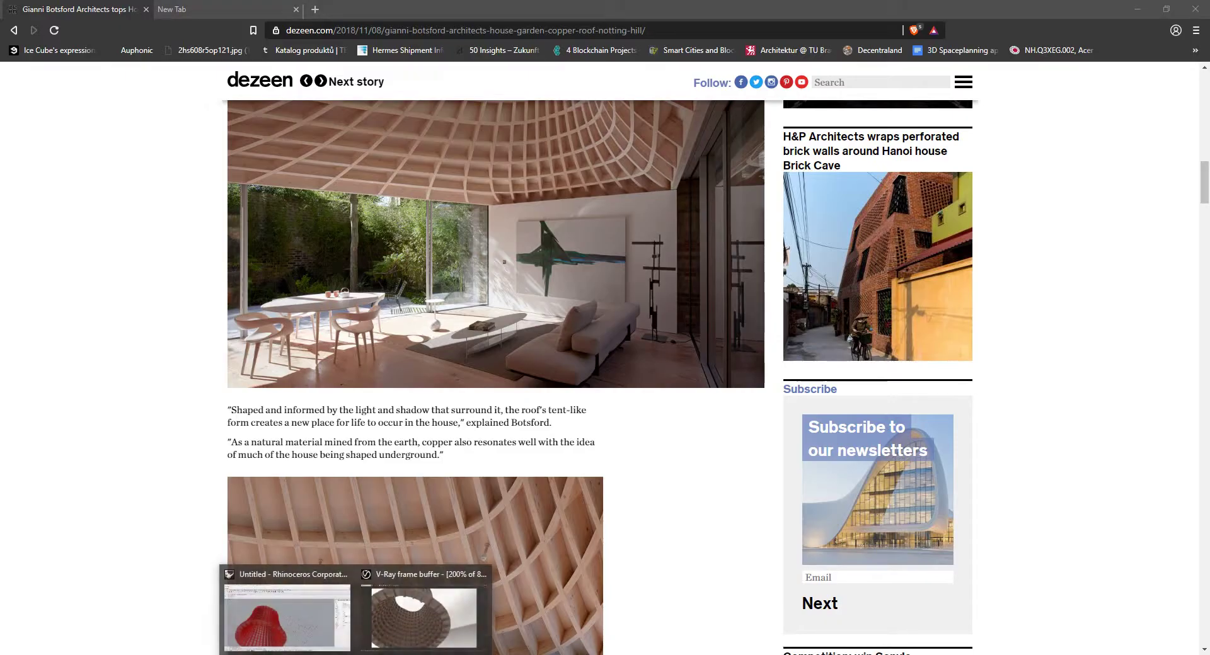
click(297, 621)
scroll(820, 377, up, 3)
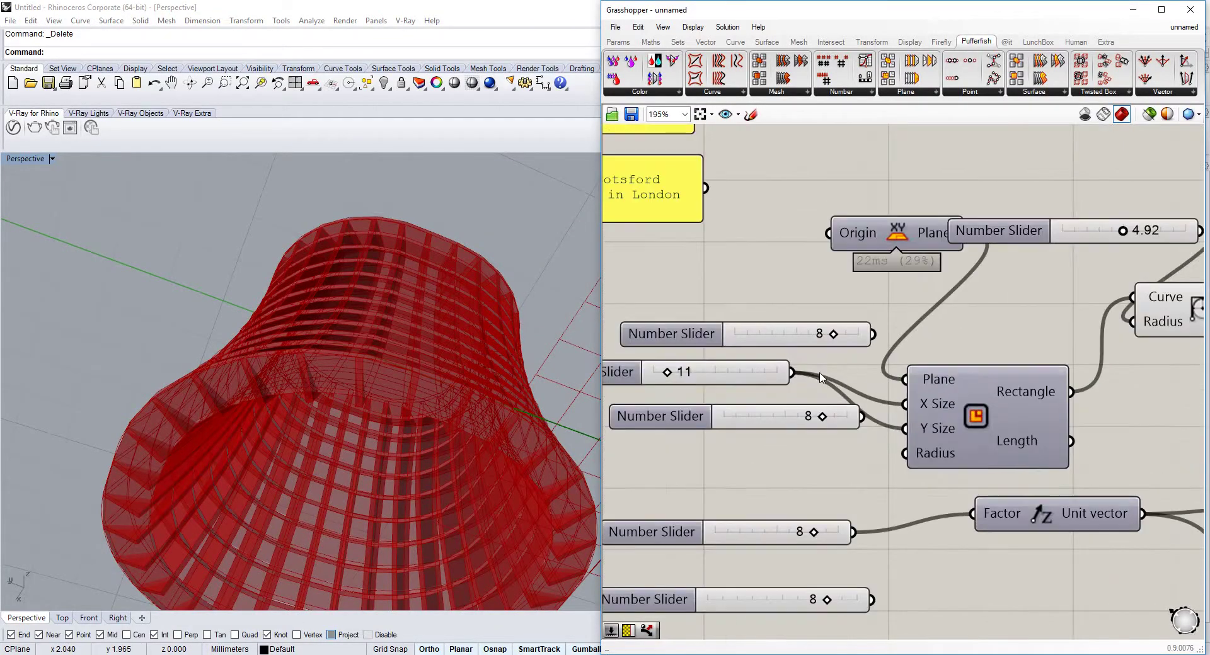
right_drag(643, 376, 676, 372)
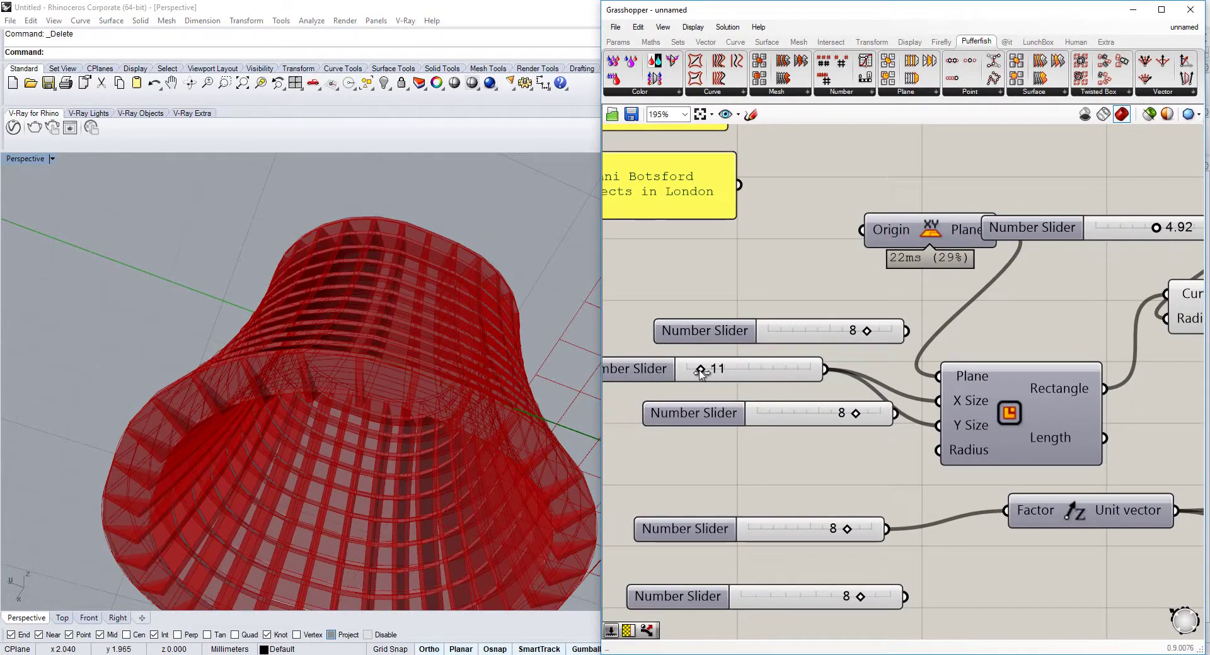
drag(701, 372, 702, 373)
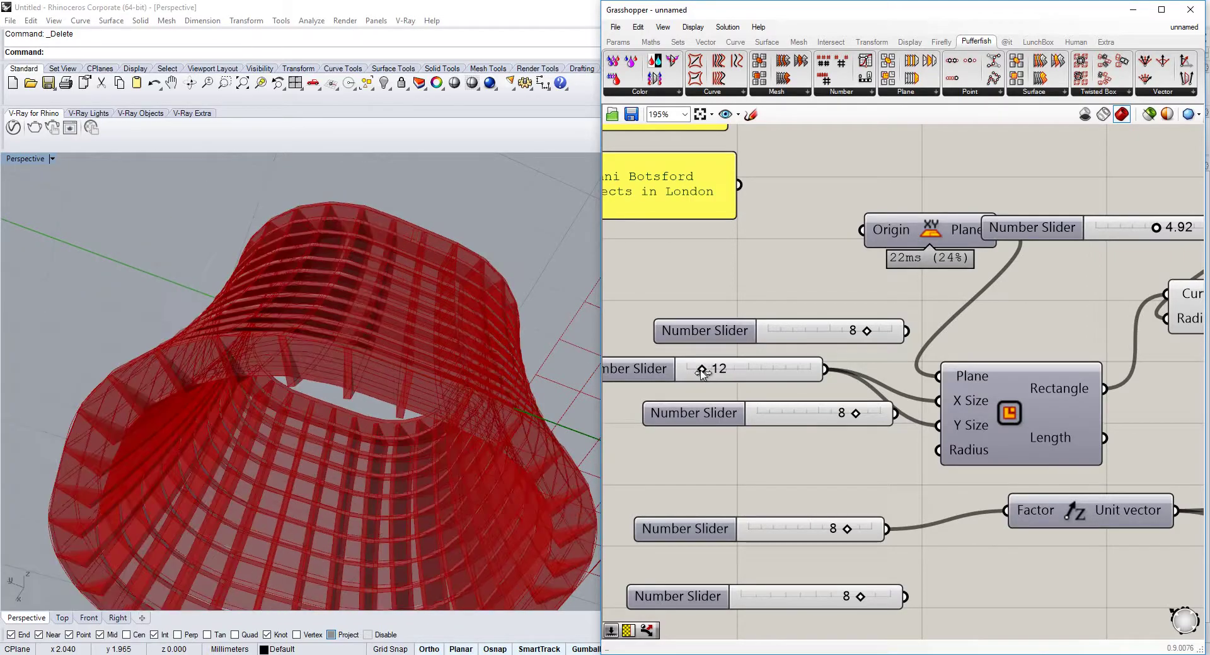
drag(837, 531, 841, 532)
- Lower the fillet radius applied to the base rectangle to sharpen the corners of the structure
scroll(920, 472, down, 4)
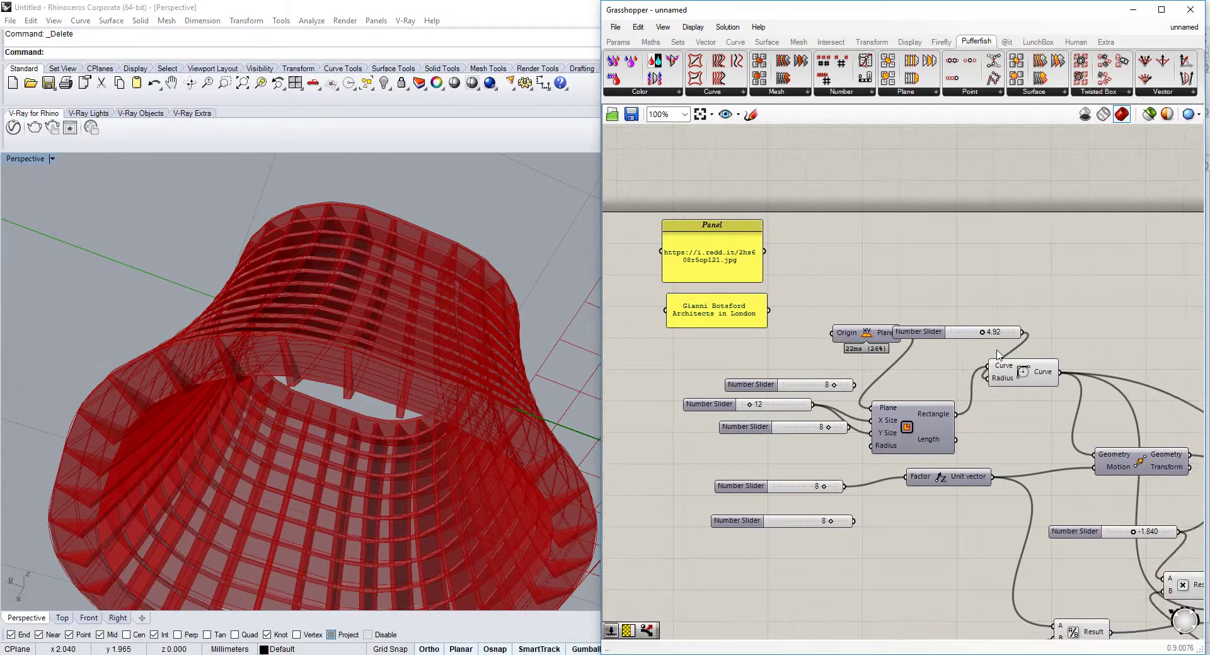
scroll(974, 340, up, 4)
drag(967, 318, 922, 319)
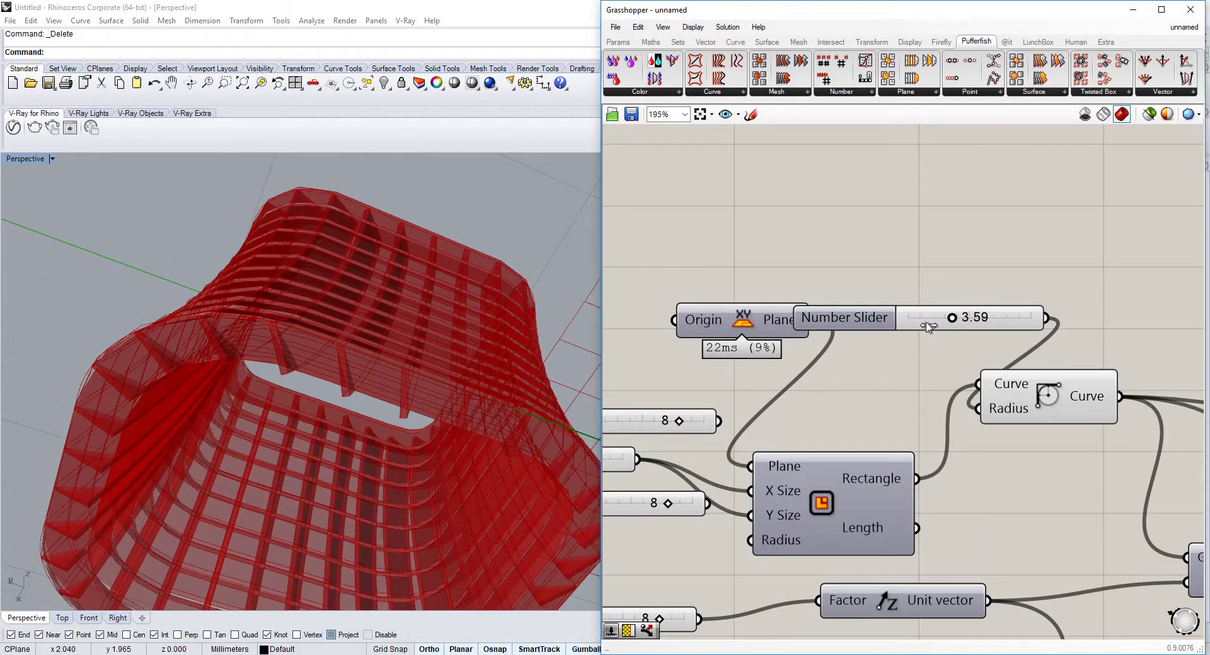
- Set the division count of the curves coming from the merged result to 20
scroll(1021, 432, down, 4)
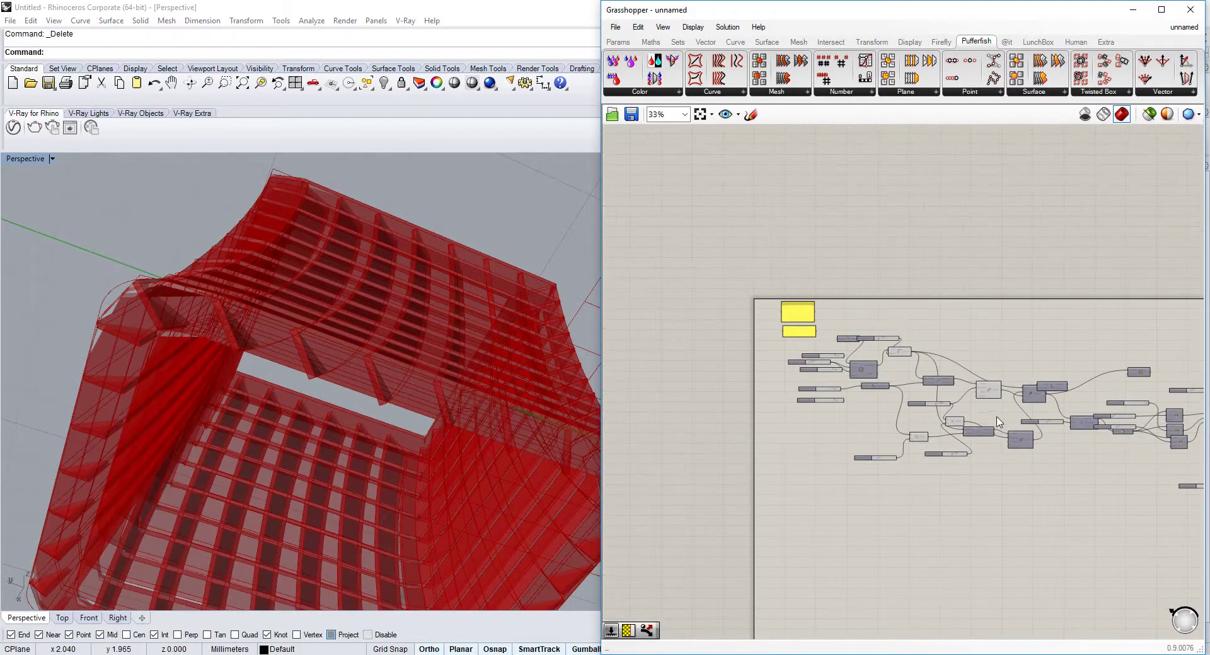
scroll(931, 387, up, 4)
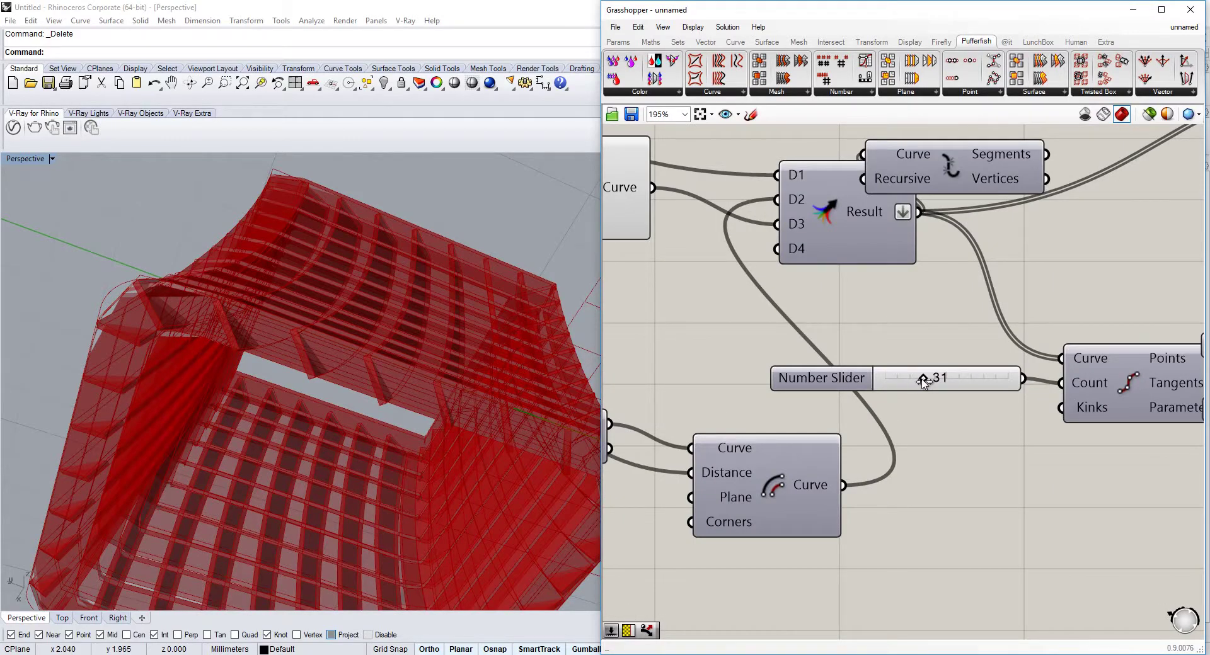
drag(908, 381, 908, 380)
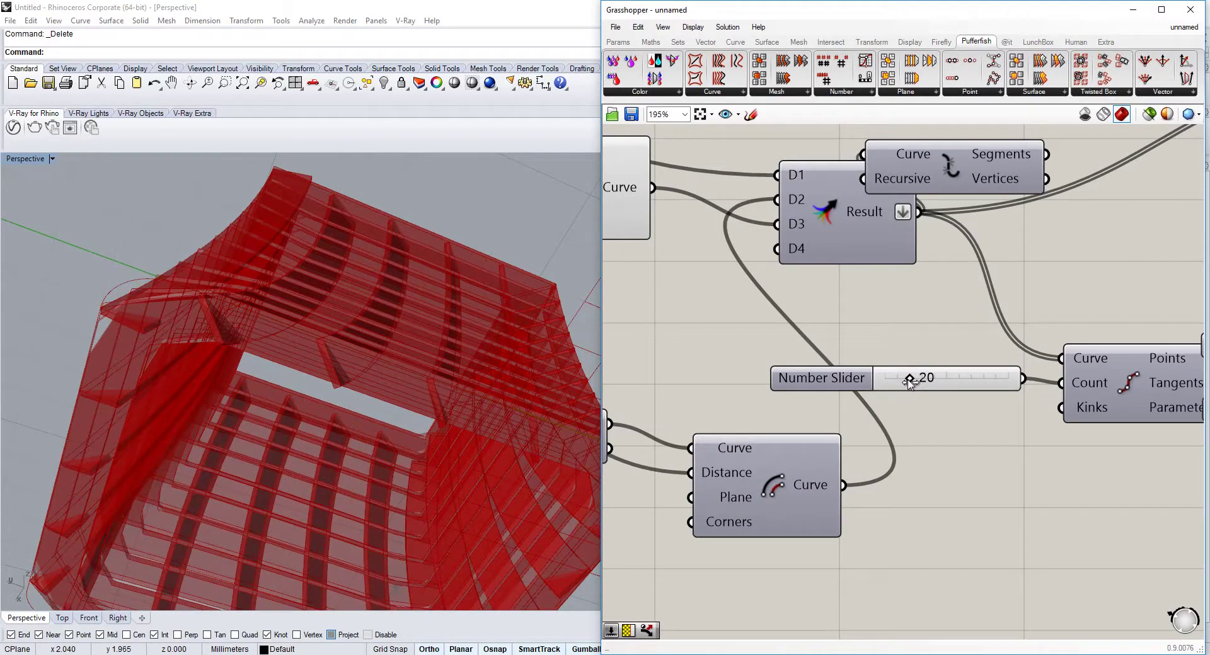
- Set the count of the curve division applied to the three-point arcs to 17
scroll(908, 381, down, 3)
right_drag(1176, 414, 882, 365)
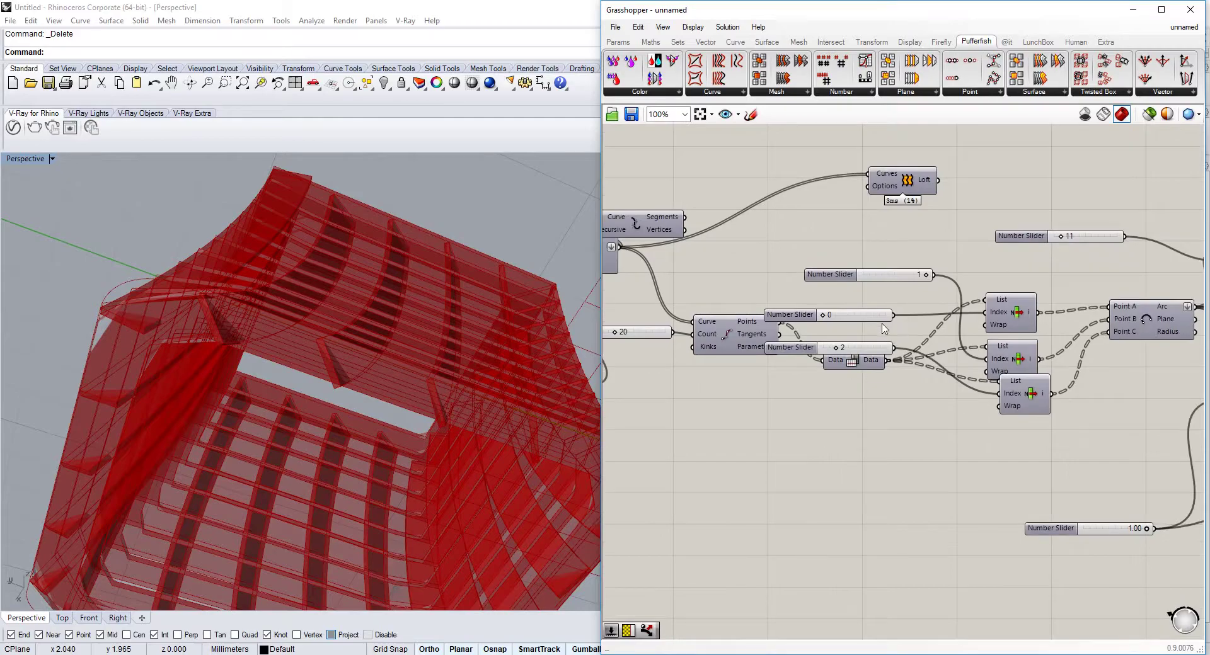
scroll(886, 328, up, 2)
right_drag(899, 315, 655, 356)
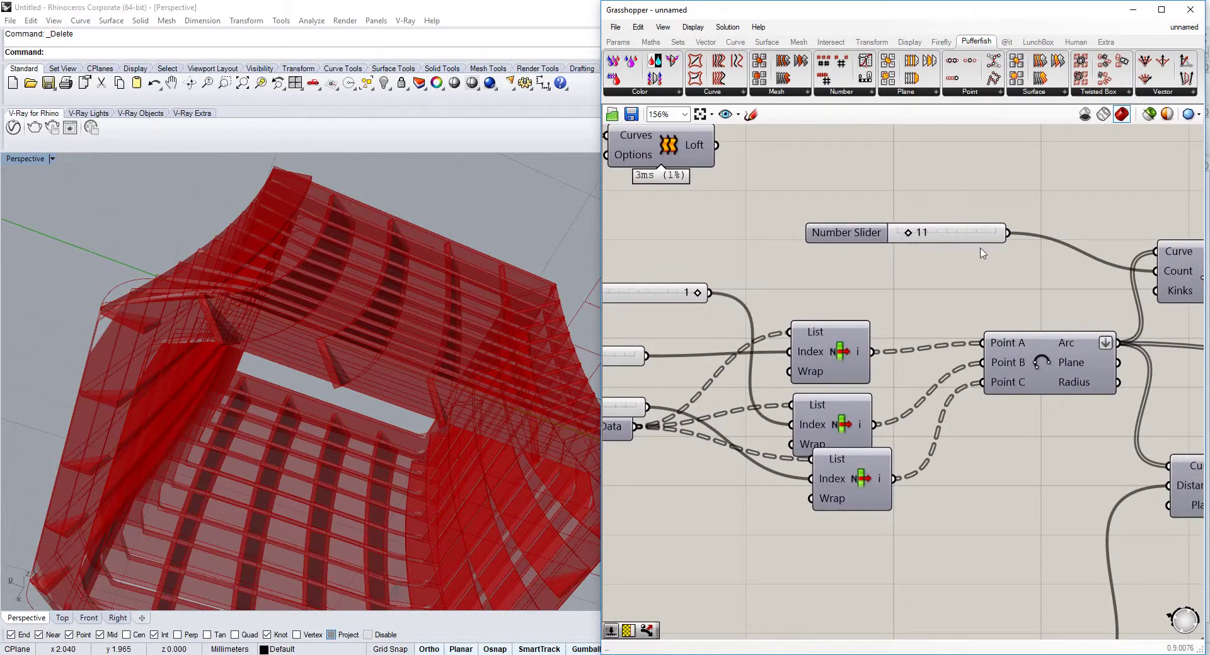
right_drag(981, 254, 781, 277)
drag(783, 277, 788, 278)
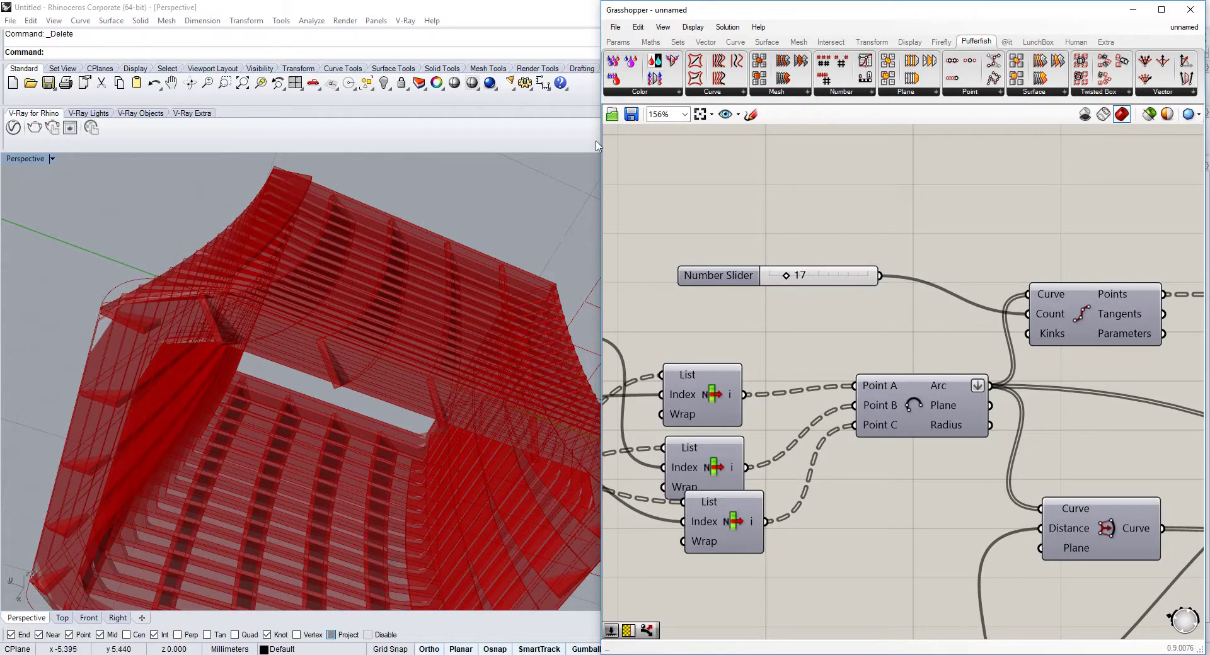
- Create a new Grasshopper document and sketch freehand a large black four-sided outline with a smaller one above it
click(615, 28)
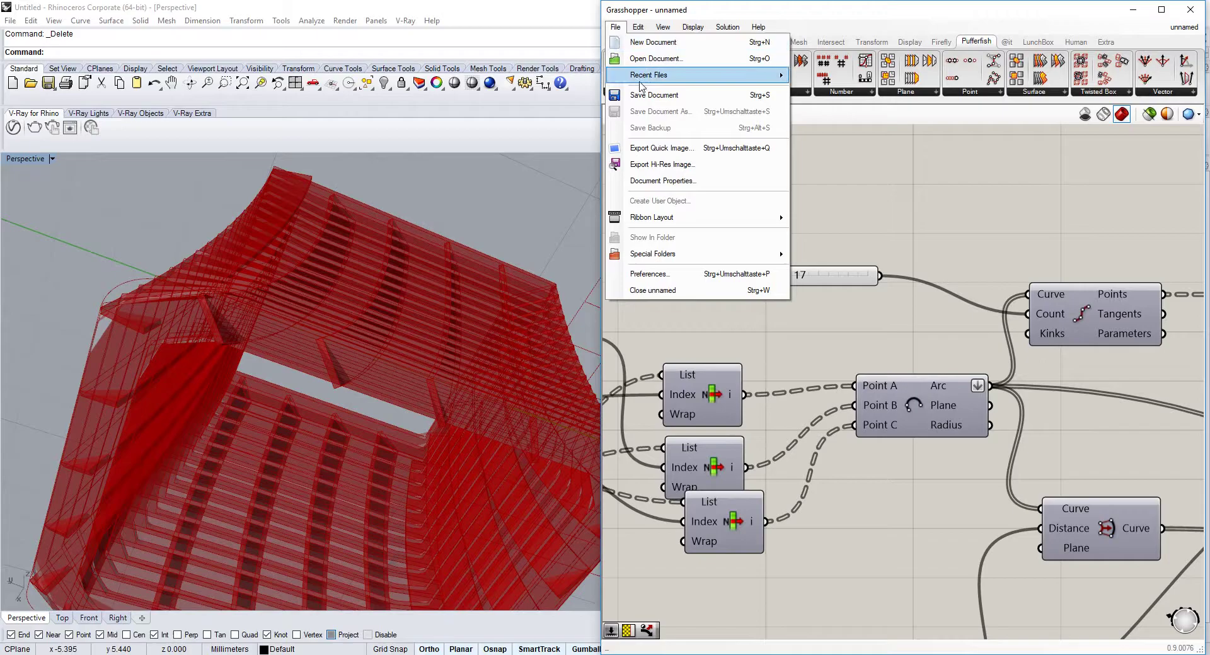
click(641, 43)
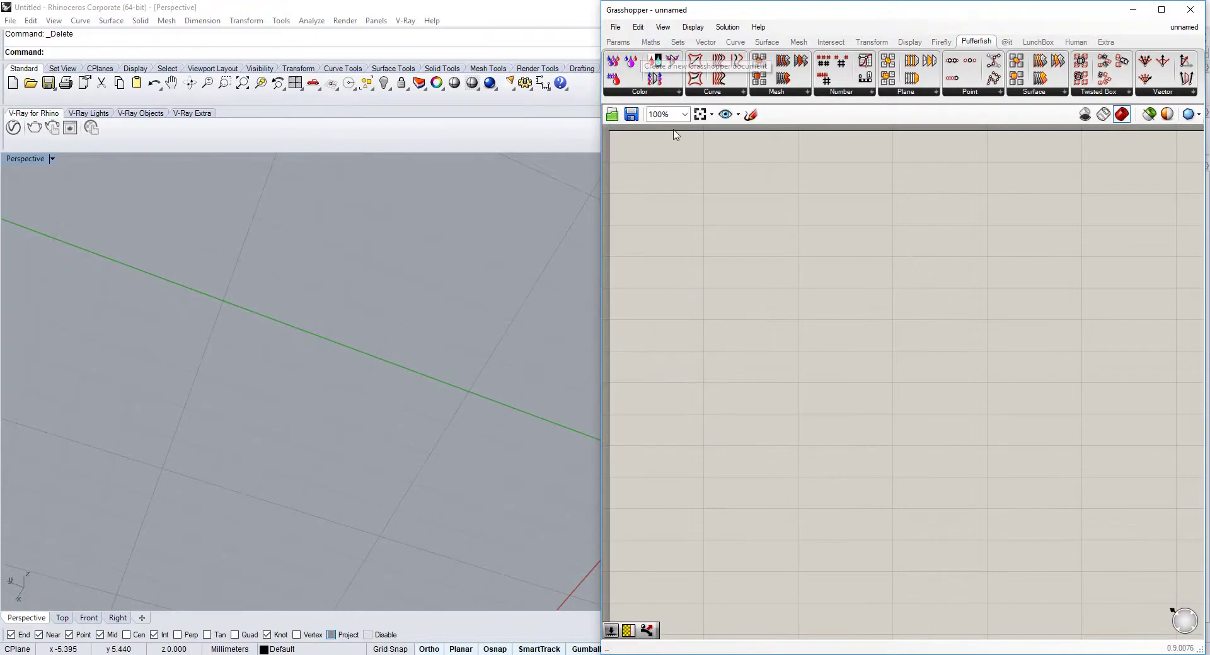
click(750, 114)
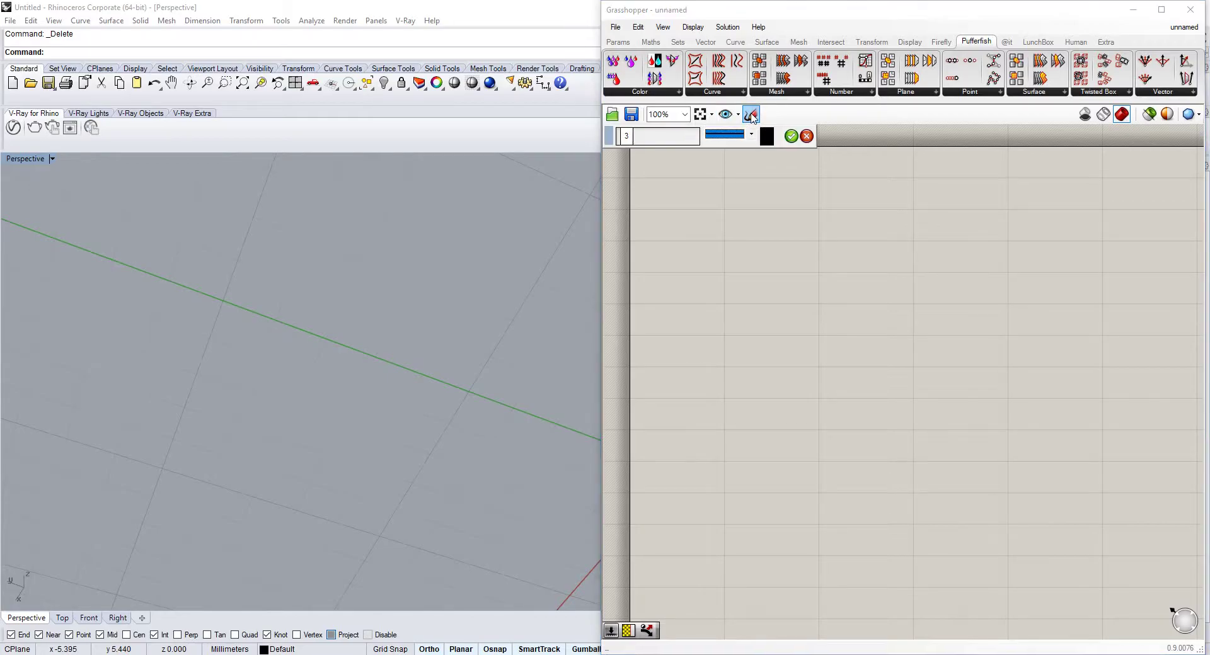
scroll(803, 288, up, 1)
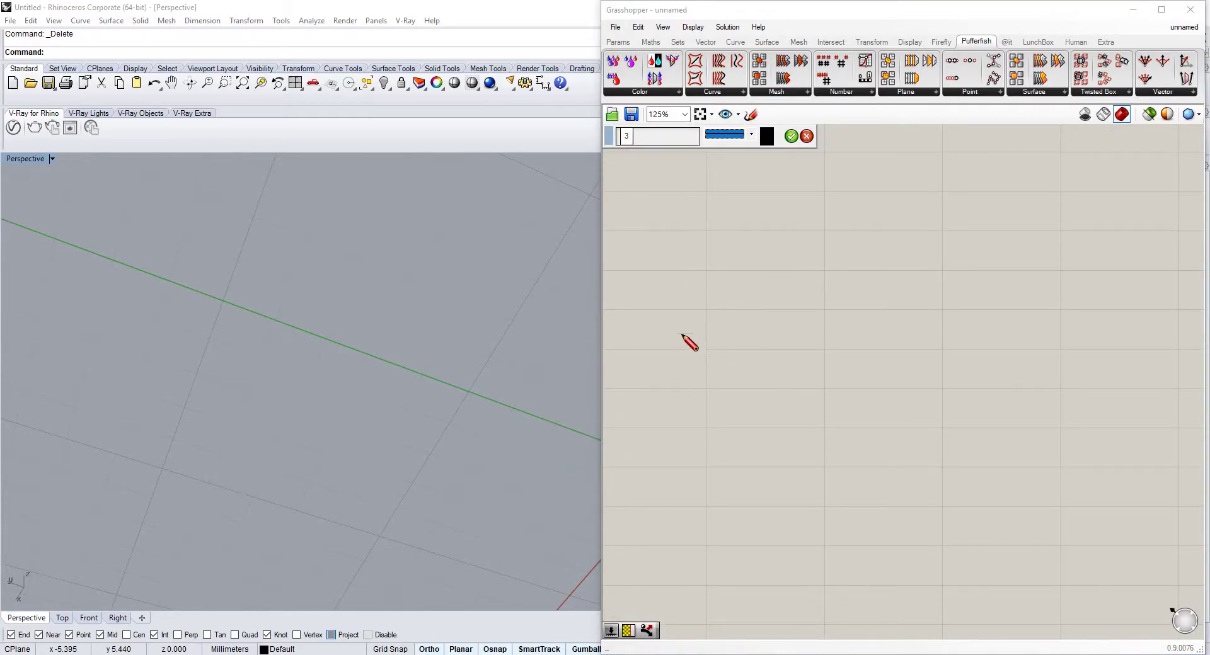
mouse_move(673, 365)
mouse_down()
mouse_move(720, 318)
mouse_move(939, 308)
mouse_move(881, 475)
mouse_up()
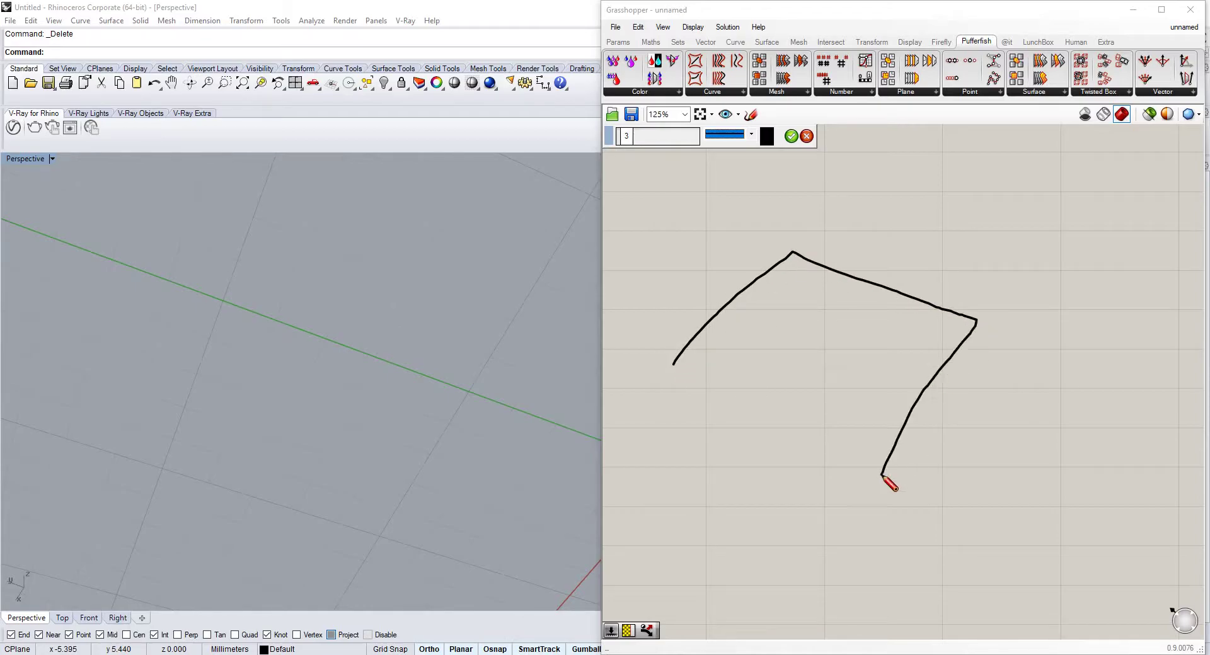
drag(682, 365, 891, 484)
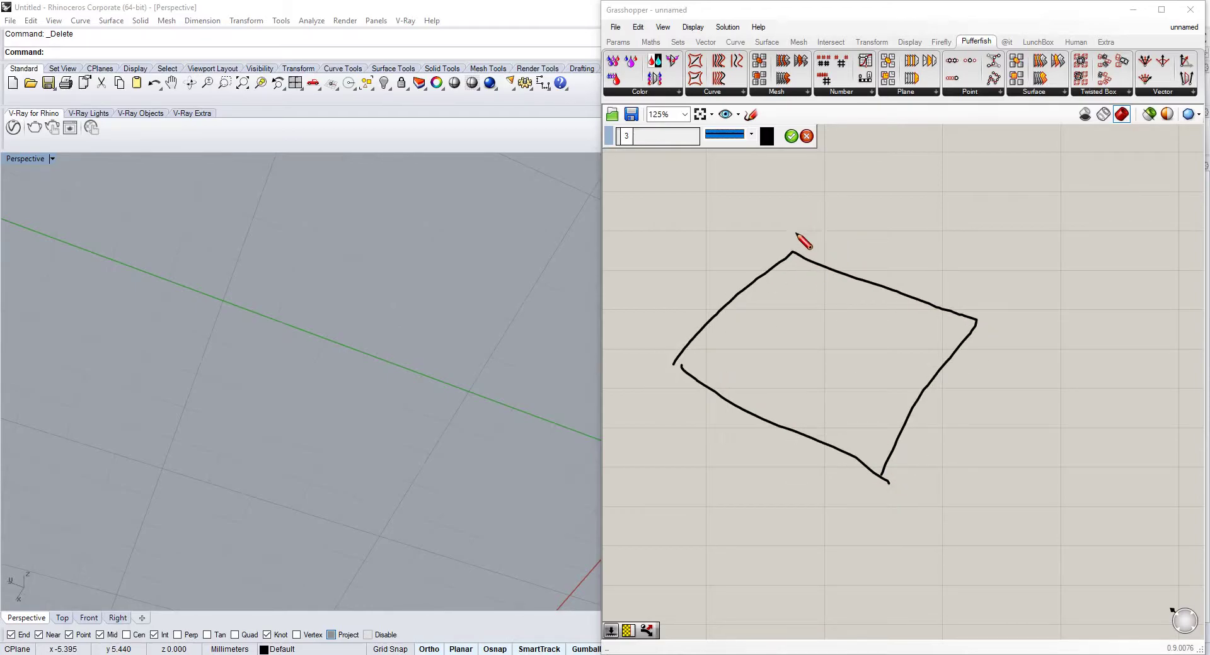
mouse_move(786, 211)
mouse_down()
mouse_move(826, 225)
mouse_move(891, 193)
mouse_move(826, 163)
mouse_move(776, 211)
mouse_up()
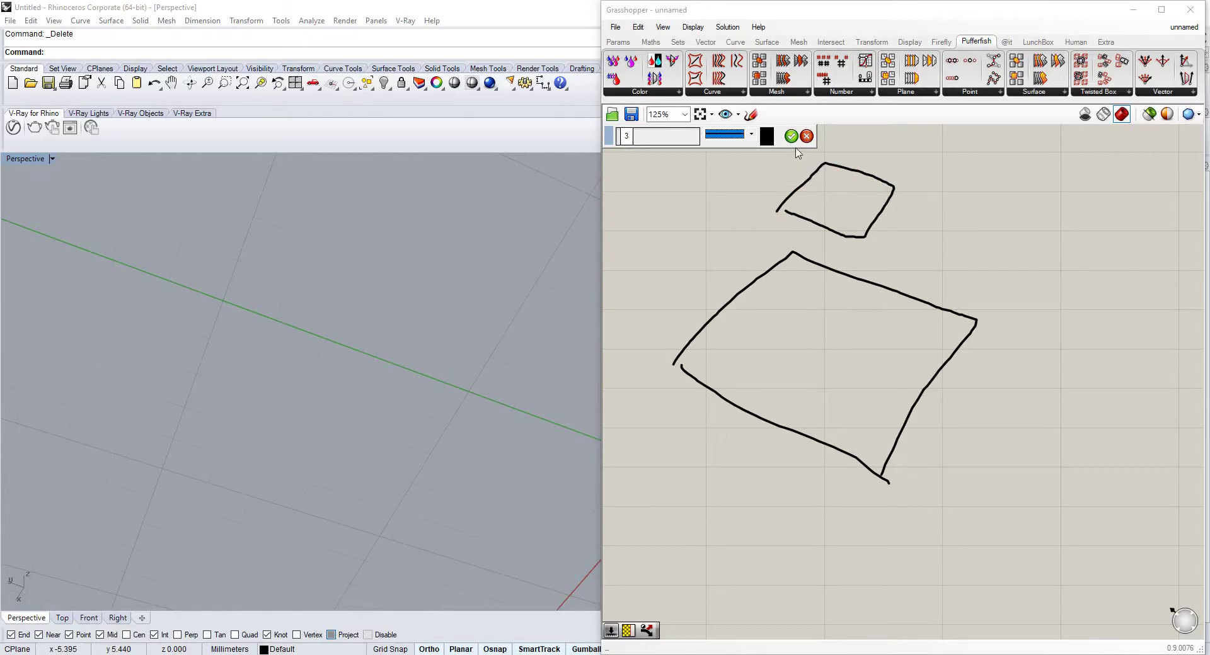
- Sketch four curved red lines connecting the corners of the small upper outline with those of the large lower one
click(750, 115)
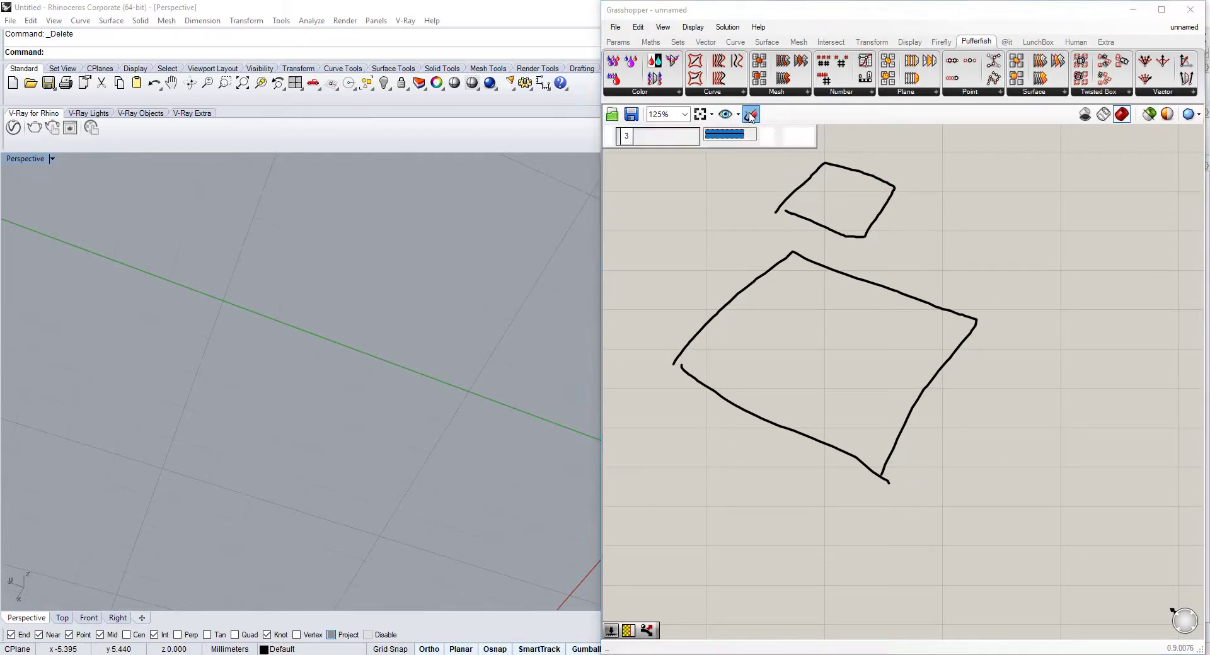
click(772, 136)
drag(809, 211, 792, 182)
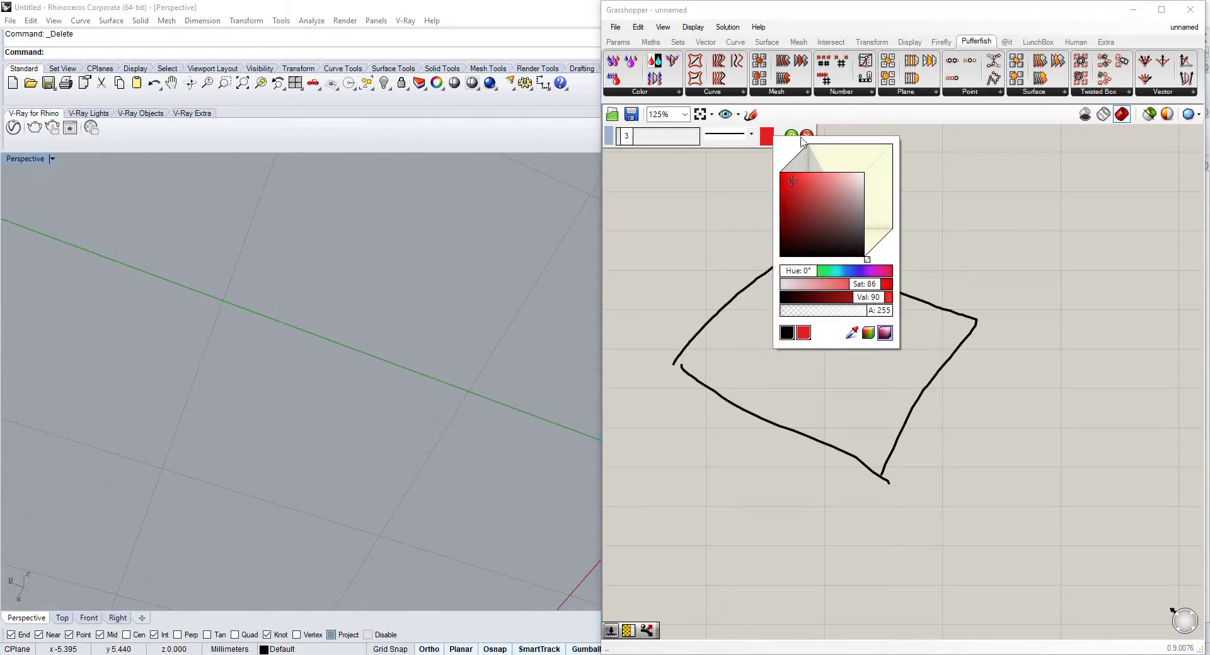
mouse_move(680, 365)
mouse_down()
mouse_move(744, 326)
mouse_move(788, 213)
mouse_up()
mouse_move(860, 233)
mouse_down()
mouse_move(843, 292)
mouse_move(876, 448)
mouse_up()
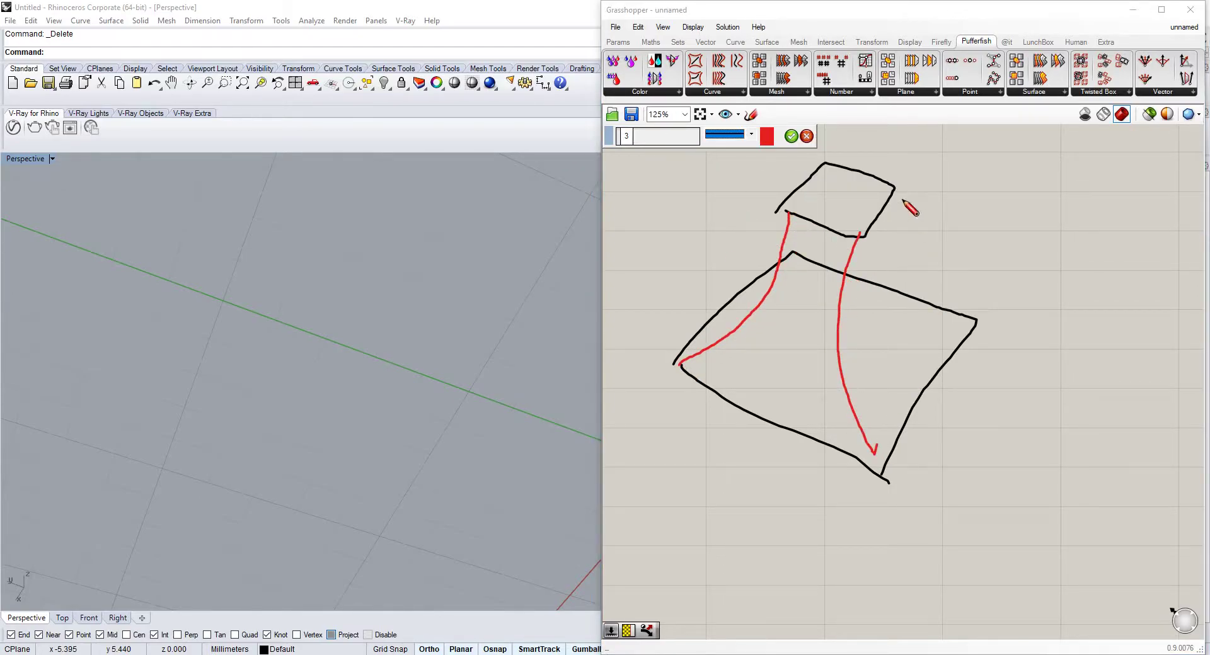
drag(900, 186, 958, 309)
drag(792, 248, 827, 165)
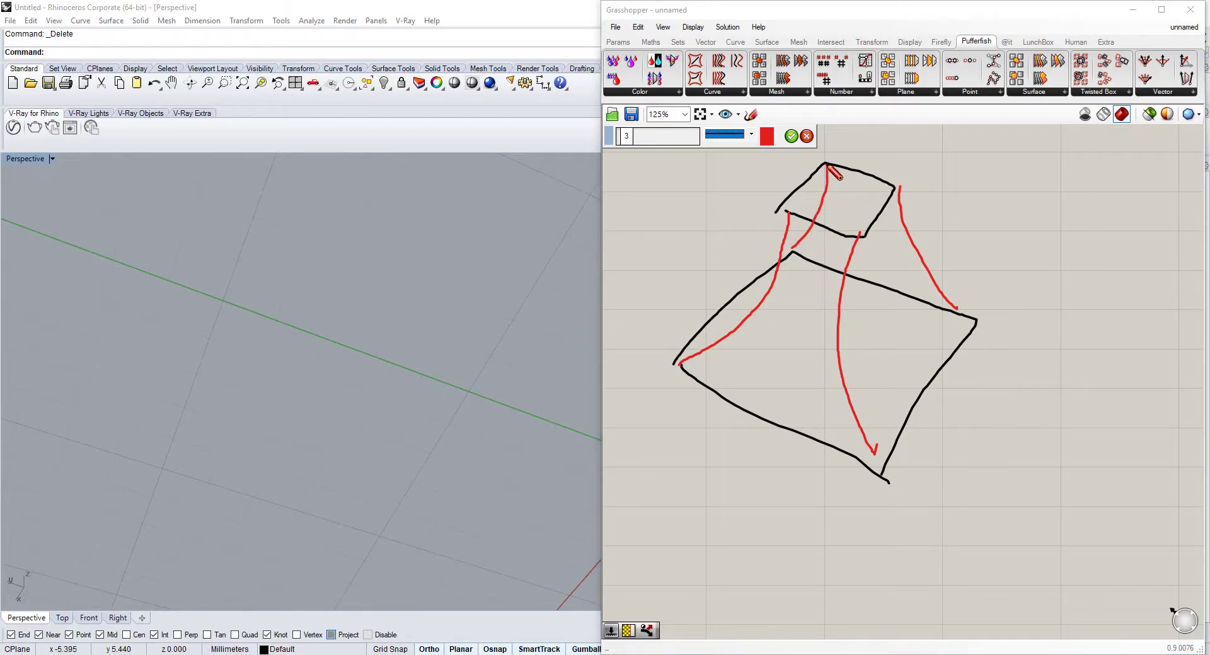
click(788, 134)
- Sketch a black four-sided outline partway between the upper and lower ones, passing through the red curves
click(754, 120)
mouse_move(764, 302)
mouse_down()
mouse_move(832, 334)
mouse_move(918, 264)
mouse_move(822, 220)
mouse_move(769, 302)
mouse_up()
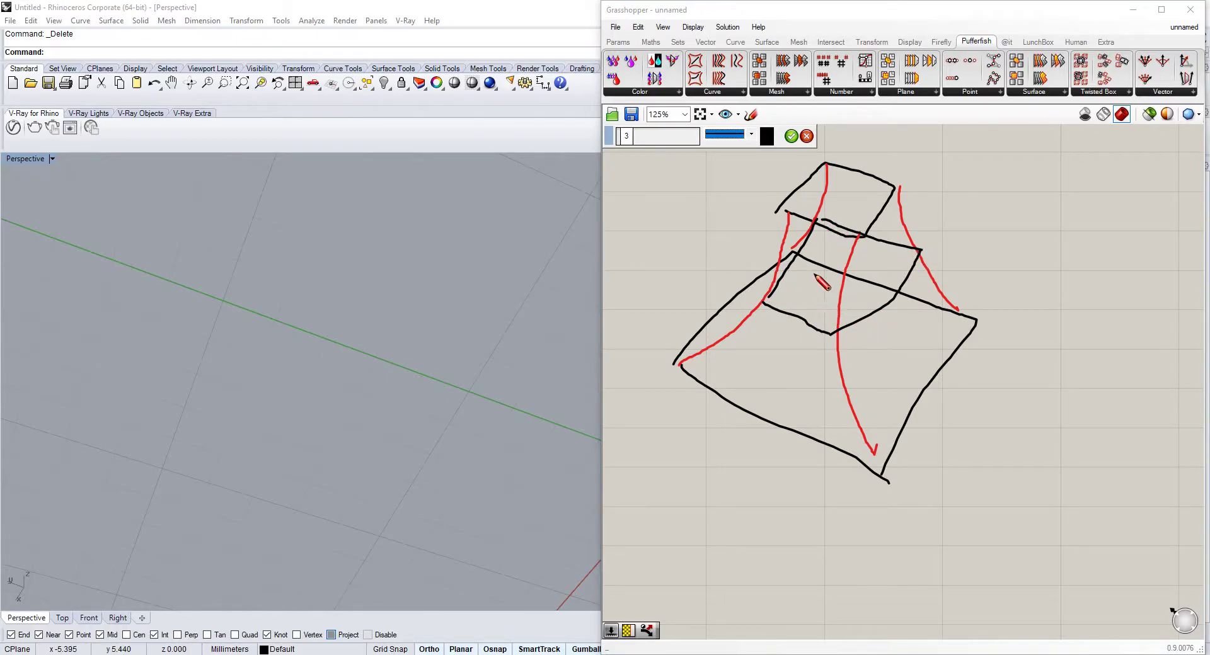
click(791, 136)
- Switch the sketch line to red and dotted, and sketch two dotted curves across the lower flare between the middle and bottom outlines
click(749, 114)
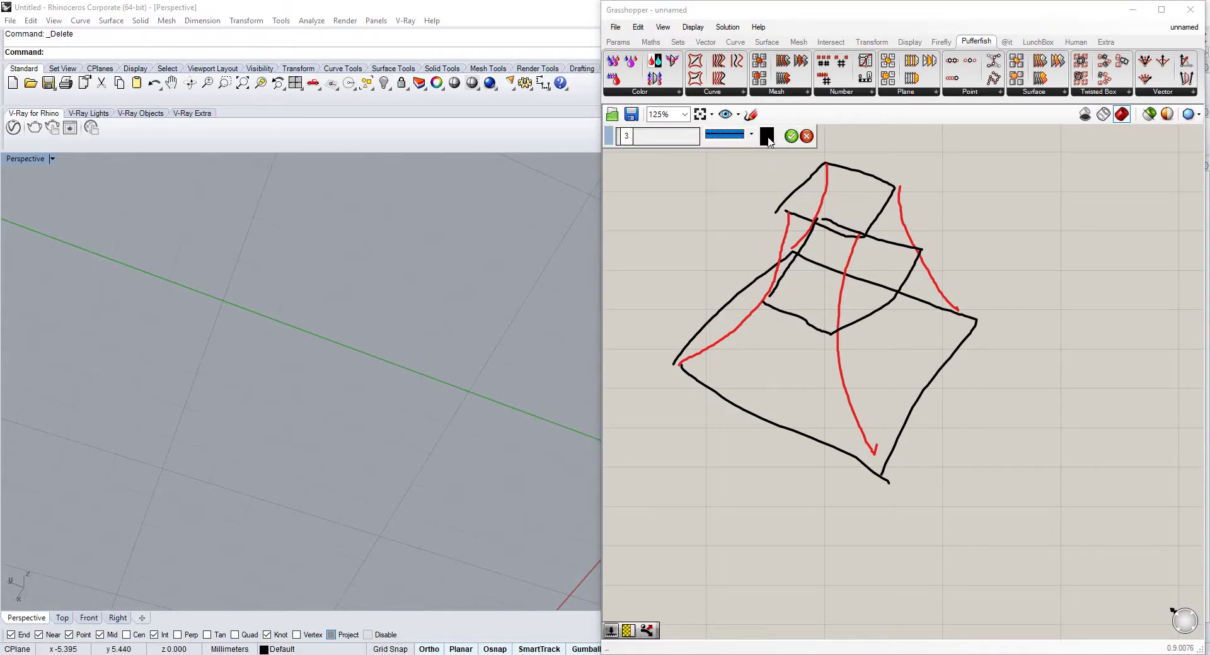
click(767, 136)
click(784, 183)
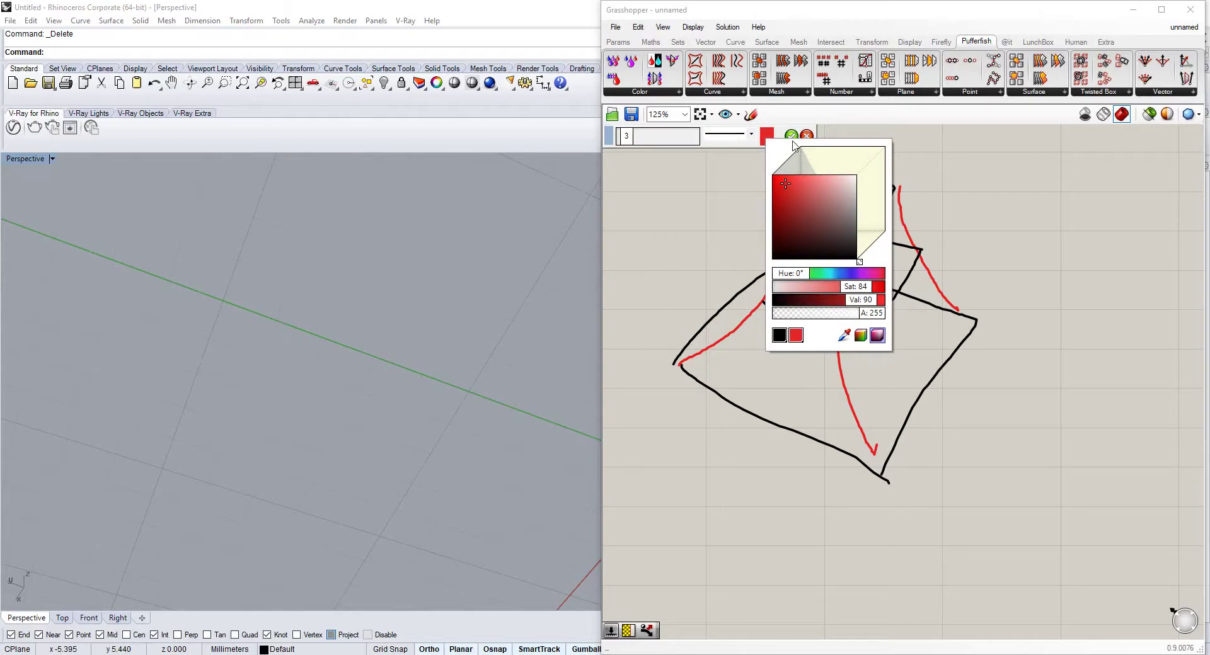
click(751, 133)
click(751, 133)
click(727, 169)
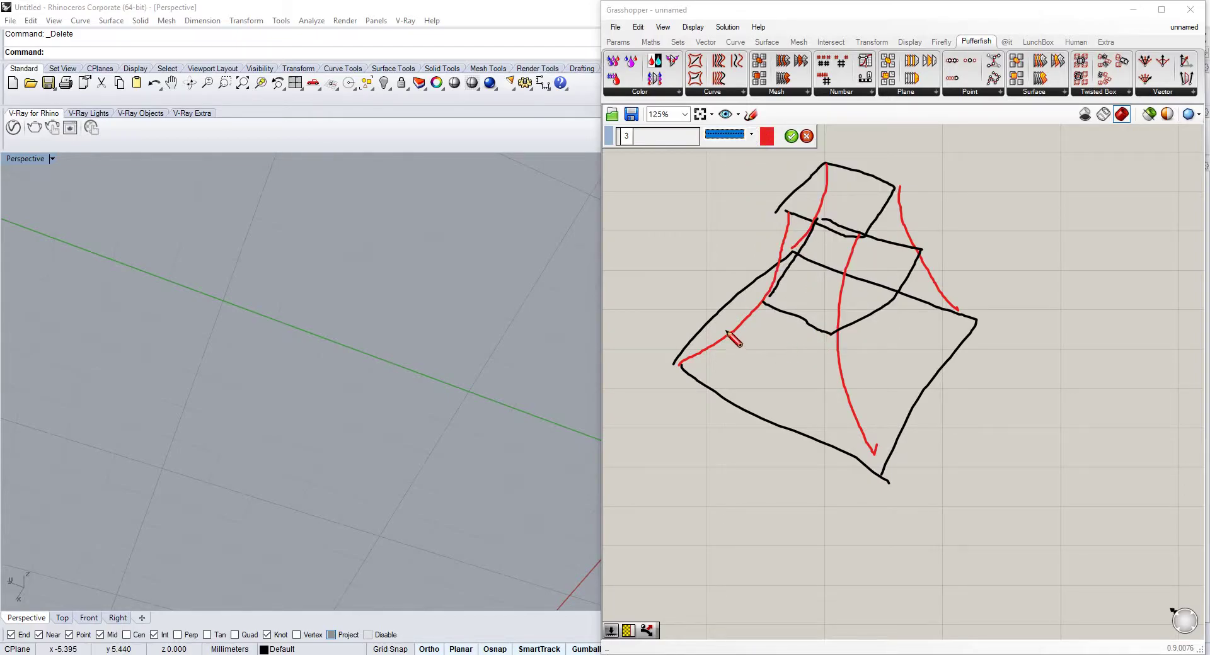
mouse_move(749, 334)
mouse_down()
mouse_move(802, 359)
mouse_move(880, 358)
mouse_move(924, 313)
mouse_up()
mouse_move(724, 361)
mouse_down()
mouse_move(833, 410)
mouse_move(891, 399)
mouse_move(959, 314)
mouse_up()
- Sketch five red dotted curves sweeping down from the upper part toward the large bottom outline and accept the sketch
mouse_move(837, 241)
mouse_down()
mouse_move(819, 378)
mouse_move(833, 434)
mouse_up()
drag(811, 253, 788, 417)
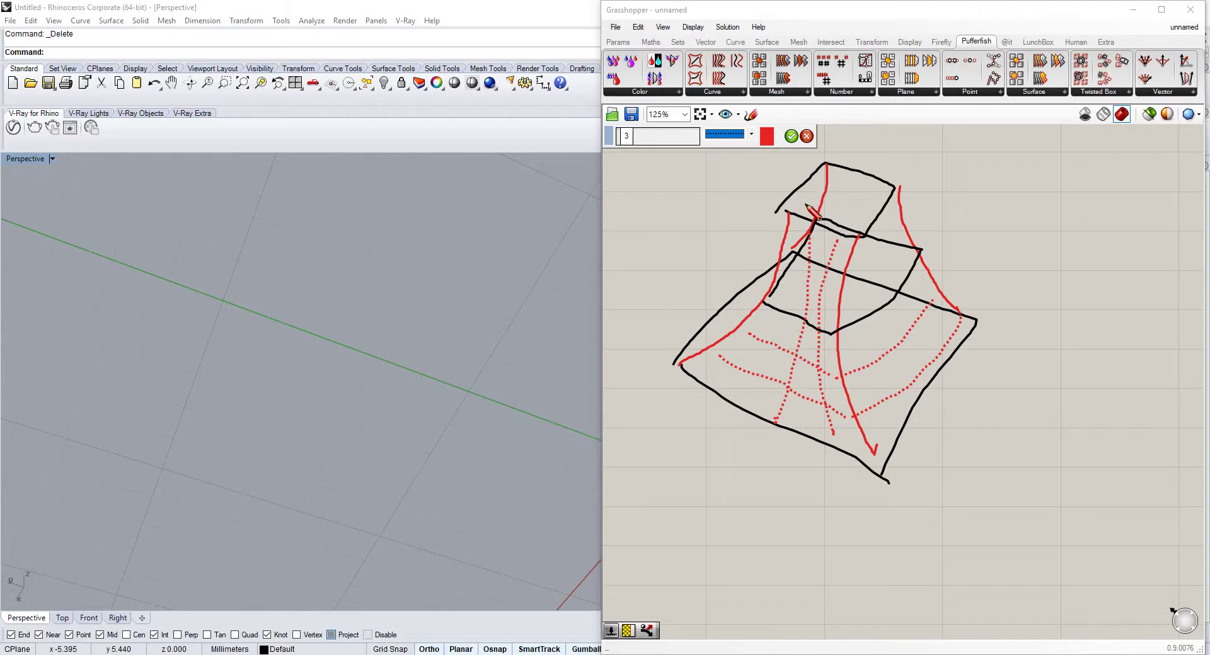
mouse_move(804, 222)
mouse_down()
mouse_move(784, 346)
mouse_move(742, 390)
mouse_up()
drag(867, 276, 886, 385)
drag(885, 224, 939, 366)
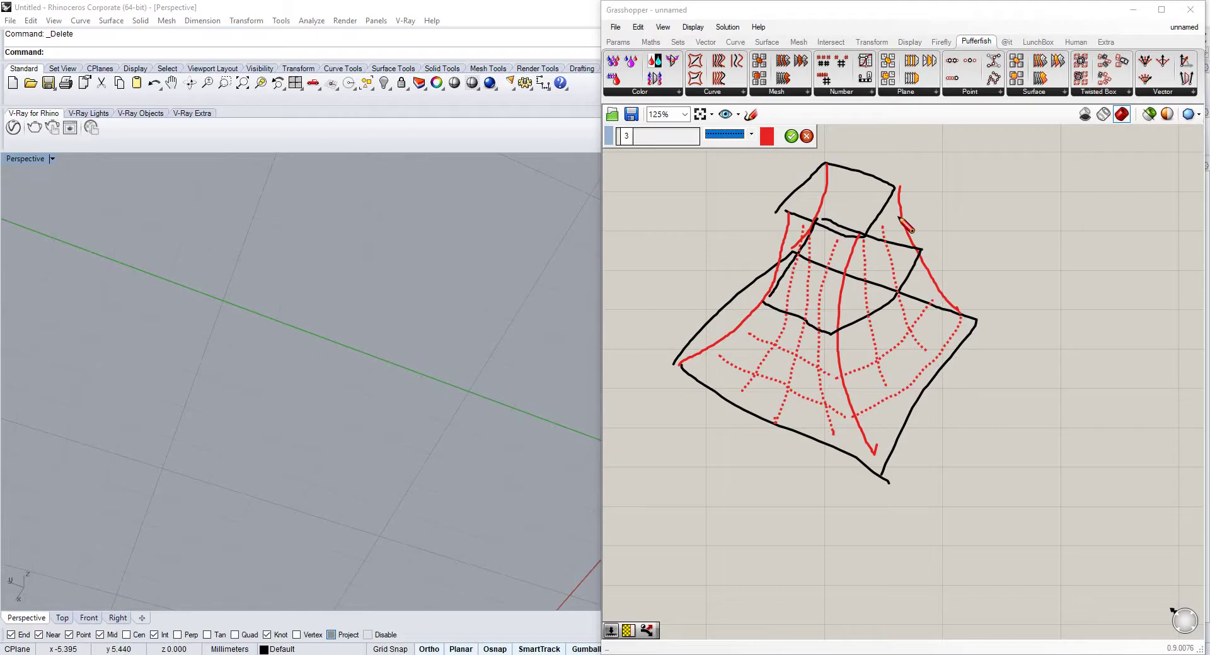
click(794, 140)
- Set the Rhino perspective viewport's display mode to Grasshopper Only
right_drag(1046, 292, 1005, 243)
scroll(1006, 244, down, 2)
right_drag(967, 294, 985, 188)
right_drag(871, 354, 849, 333)
right_drag(400, 317, 401, 317)
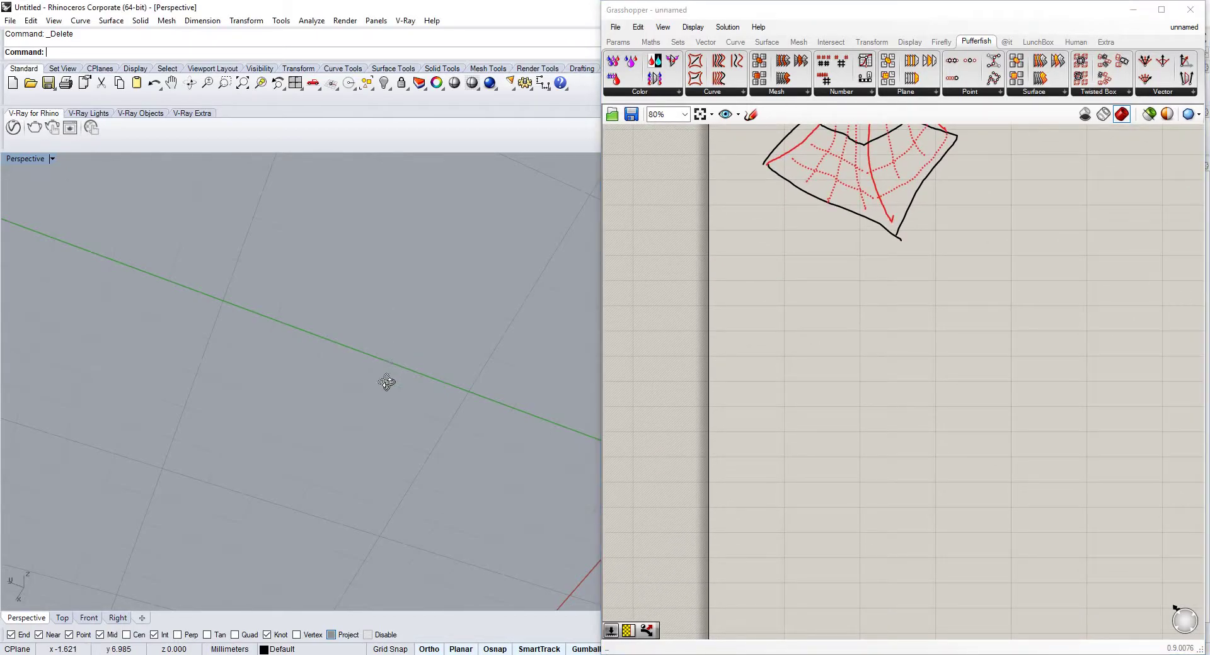
right_drag(387, 383, 365, 399)
click(24, 159)
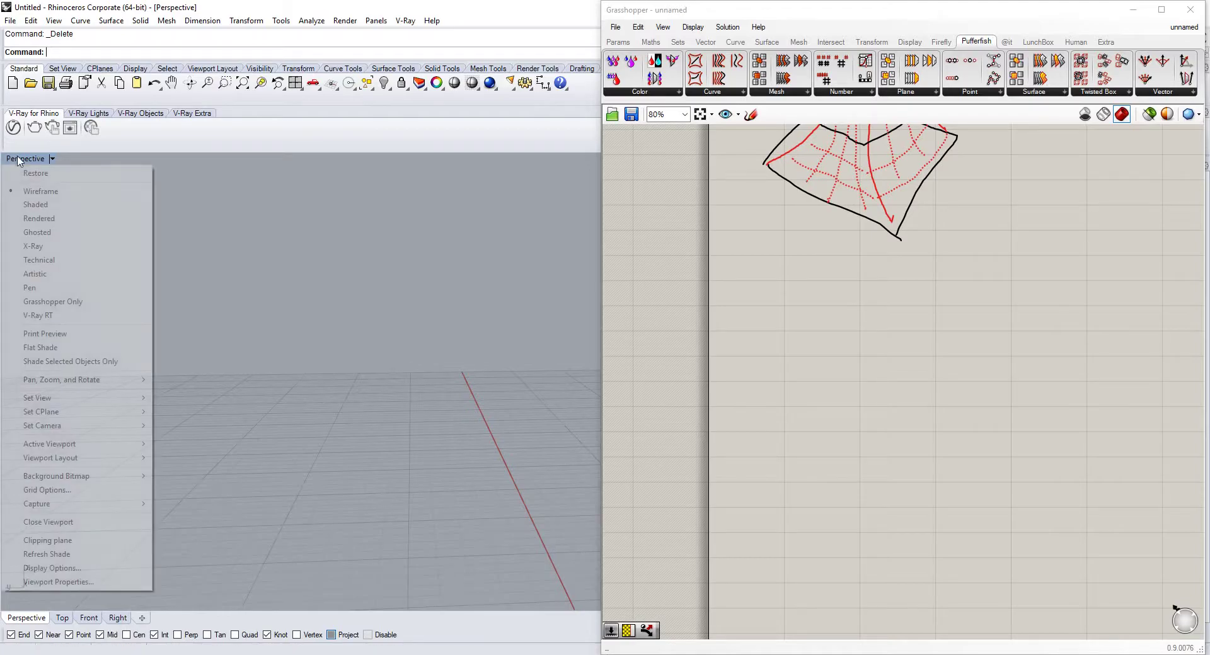
click(63, 302)
right_drag(402, 361, 202, 351)
- Add a Rectangle component to the Grasshopper canvas below the sketch
right_drag(848, 333, 838, 357)
double_click(837, 355)
text(rec)
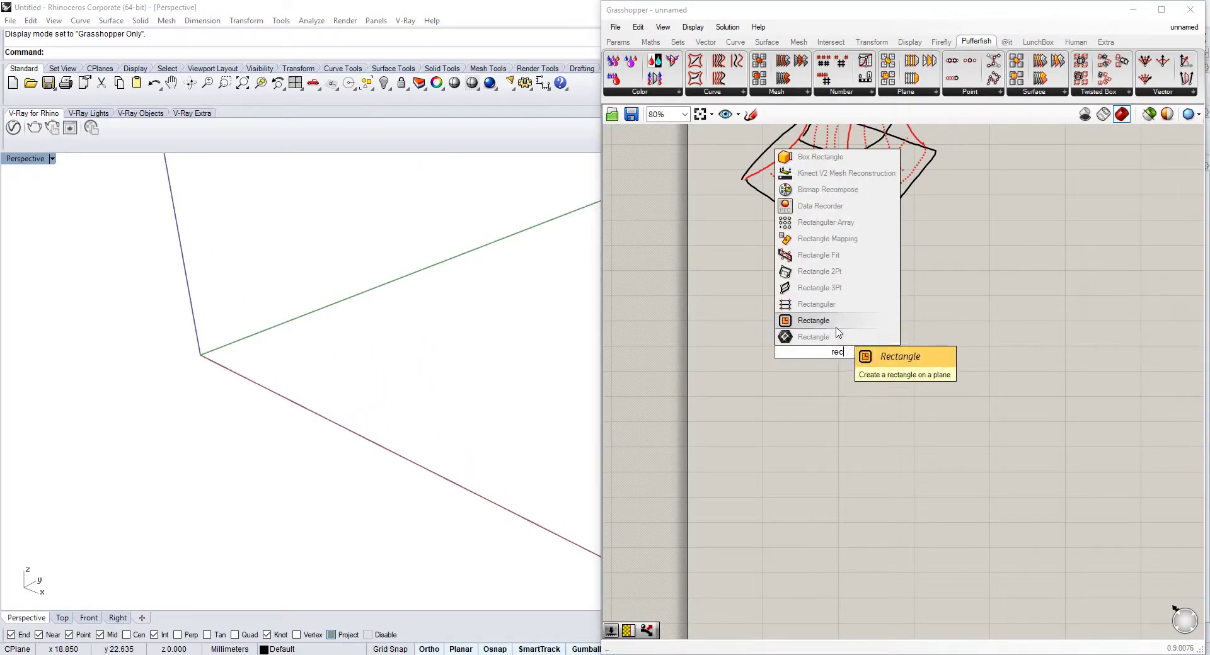
click(837, 322)
- Drive the rectangle's X and Y sizes with one number slider set to 9
double_click(766, 343)
text(5)
key(Return)
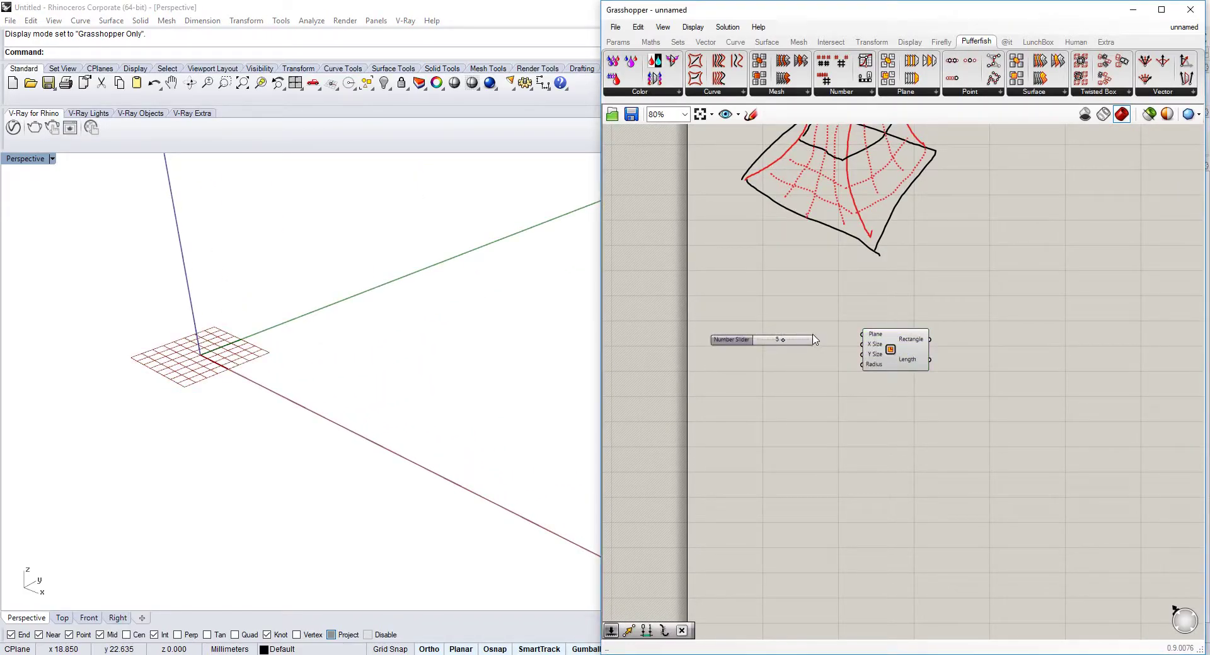
drag(827, 344, 900, 359)
scroll(837, 352, up, 3)
drag(782, 345, 815, 357)
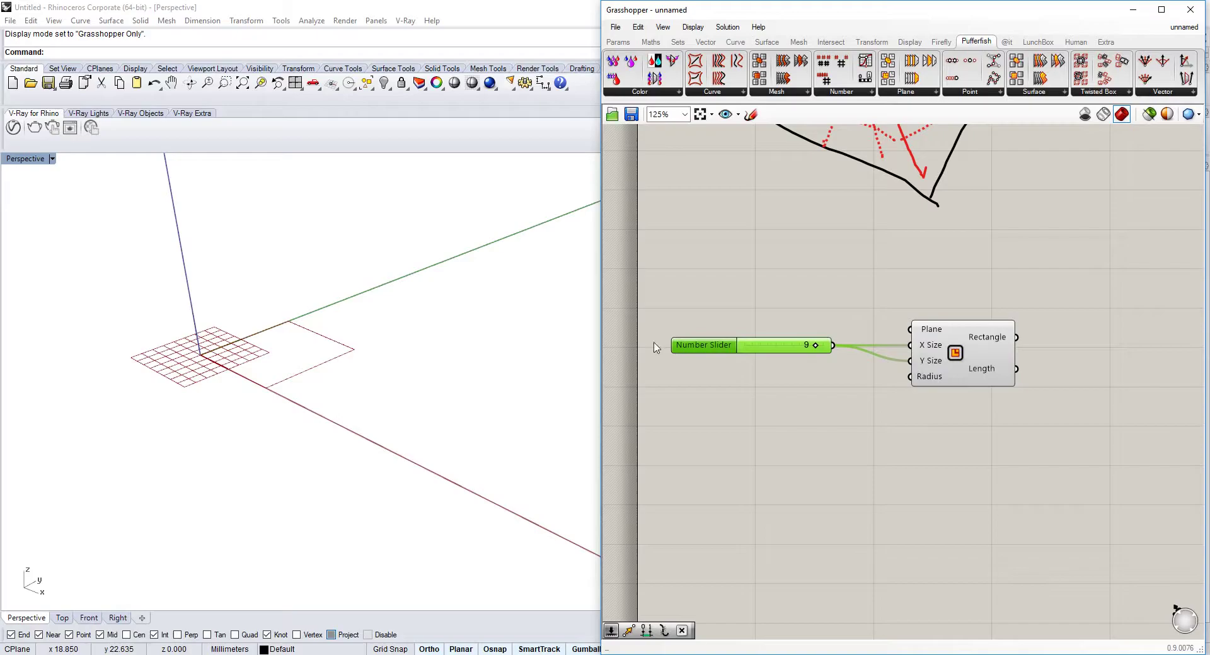
- Add a Move component and feed the rectangle into its geometry input
scroll(883, 345, down, 1)
double_click(975, 372)
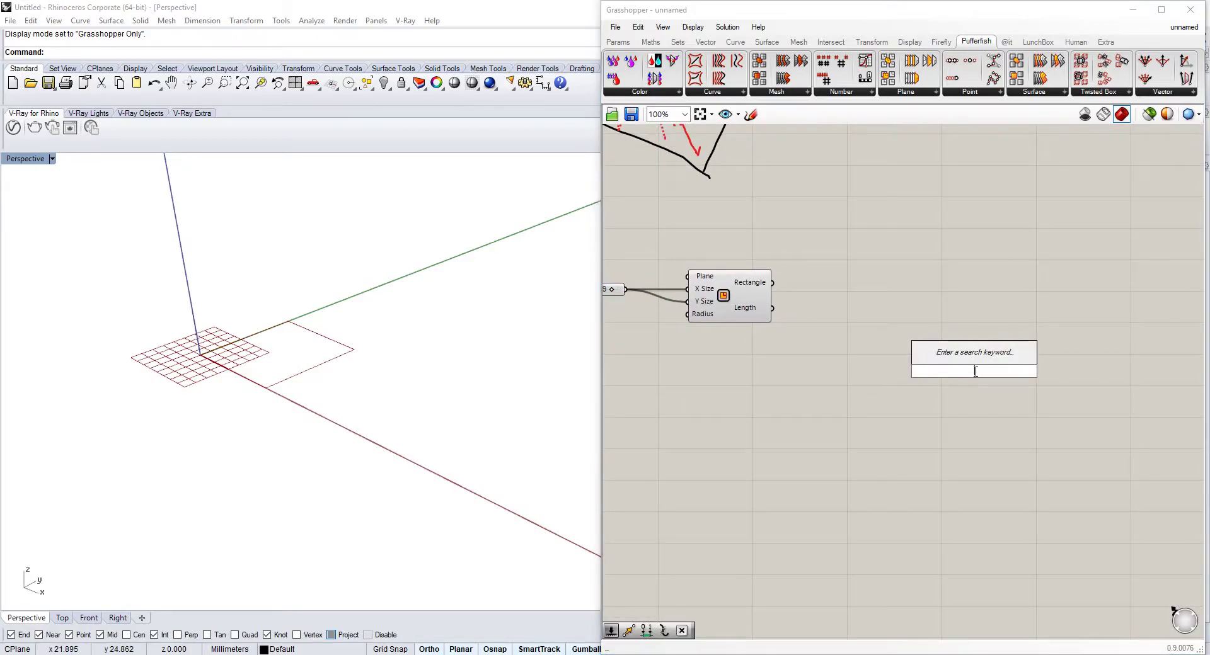
text(move)
click(966, 355)
drag(959, 370, 855, 257)
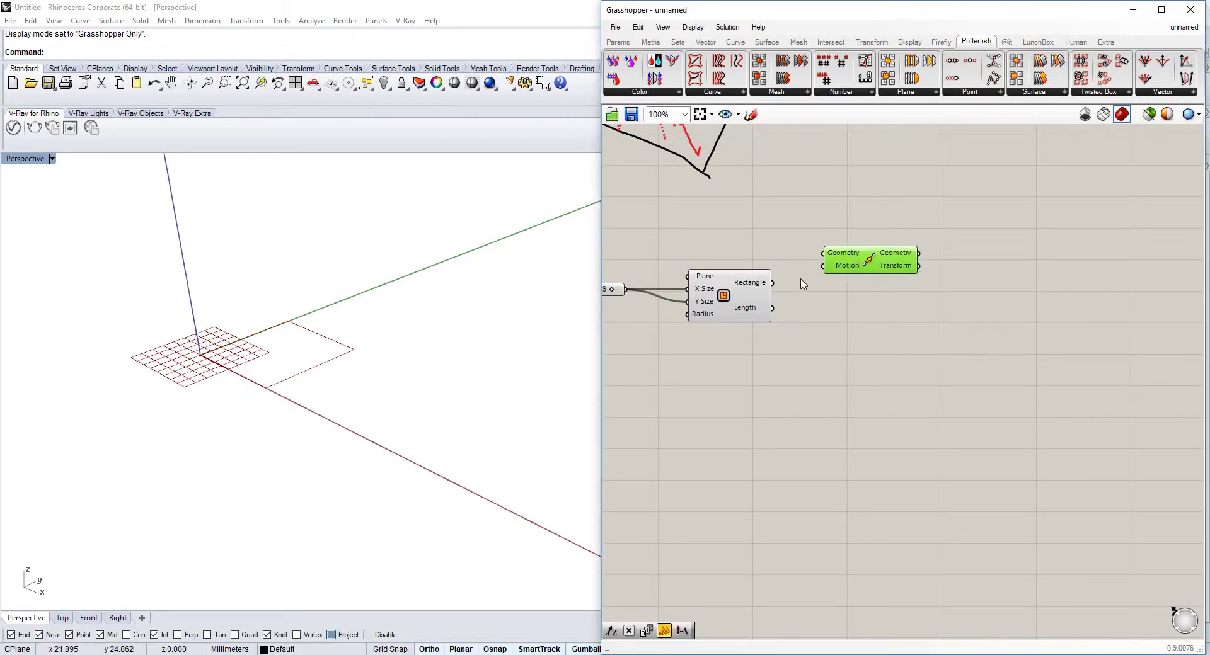
drag(786, 280, 993, 359)
- Add a Unit Z vector component below the Rectangle component
double_click(740, 404)
text(z)
click(748, 383)
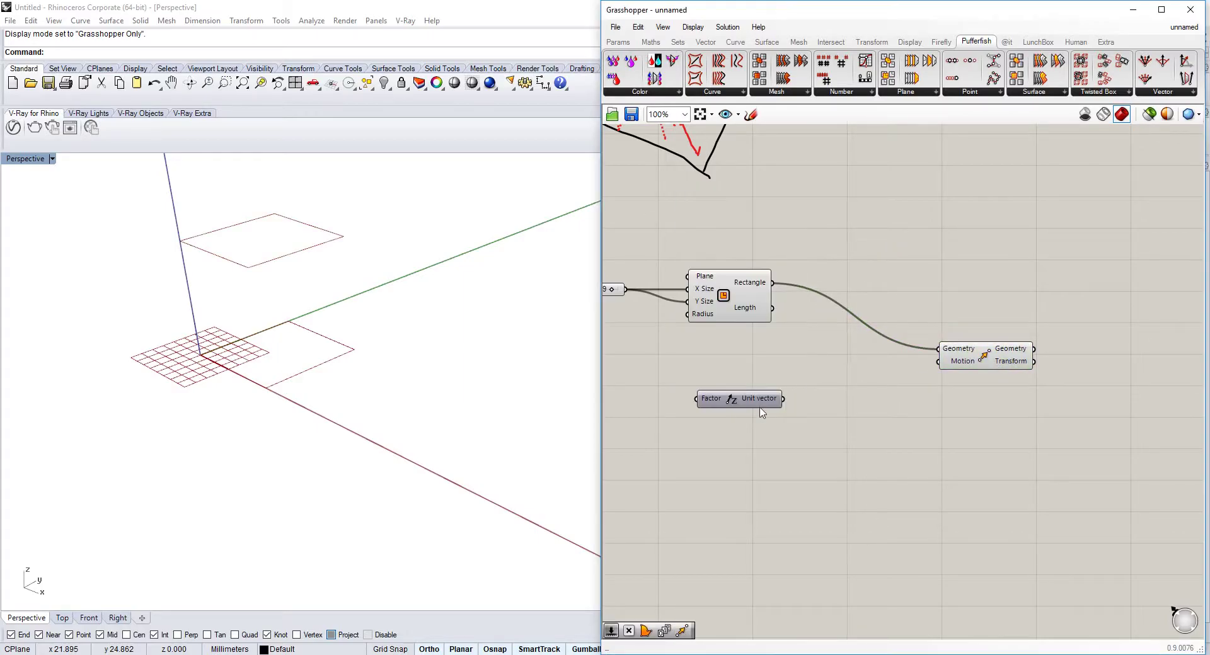
right_drag(757, 414, 855, 381)
click(854, 382)
drag(854, 384, 863, 391)
- Duplicate the Move component below the original, keeping the rectangle as its geometry input
right_drag(419, 335, 305, 267)
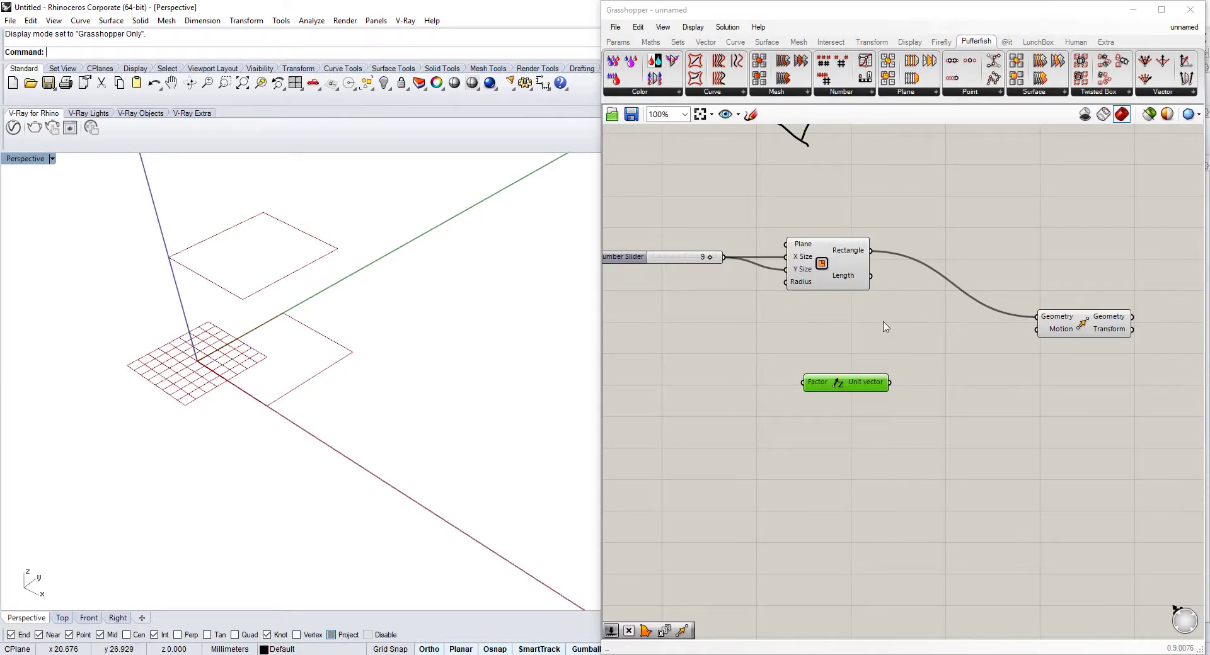
right_drag(978, 343, 935, 321)
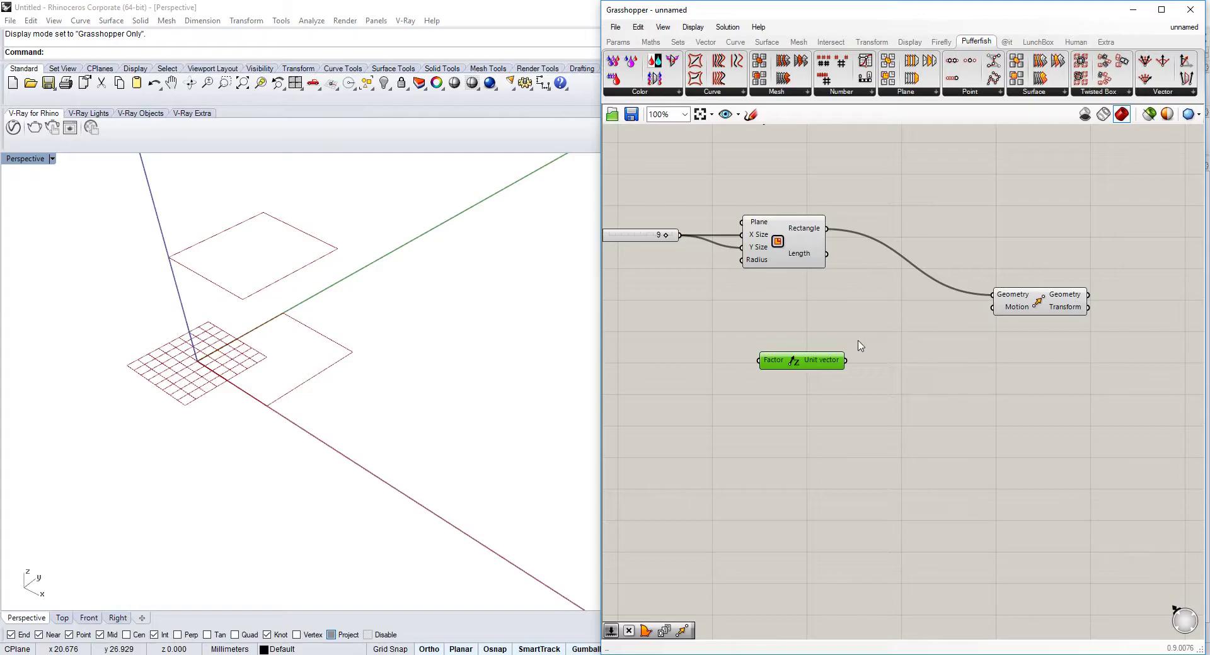
right_drag(355, 326, 386, 291)
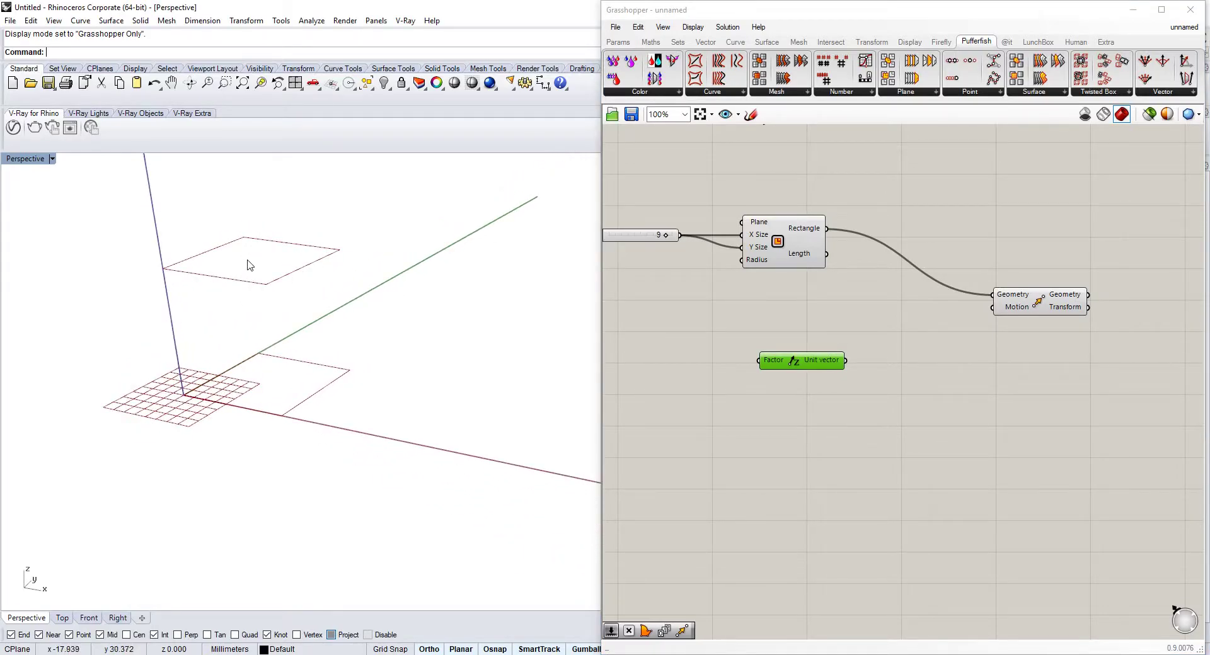
click(1035, 307)
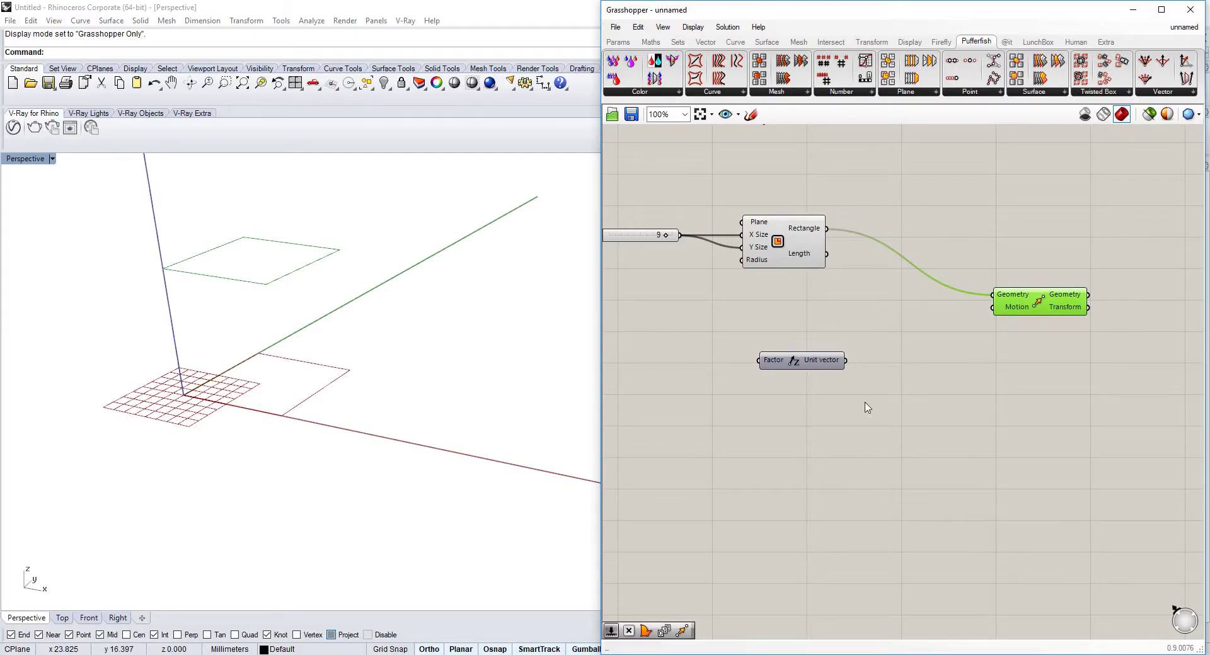
alt+drag(1038, 306, 1046, 386)
- Add a number slider of 5 and a Multiplication component, wiring the slider to the Unit Z factor and the multiplication's A input
double_click(742, 397)
text(5)
key(Return)
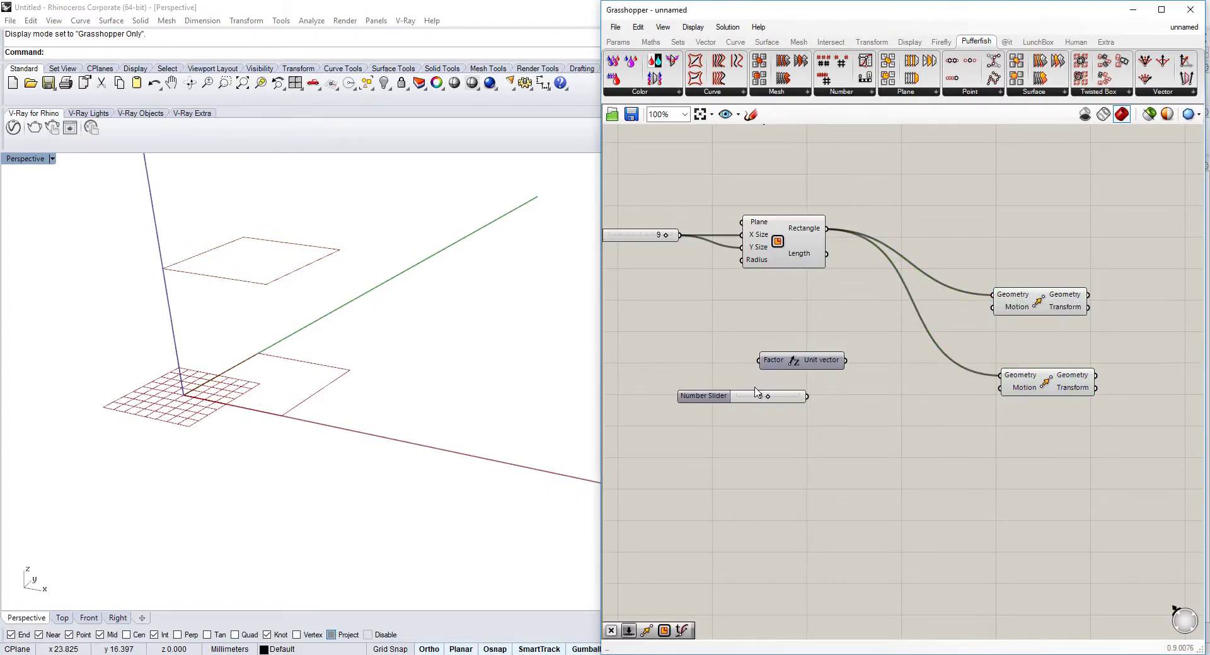
click(805, 406)
double_click(805, 407)
text(mult)
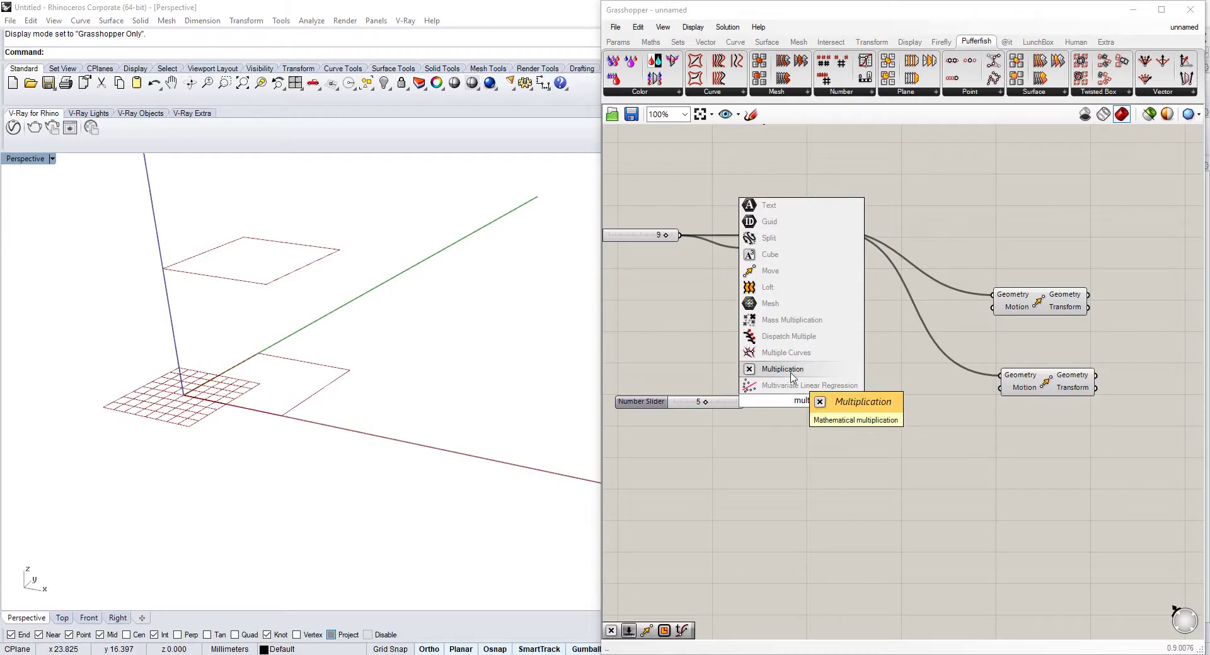
key(Return)
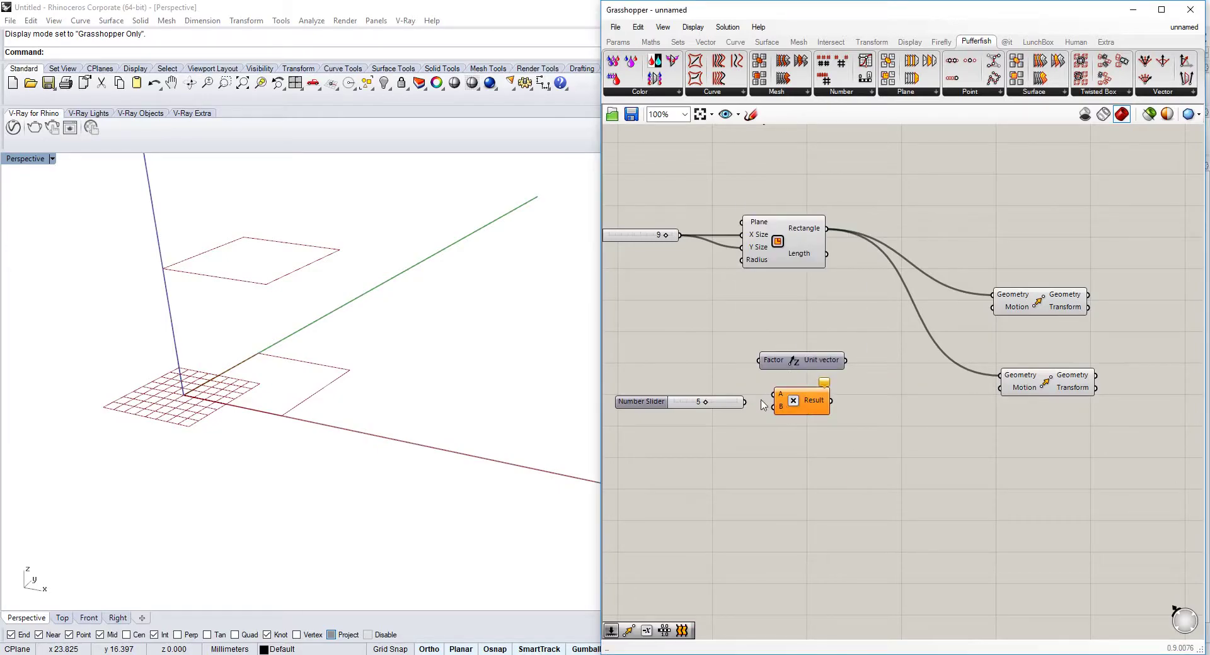
drag(746, 402, 760, 363)
drag(789, 407, 849, 414)
- Duplicate the Unit Z component and place the copy beside the Multiplication component
double_click(743, 447)
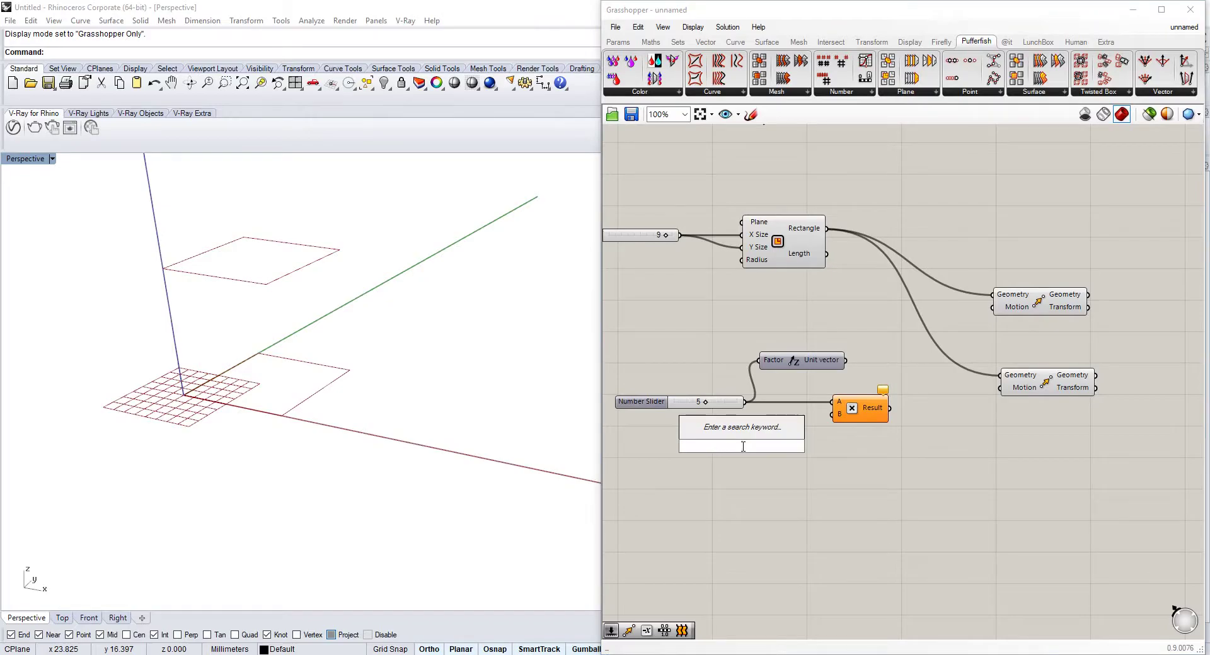
click(815, 427)
drag(808, 366, 977, 436)
- Multiply the height by a new 0.5 number slider and feed the result into the duplicated Unit Z factor
double_click(807, 449)
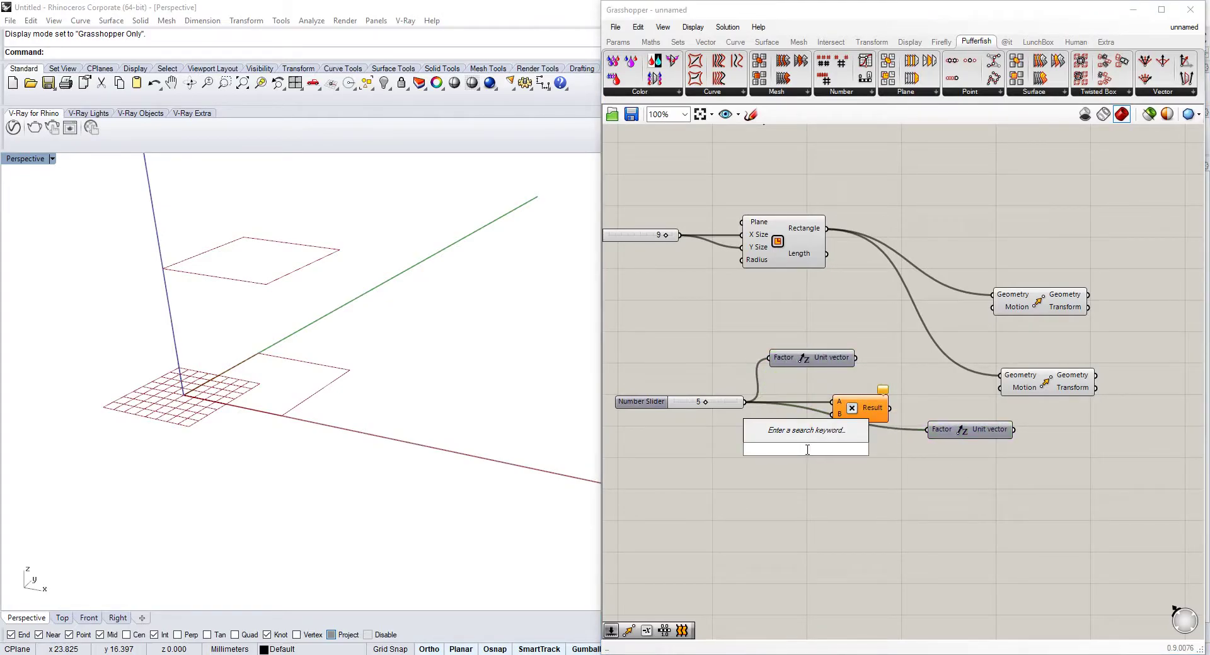
text(0.5)
key(Return)
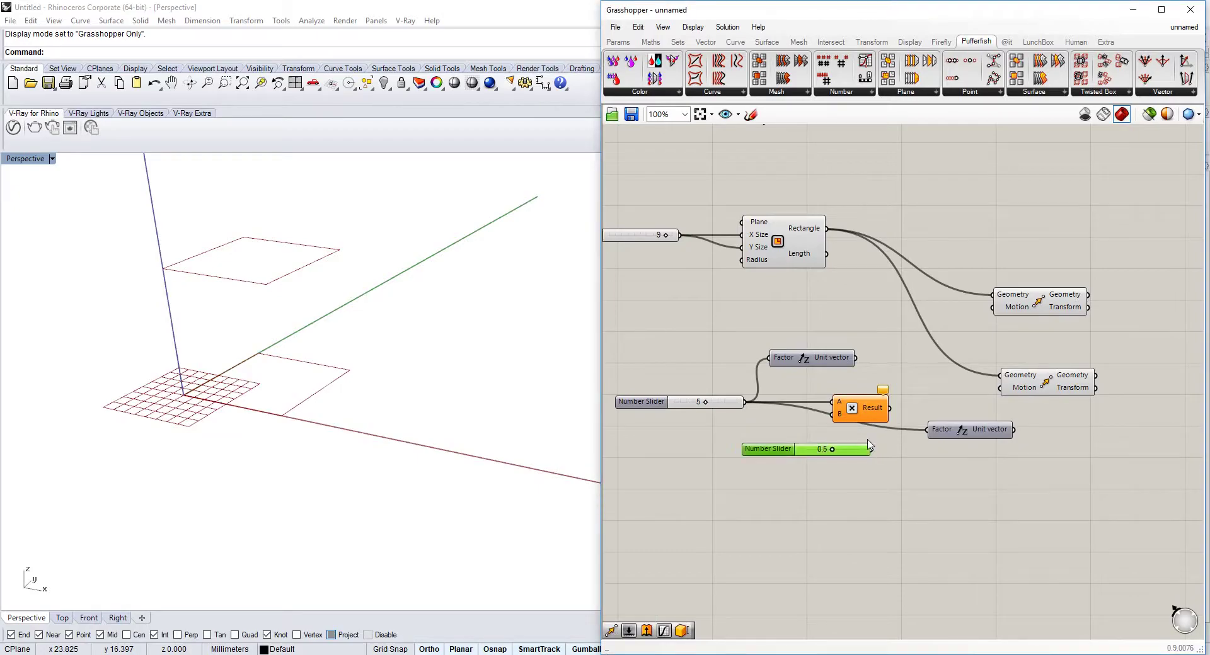
drag(871, 449, 840, 417)
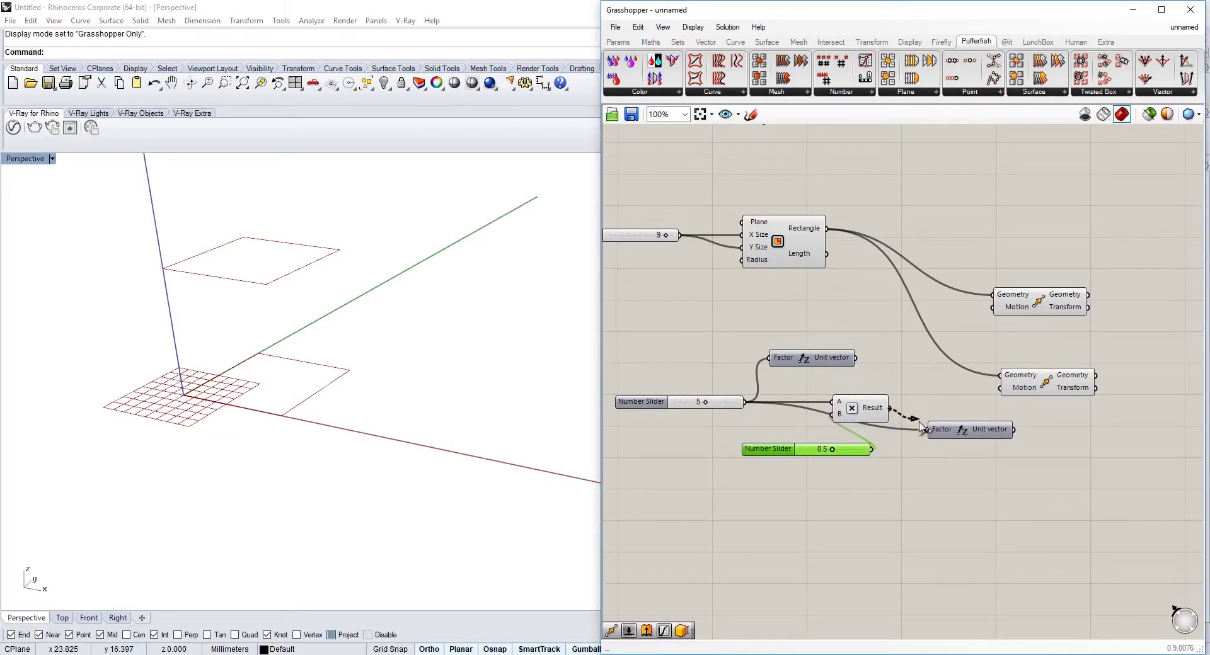
drag(921, 427, 926, 430)
- Connect each Unit Z vector to its Move component's motion input and set the height slider to 8
drag(1013, 430, 1000, 388)
drag(994, 308, 856, 359)
click(1066, 302)
right_drag(797, 349, 834, 343)
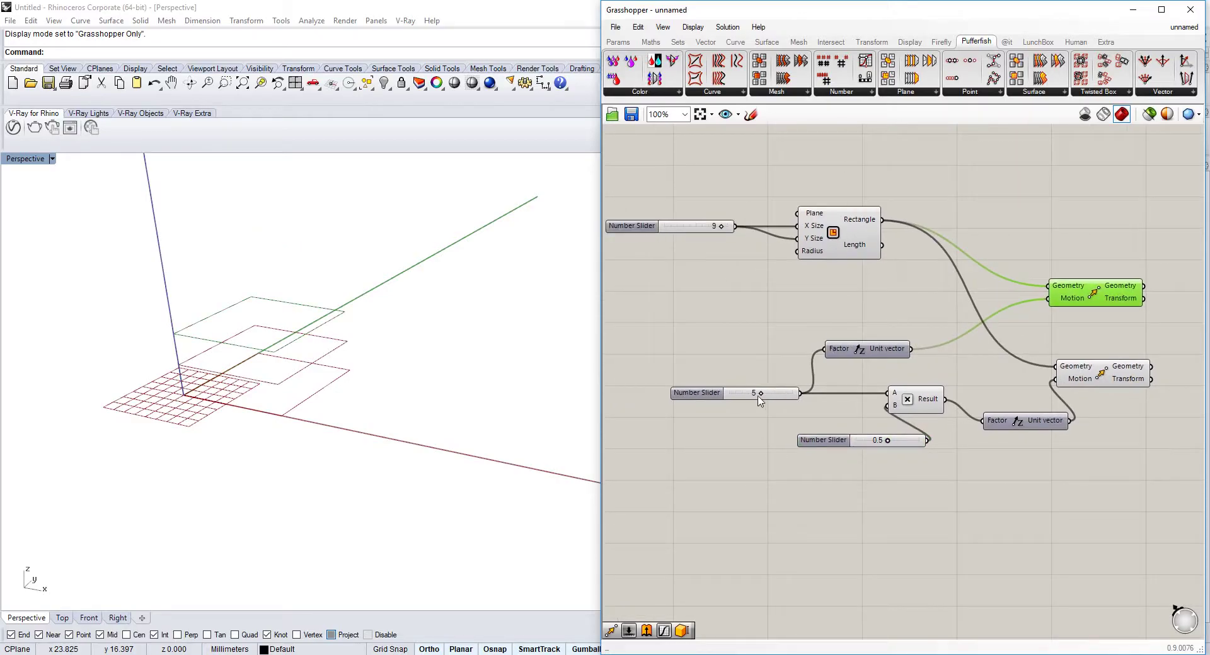
drag(761, 396, 784, 397)
- Add an Offset Curve component and feed it the topmost moved rectangle
right_drag(943, 376, 801, 379)
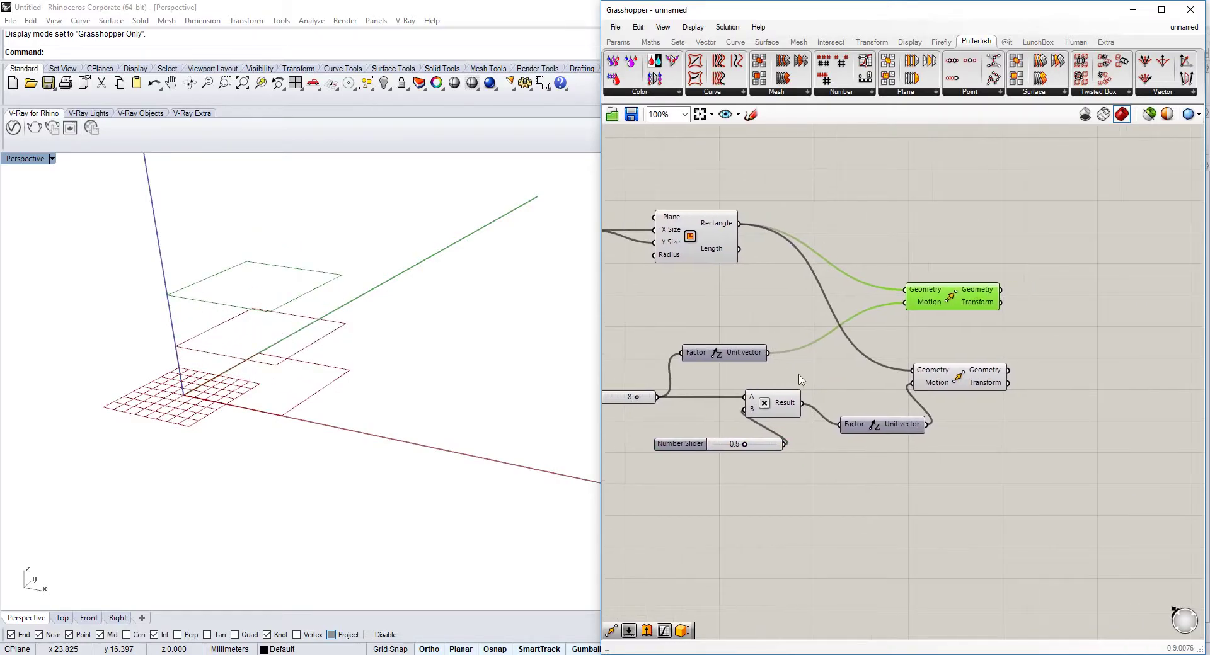
right_drag(973, 320, 874, 306)
drag(864, 293, 888, 285)
right_drag(979, 315, 946, 321)
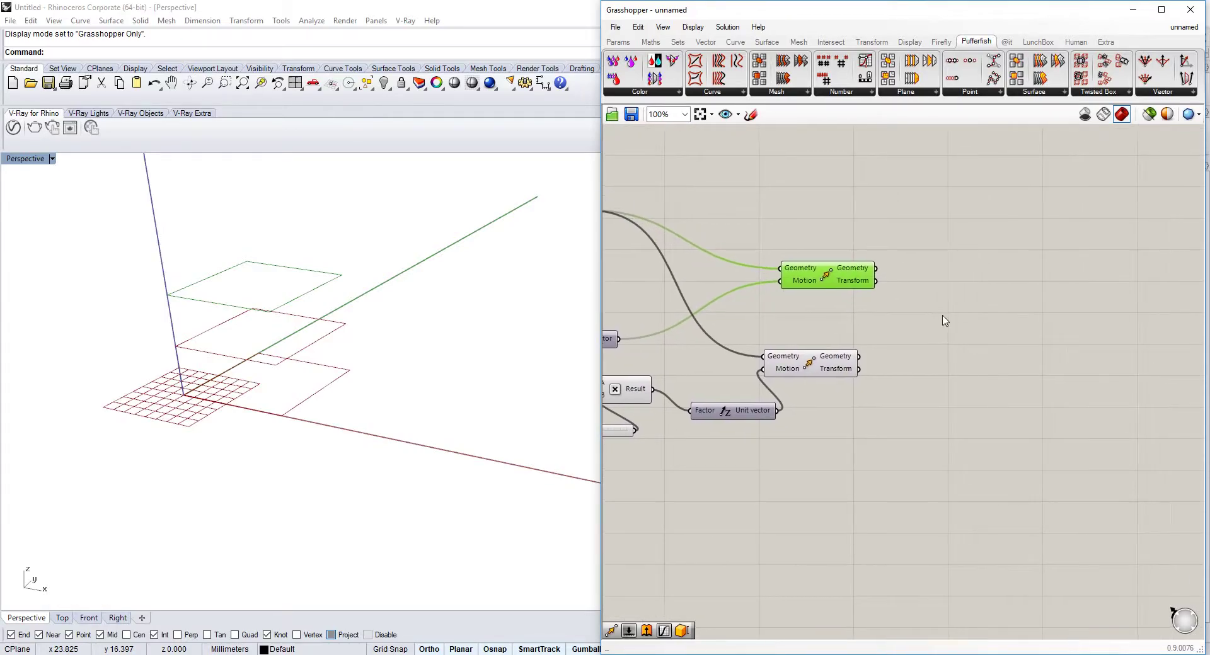
double_click(969, 289)
text(off)
key(Return)
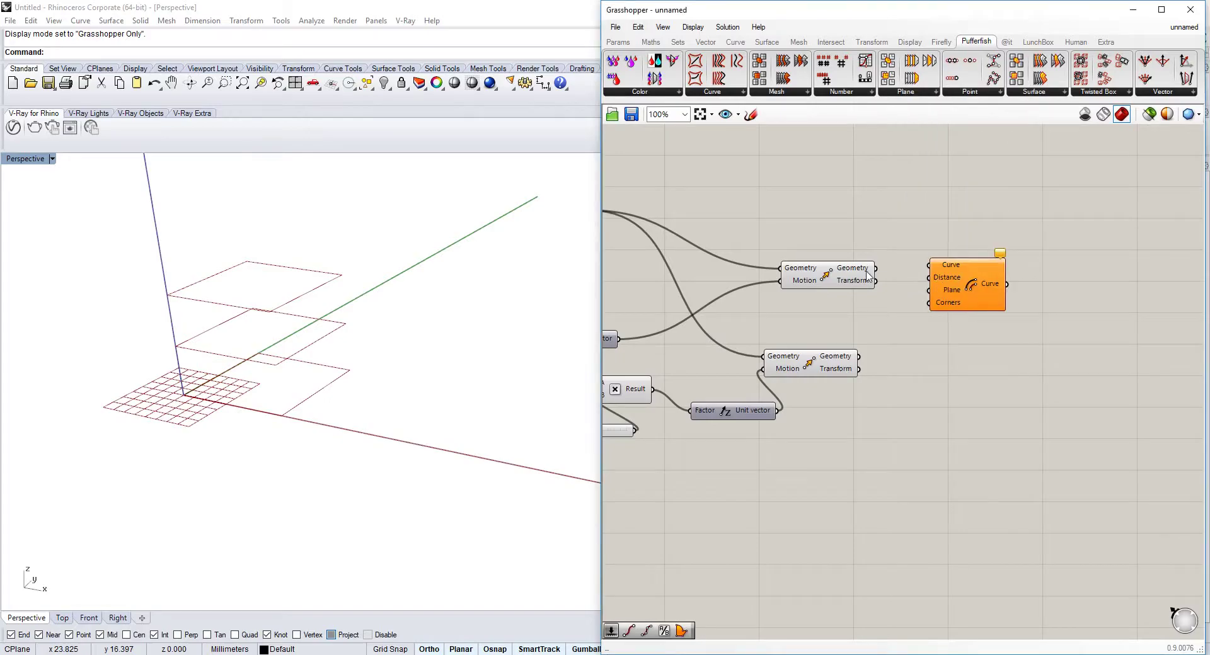
drag(944, 271, 986, 258)
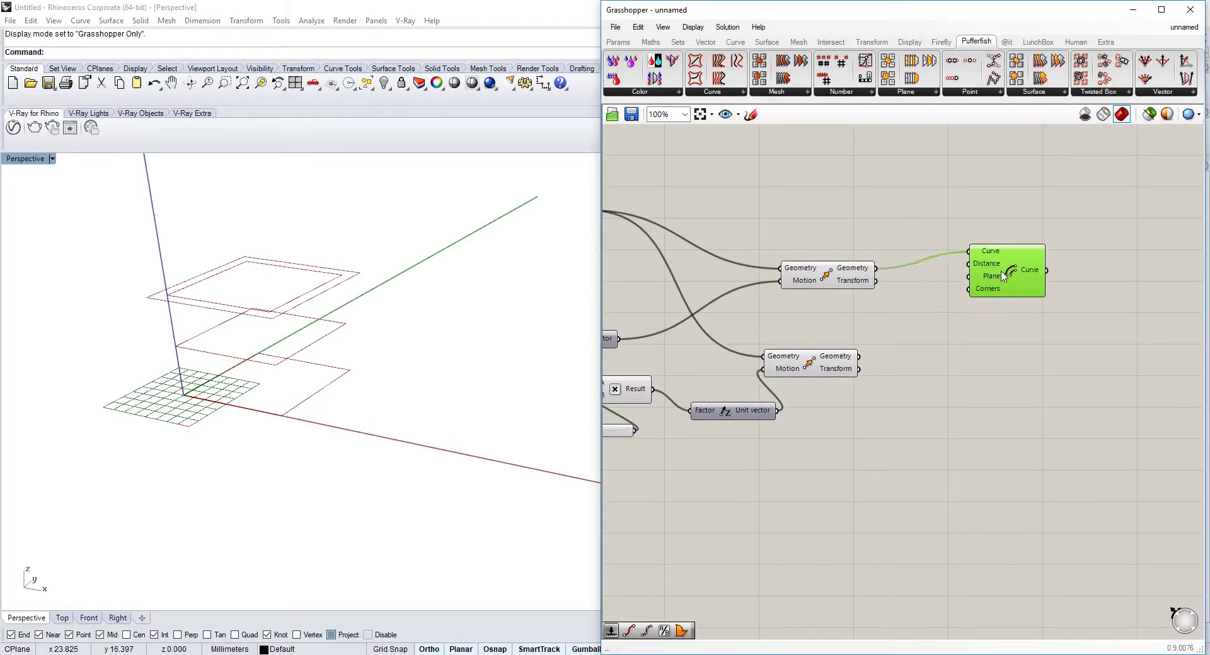
- Add a number slider of 10.00 and connect it to the offset distance
double_click(767, 206)
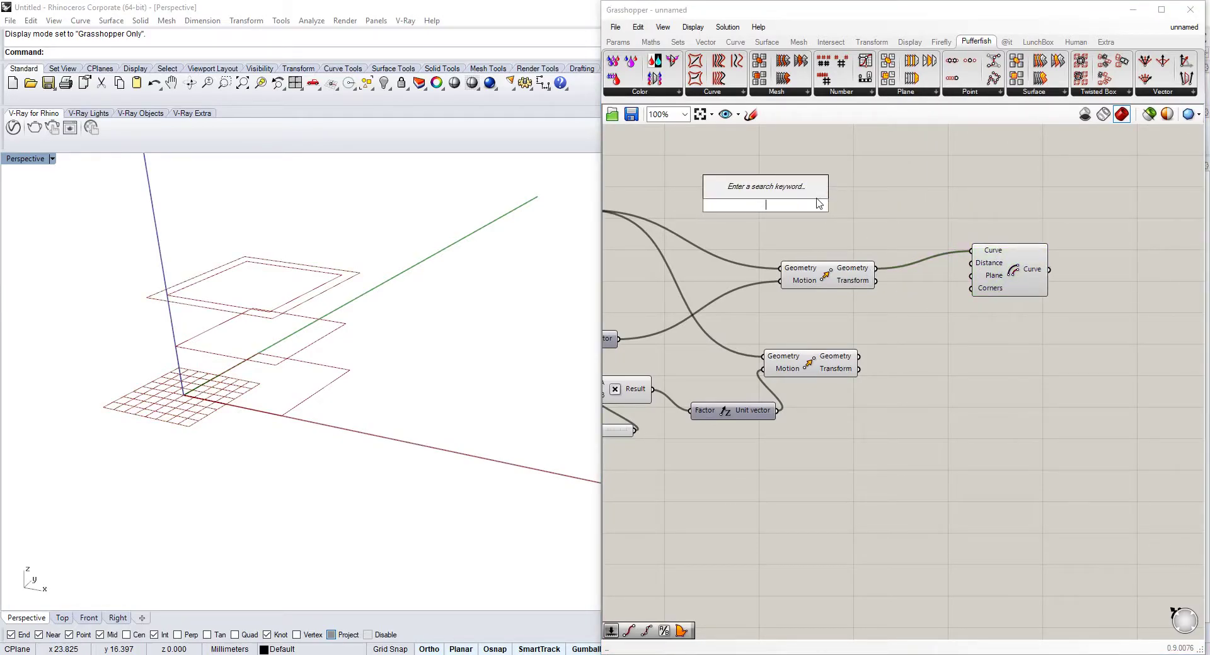
text(10)
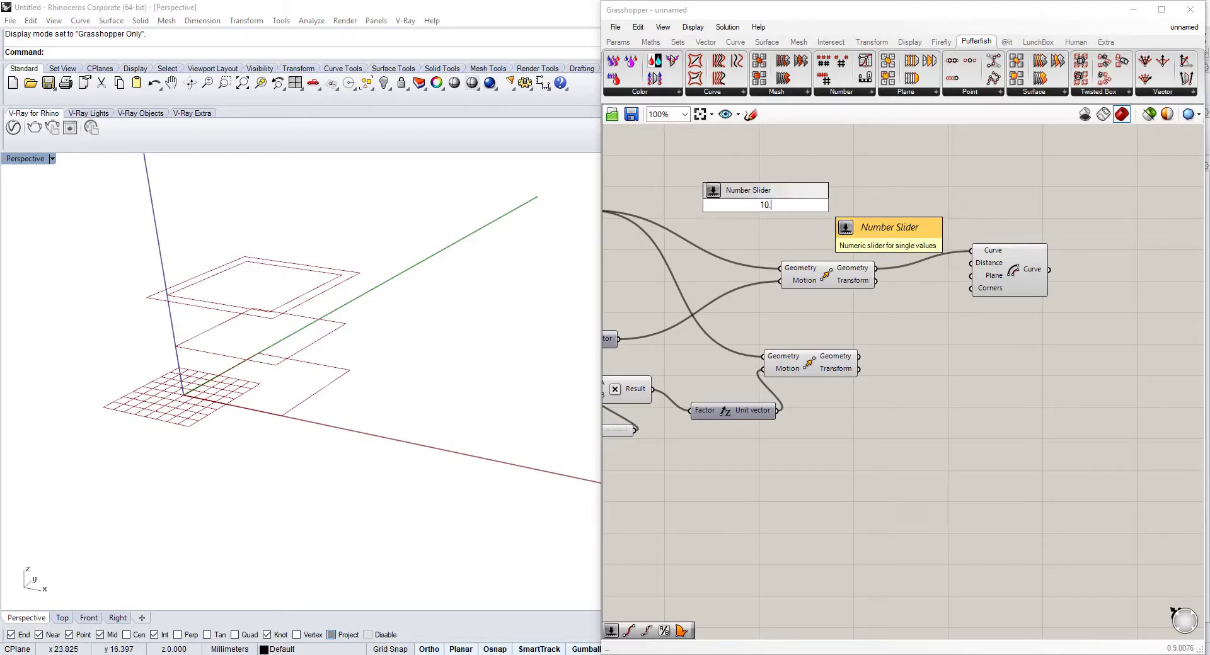
key(Return)
drag(831, 206, 971, 263)
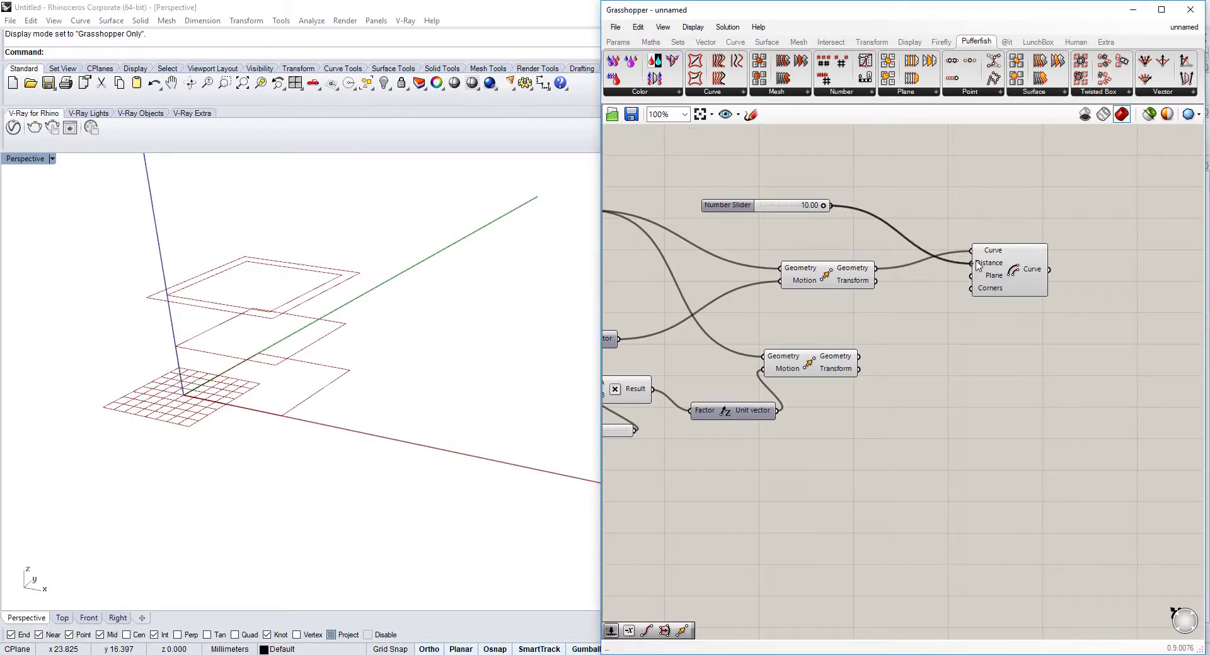
- Give the offset distance slider a negative lower limit and set its value to -1.80
double_click(743, 207)
double_click(739, 225)
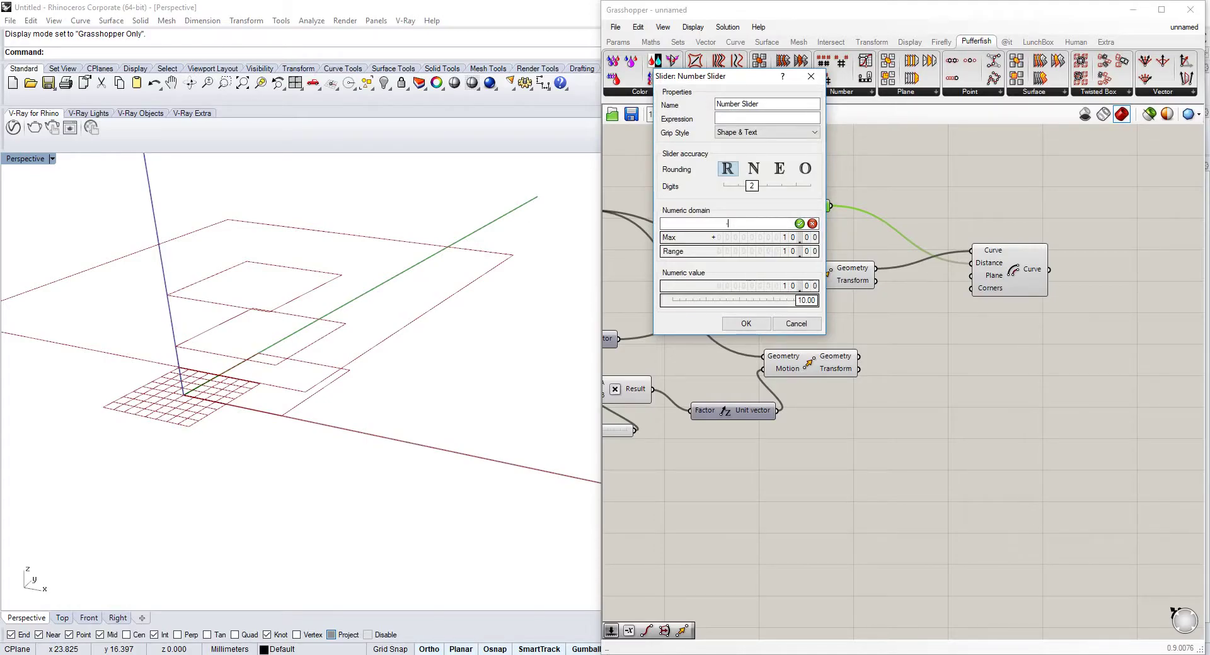
click(747, 324)
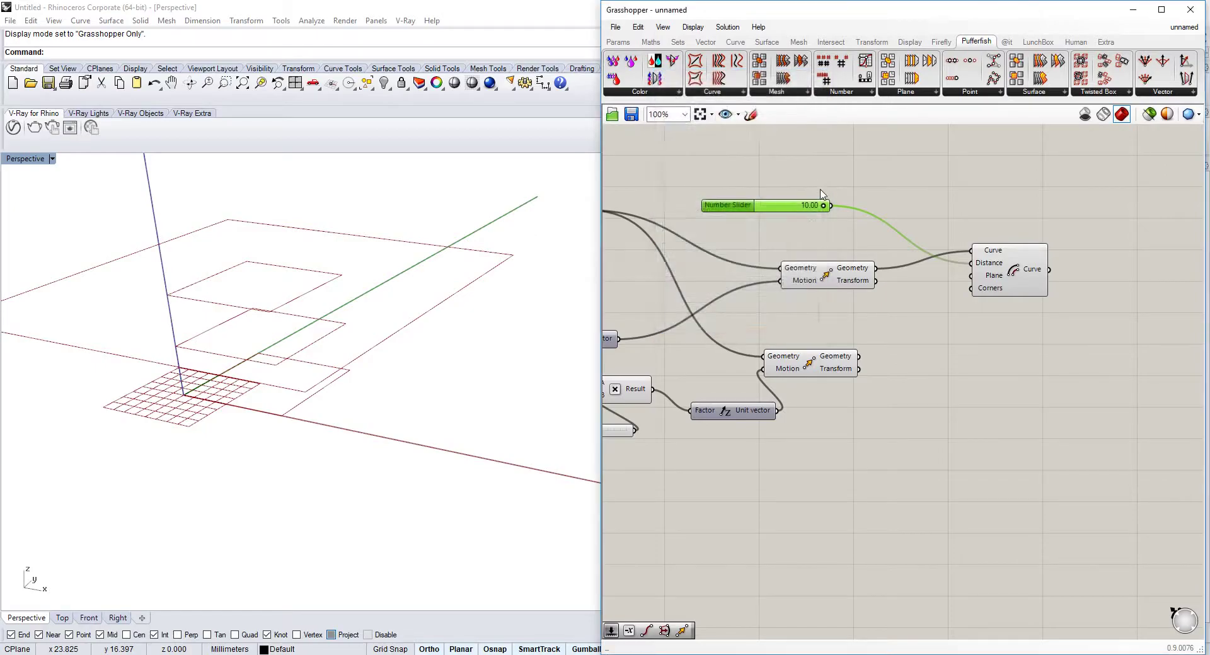
drag(824, 206, 786, 206)
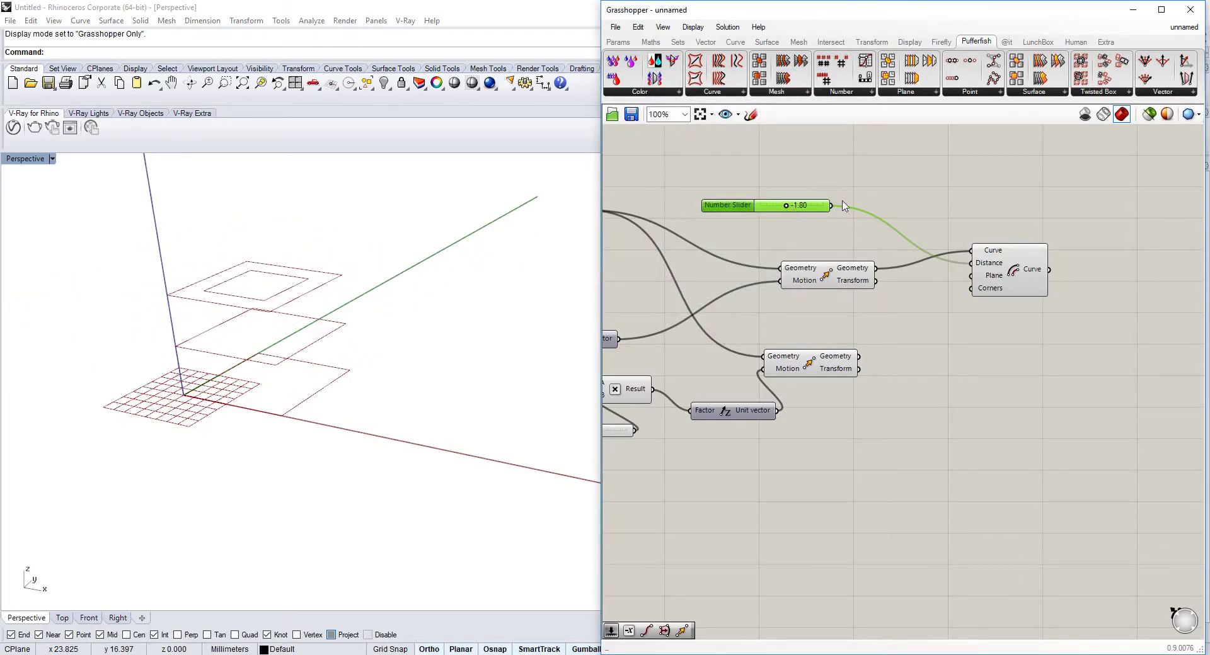
- Duplicate the Offset Curve component below the original and add a Multiplication component beside its distance input
drag(1027, 287, 1051, 384)
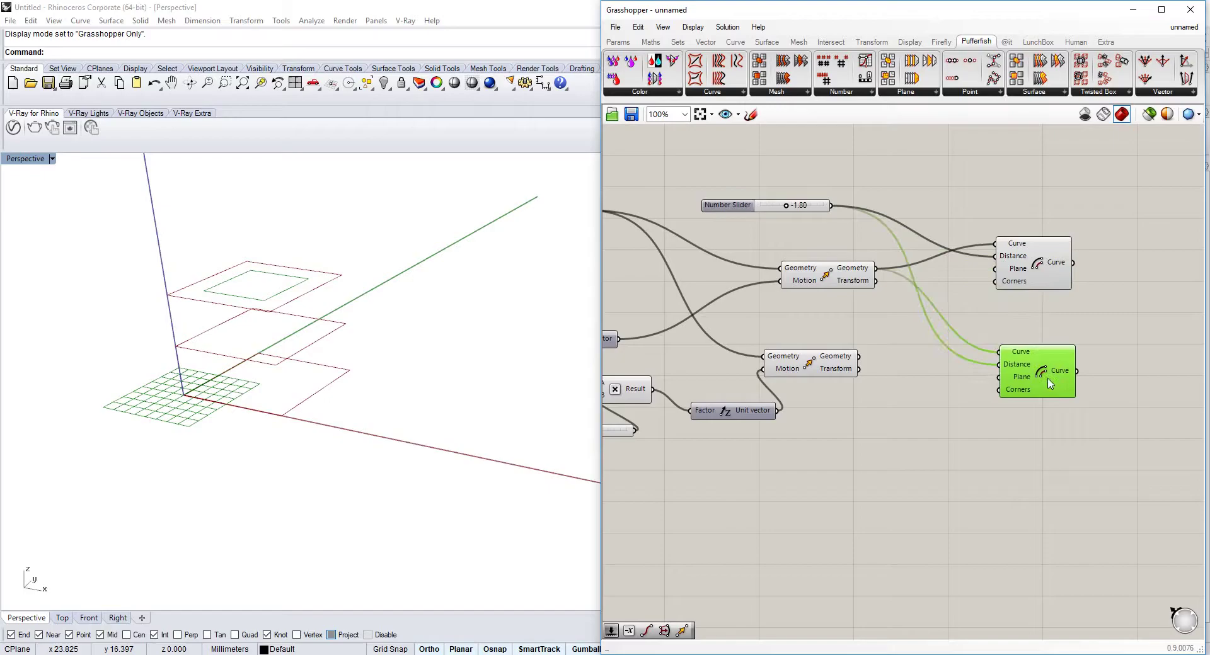
click(880, 324)
double_click(880, 323)
text(ml)
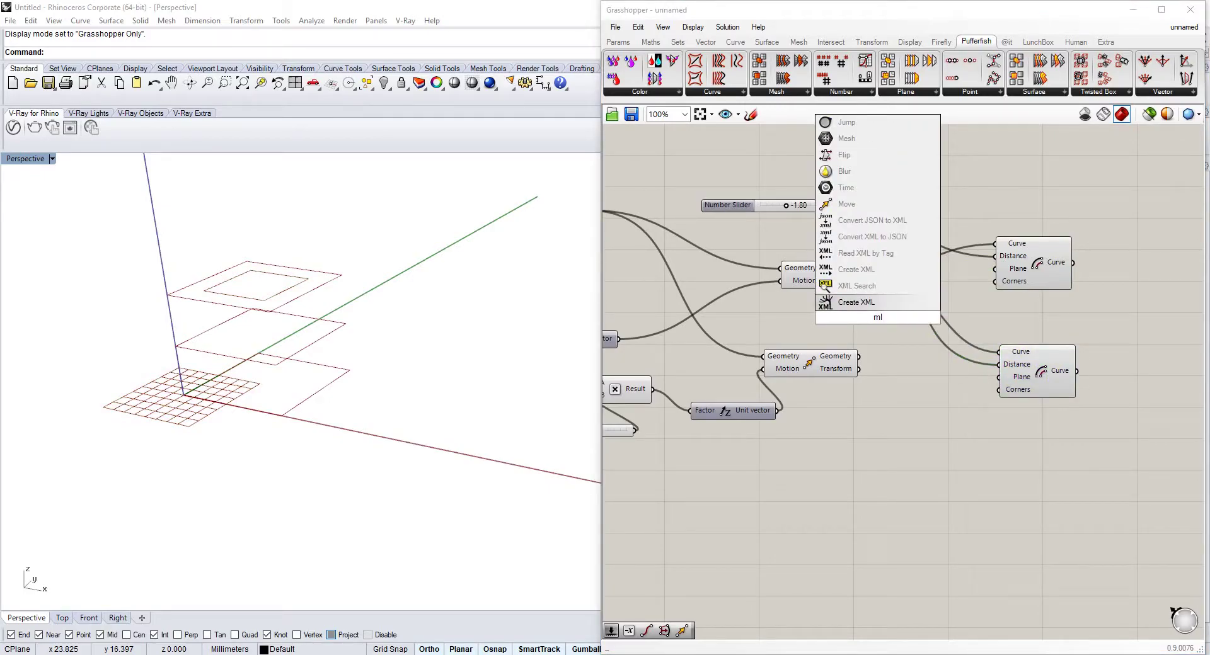
text(ul)
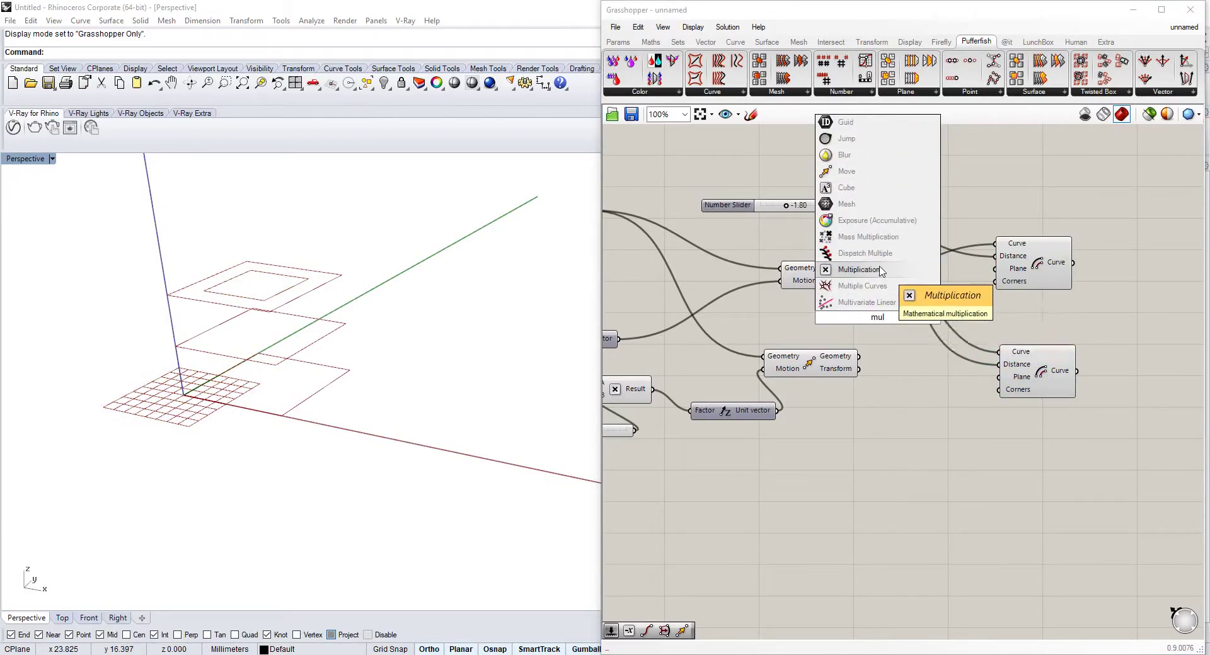
click(858, 269)
drag(895, 331, 924, 358)
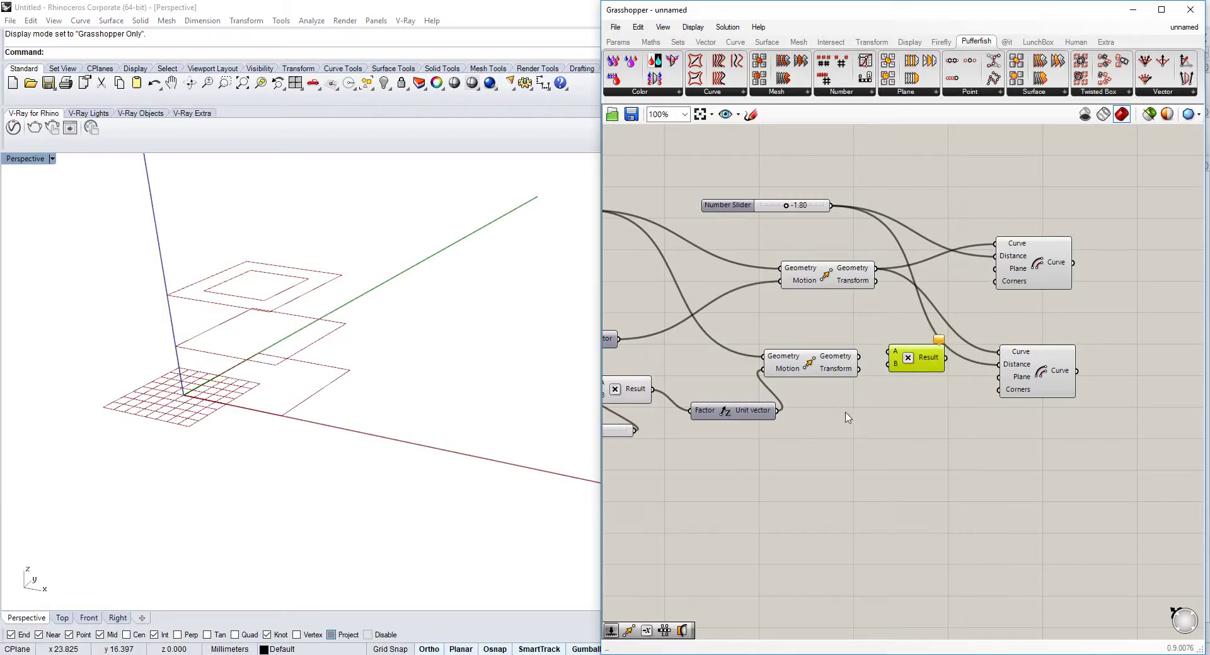
- Multiply the offset distance slider by the 0.5 factor, feed the result to the second offset's distance, and connect the middle rectangle as its curve
right_drag(688, 409, 757, 394)
drag(704, 415, 928, 342)
right_drag(986, 345, 957, 356)
drag(958, 356, 966, 387)
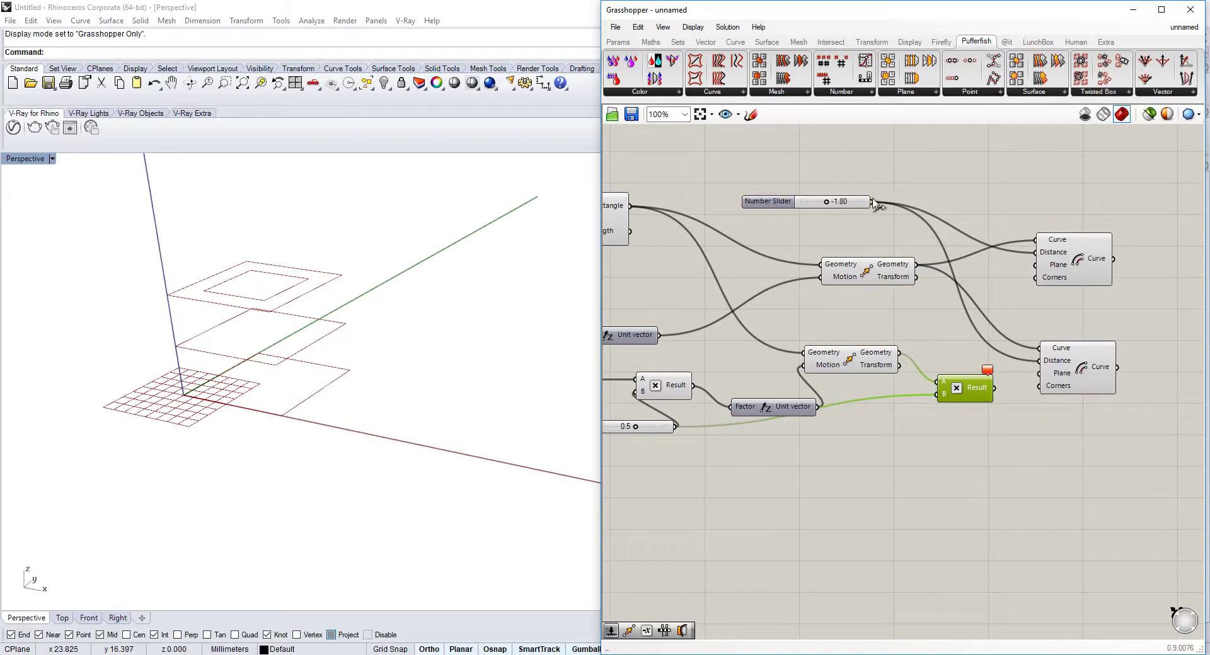
drag(874, 202, 899, 354)
click(1059, 364)
right_drag(401, 367, 401, 374)
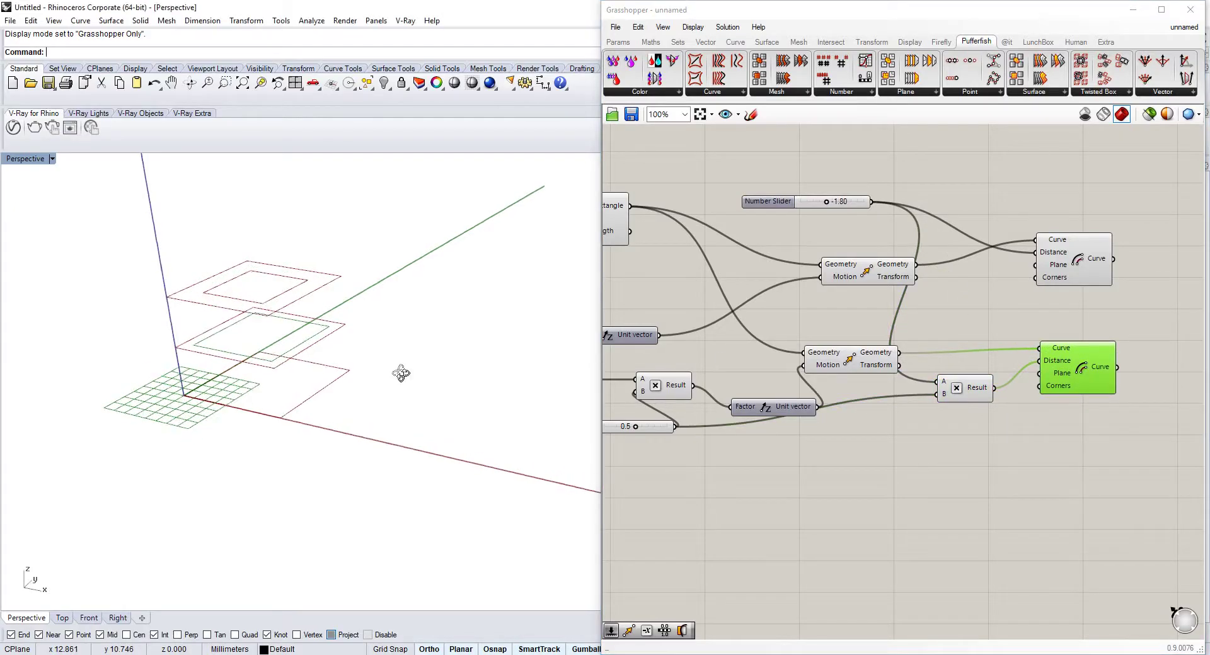
- Set the offset distance slider to -2.60 to shrink the openings further
right_drag(801, 396, 861, 392)
drag(885, 200, 878, 212)
right_drag(451, 337, 433, 320)
- Copy the 0.5 factor slider, connect the copy to the offset Multiplication's B input in its place, and set it to 0.8
right_drag(868, 391, 944, 337)
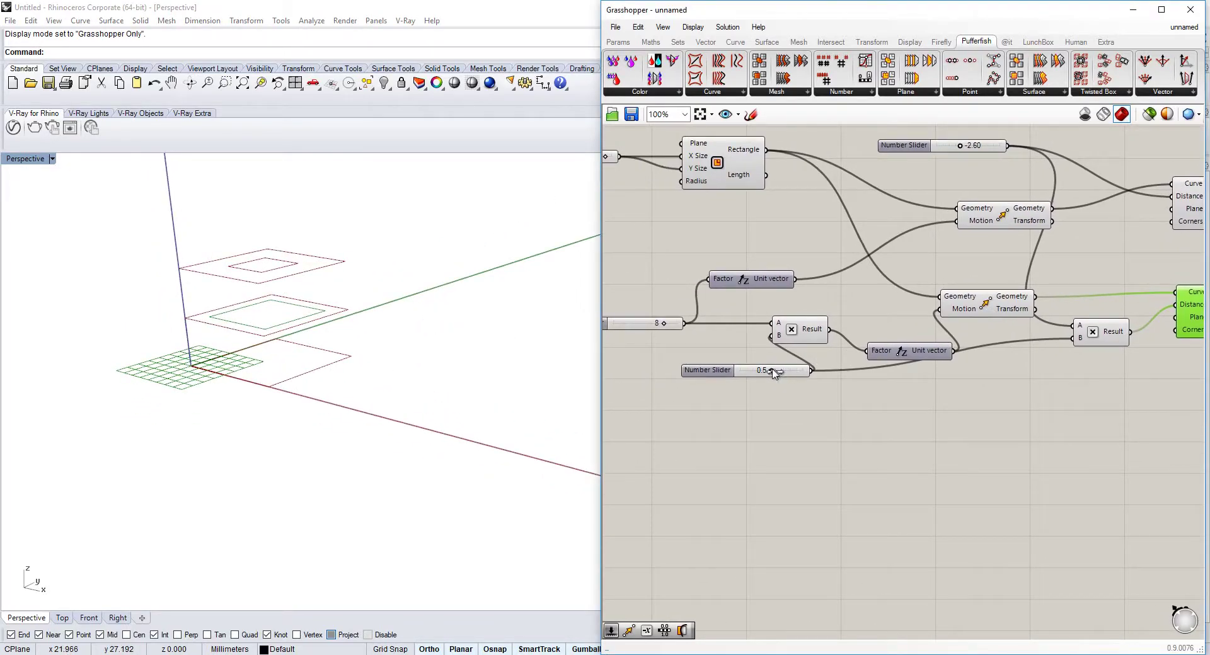
click(791, 373)
key(ctrl+c)
key(ctrl+v)
drag(792, 374, 1070, 341)
mouse_move(802, 397)
mouse_down()
mouse_move(808, 416)
mouse_move(759, 420)
mouse_move(880, 420)
mouse_move(793, 414)
mouse_move(805, 414)
mouse_up()
right_drag(883, 347, 875, 348)
right_drag(976, 391, 876, 386)
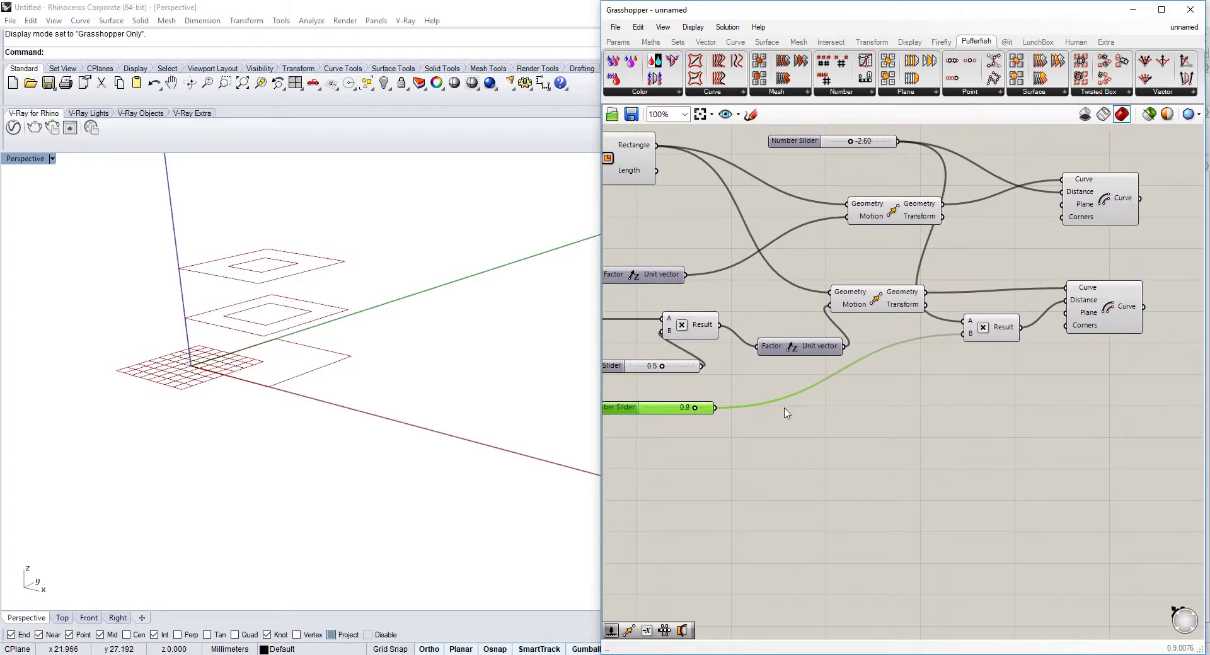
- Raise the upper limit of the copied offset factor slider to 2
right_drag(665, 418, 723, 410)
double_click(672, 403)
double_click(699, 434)
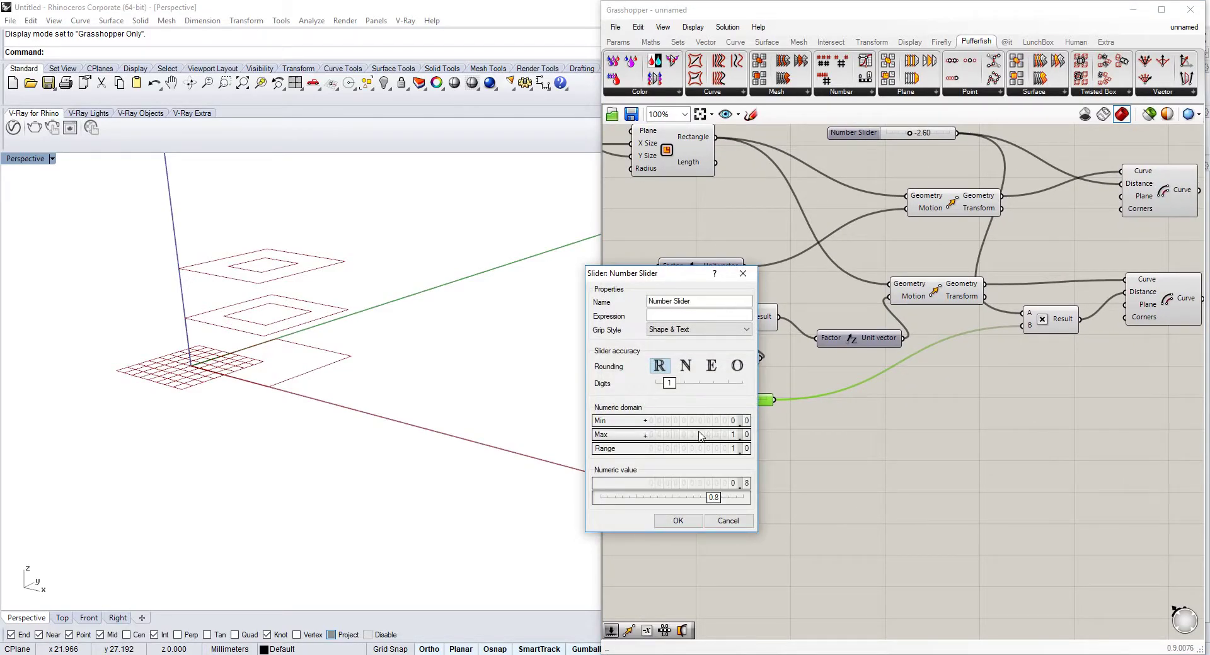
text(2)
click(686, 527)
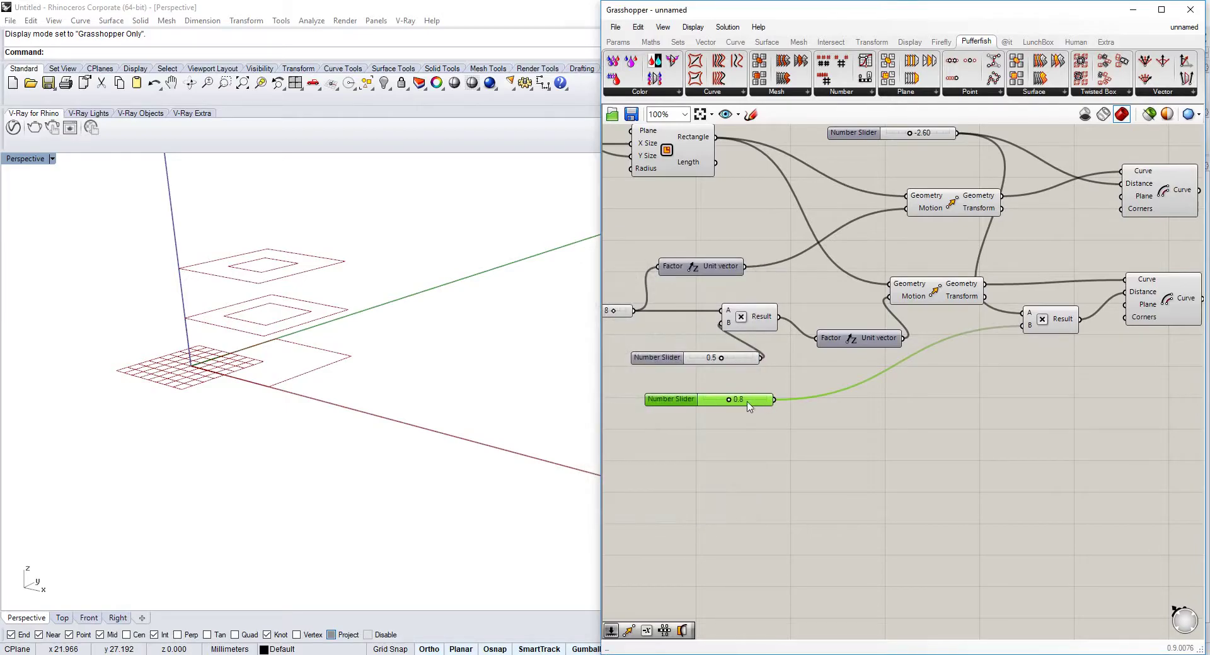
- Set the offset factor slider's lower limit to -1 and its value to 0.5
drag(728, 404, 693, 404)
double_click(680, 405)
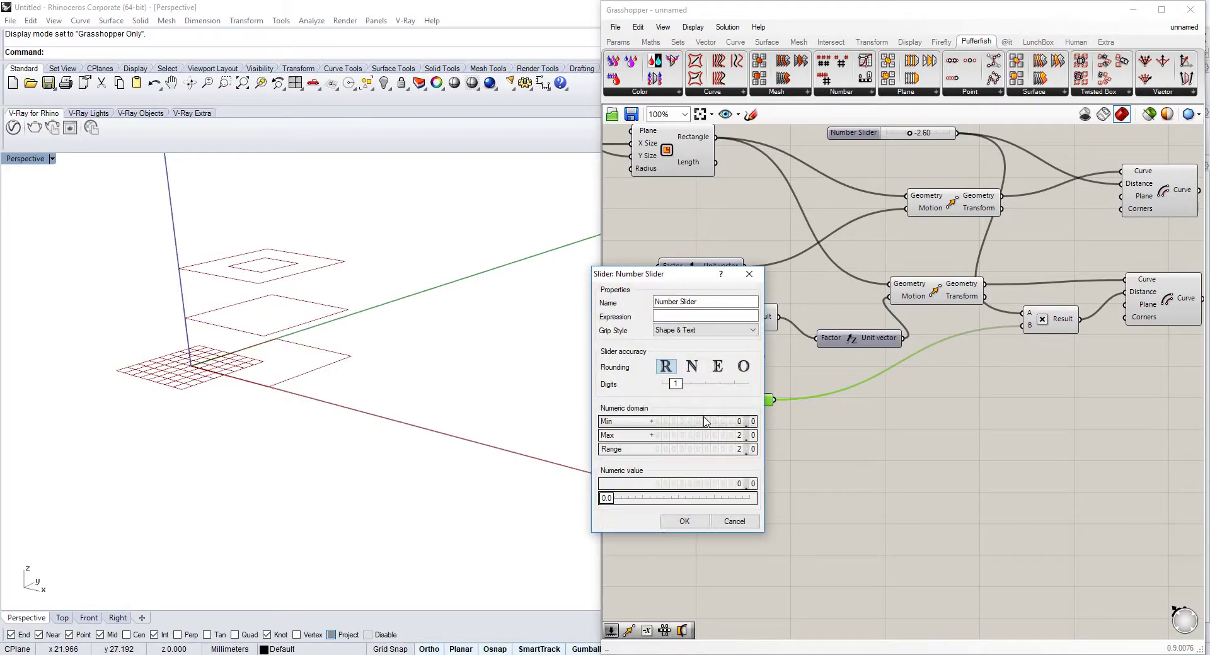
double_click(704, 421)
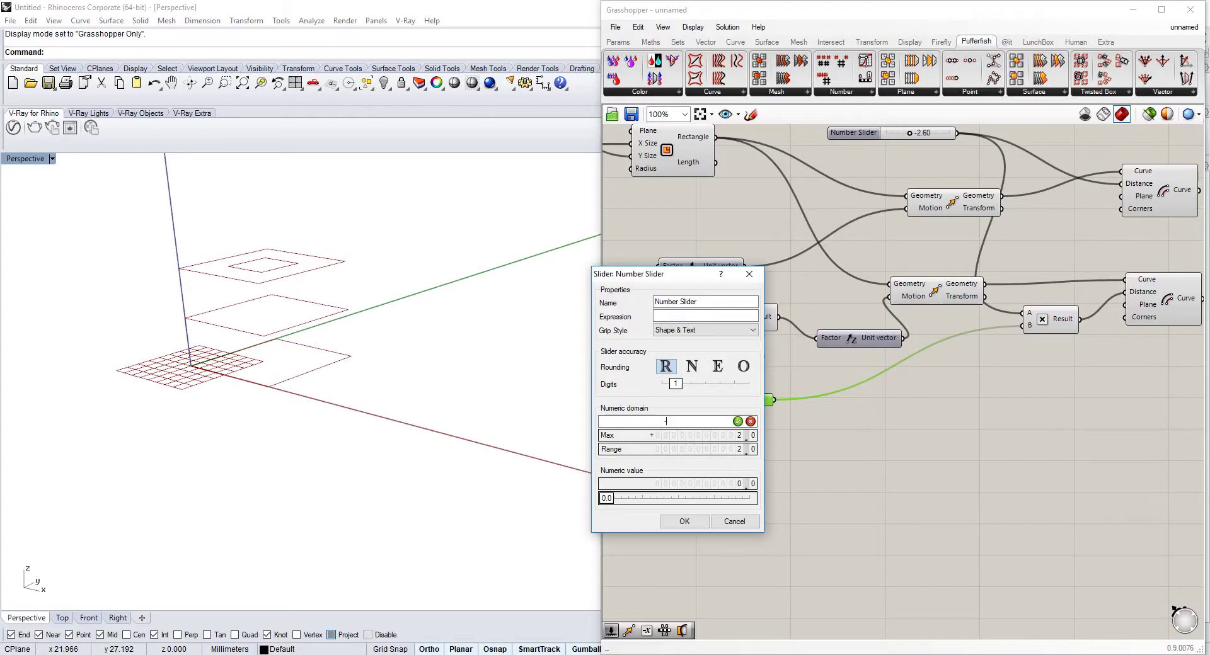
click(701, 521)
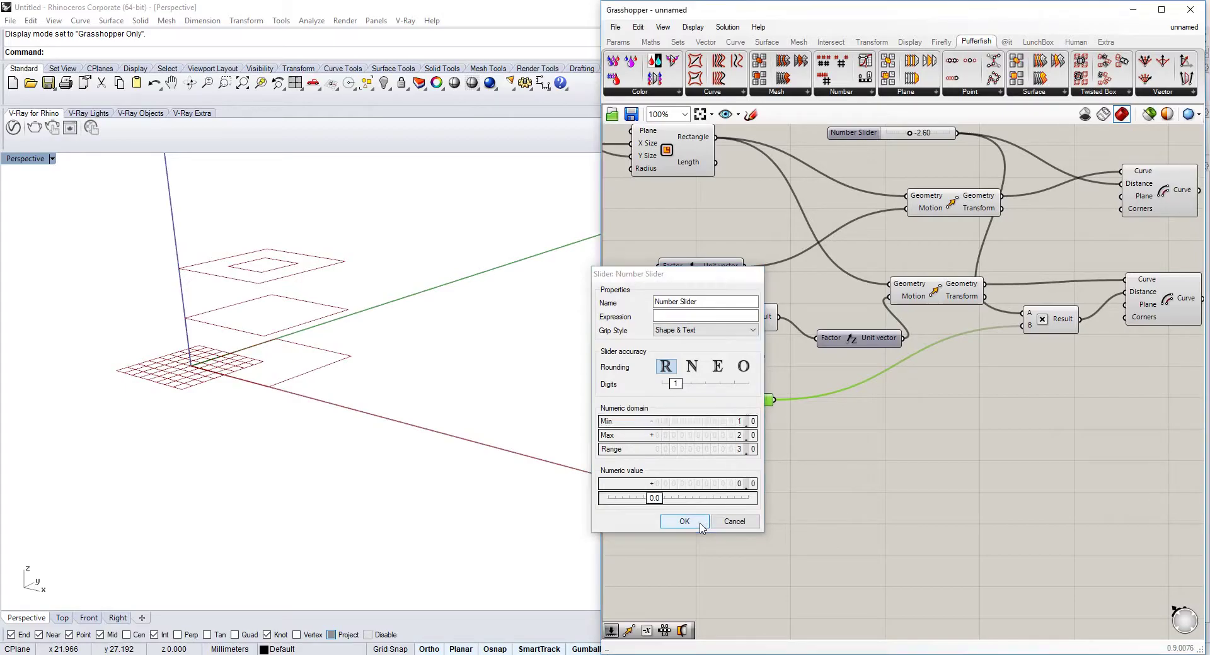
drag(727, 399, 734, 401)
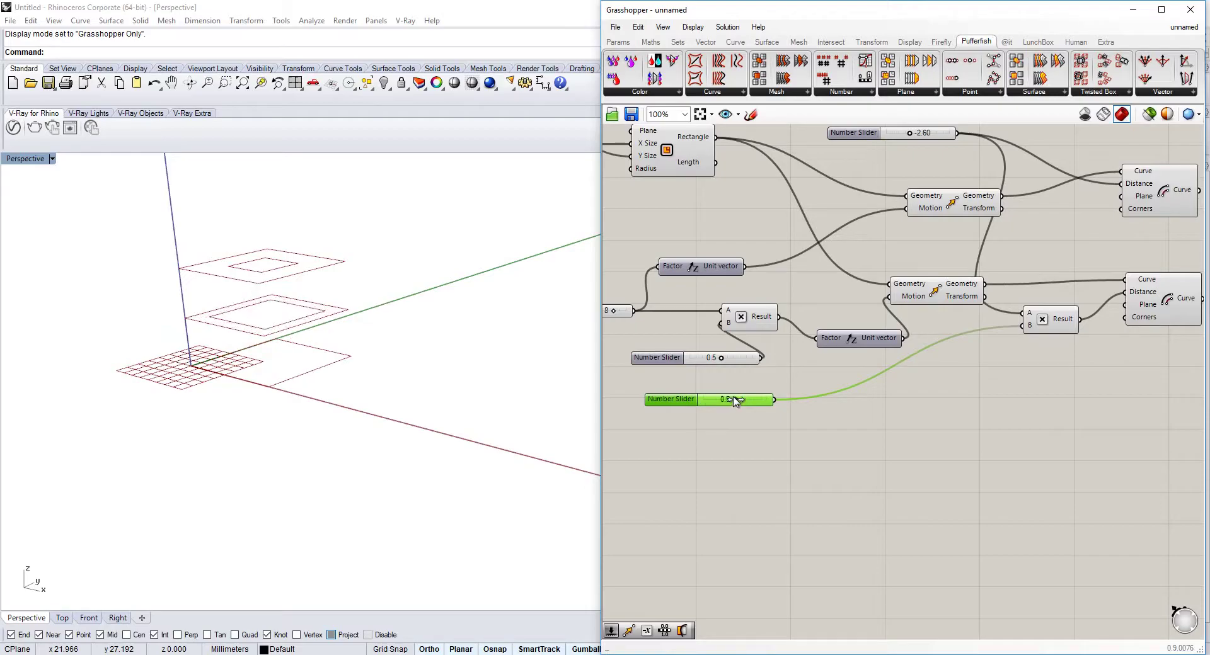
- Turn off the preview of both Move components so the un-offset upper rectangles are hidden
right_drag(976, 314, 877, 385)
drag(927, 216, 773, 385)
middle_click(858, 274)
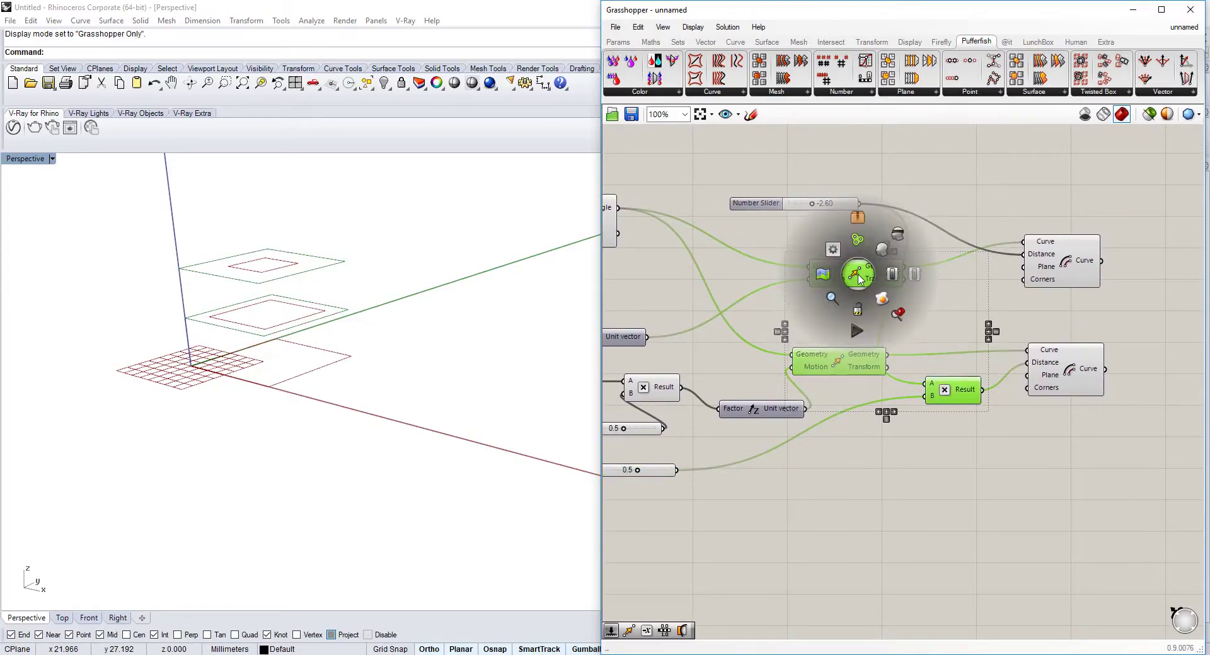
click(899, 237)
scroll(883, 271, down, 3)
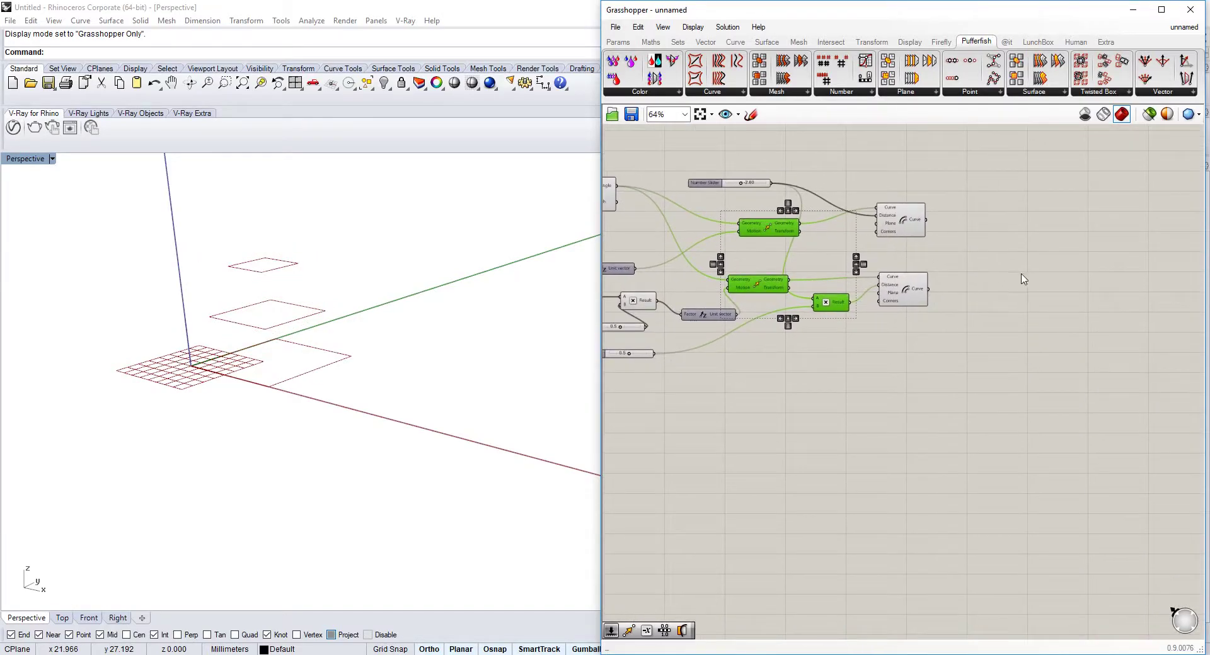
- Add a Divide Curve component after the offset curves and a number slider of 12 for its count
click(987, 307)
right_drag(987, 307, 982, 332)
double_click(982, 328)
text(div)
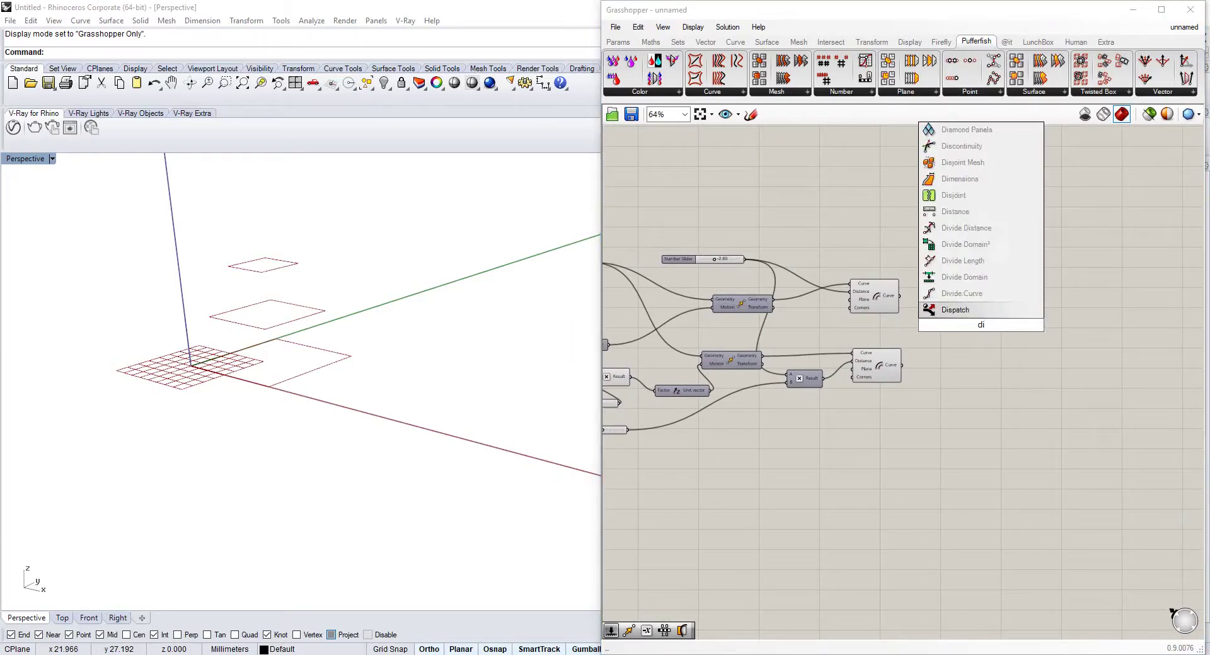
click(966, 296)
drag(972, 320, 980, 283)
scroll(913, 271, up, 3)
double_click(885, 231)
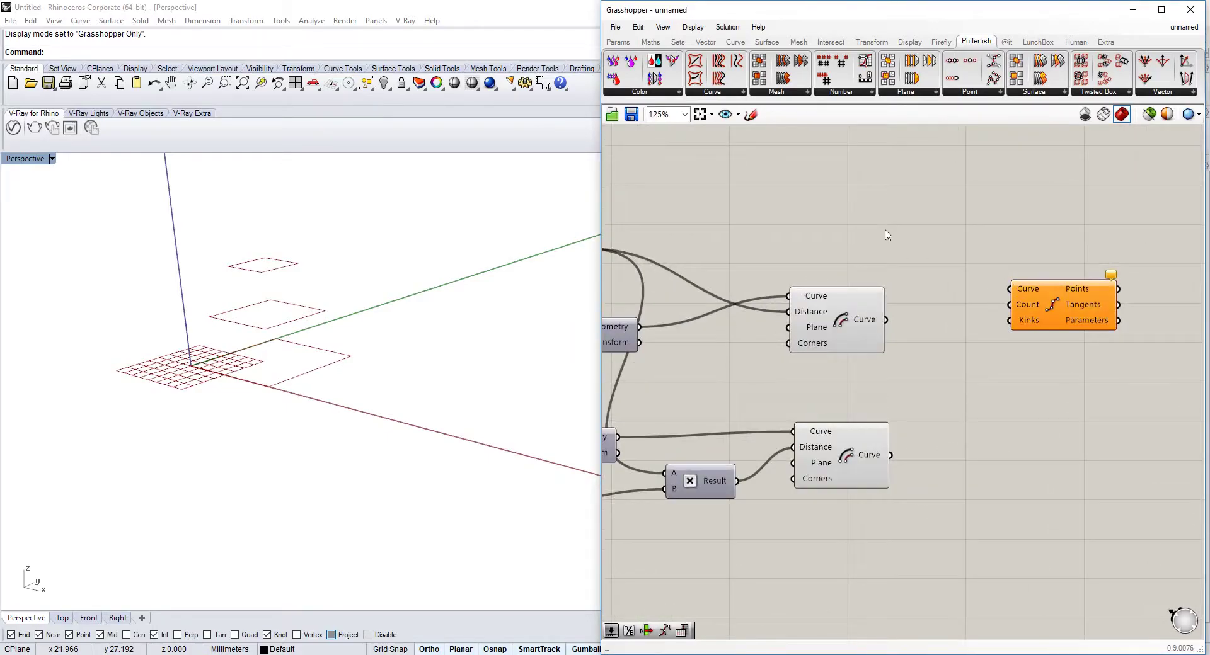
text(12)
key(Return)
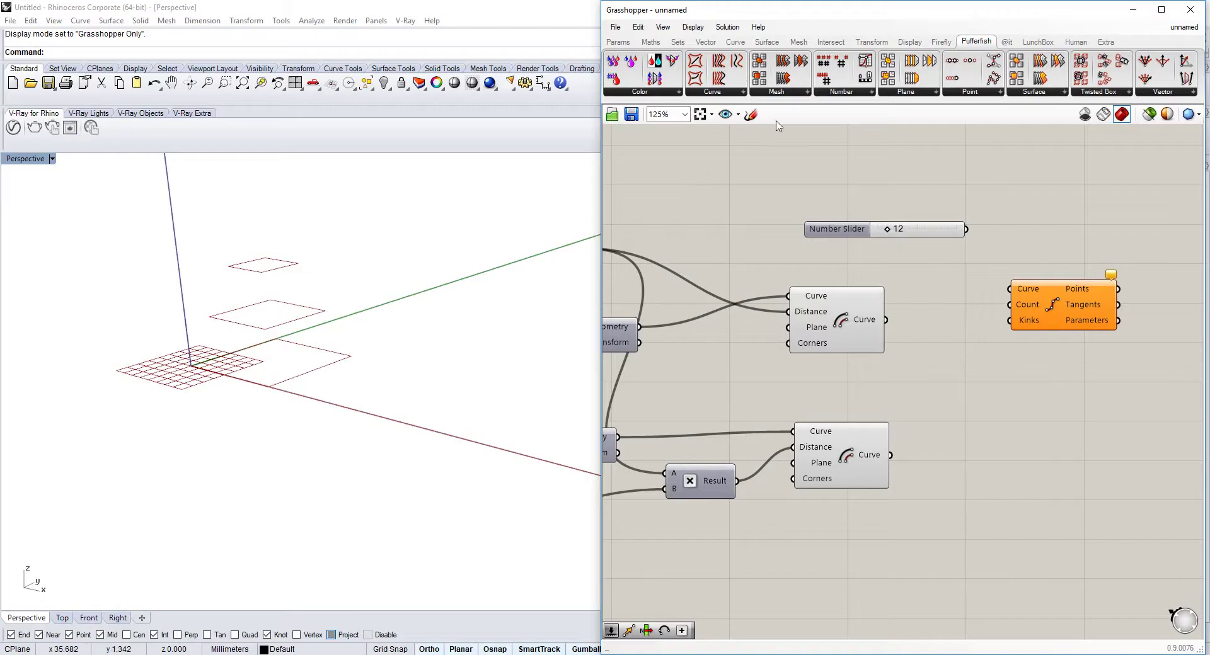
- Examine the concept sketch to see how the stacked rectangles are joined by curved lines
right_click(926, 192)
scroll(813, 206, down, 6)
right_drag(690, 170, 807, 273)
scroll(715, 220, up, 4)
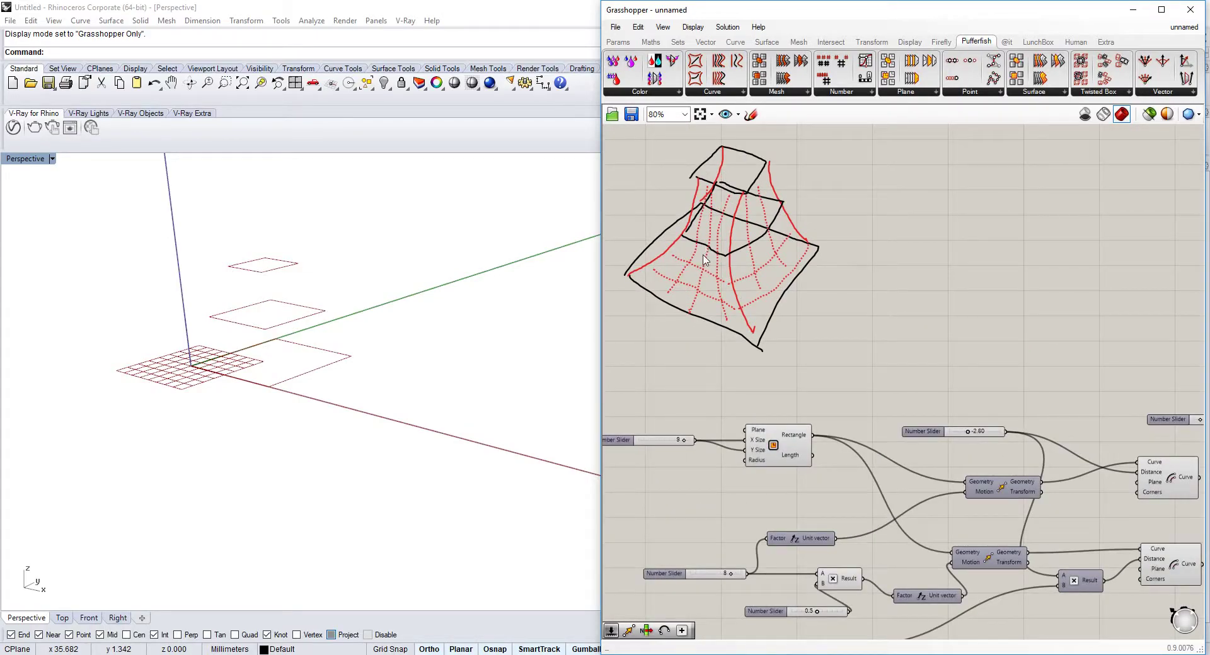
scroll(704, 256, down, 2)
right_drag(900, 348, 791, 253)
scroll(928, 320, up, 4)
right_drag(943, 291, 903, 329)
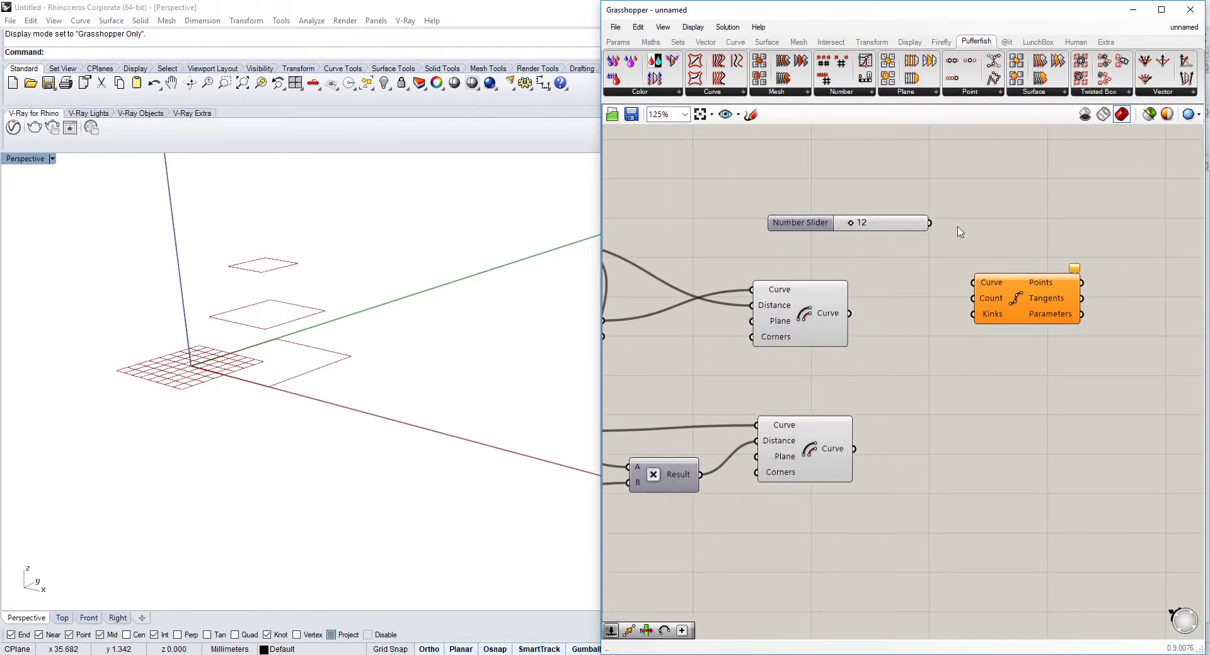
- Divide the top offset curve by the 12 slider, and duplicate the Divide Curve component for the middle offset curve
drag(915, 308, 850, 313)
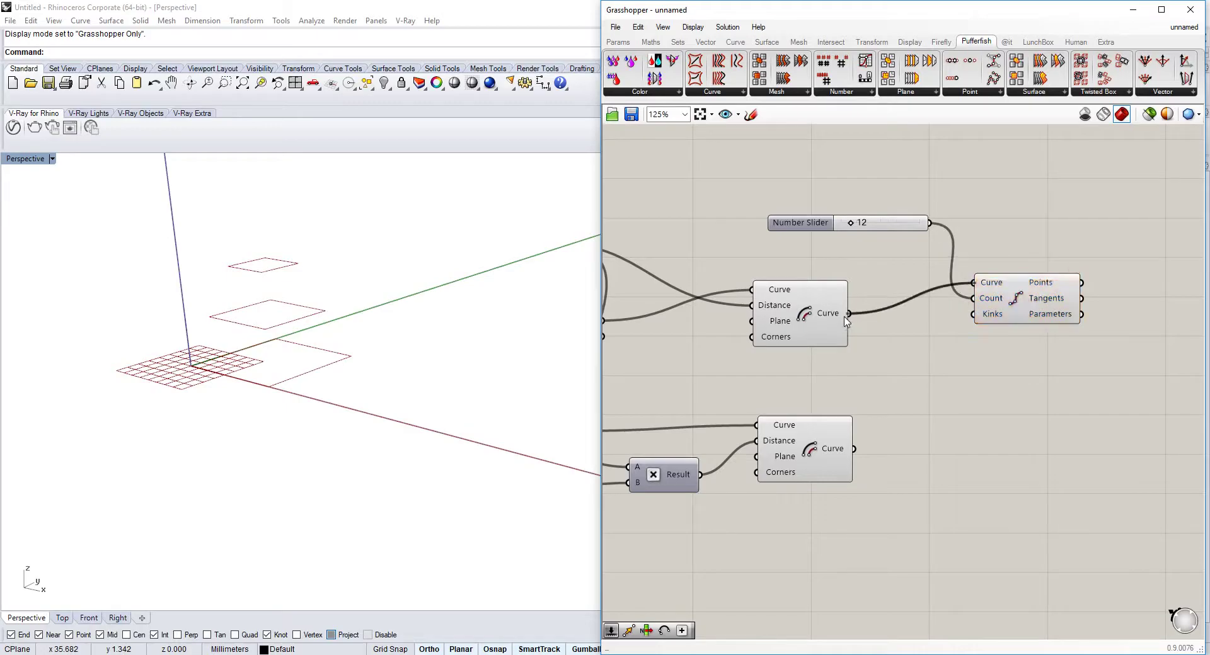
alt+drag(992, 294, 976, 406)
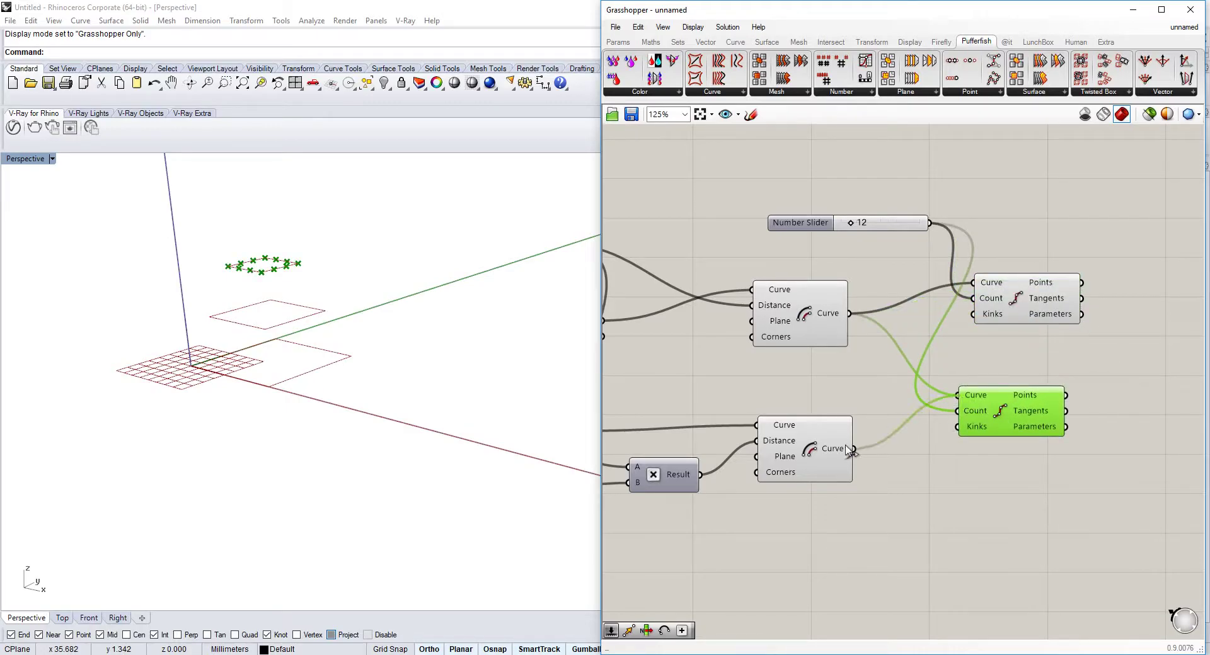
drag(851, 450, 851, 450)
- Duplicate Divide Curve a third time and feed it the base rectangle as its curve
alt+drag(1002, 416, 999, 477)
scroll(996, 479, down, 7)
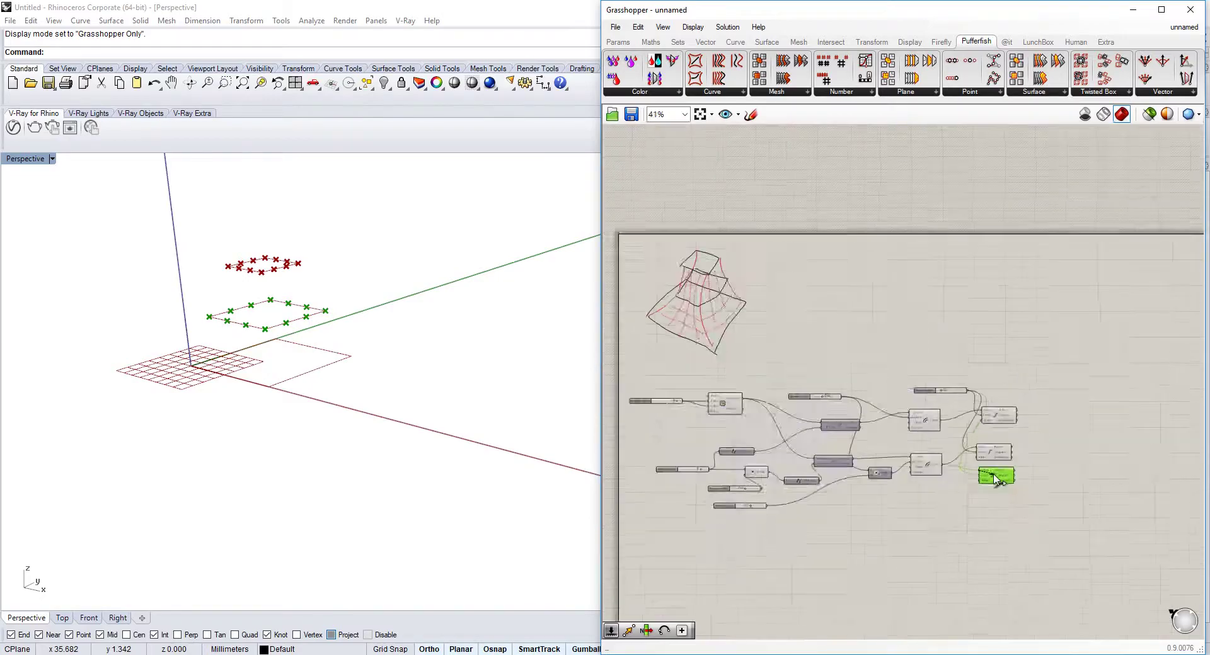
scroll(970, 435, up, 3)
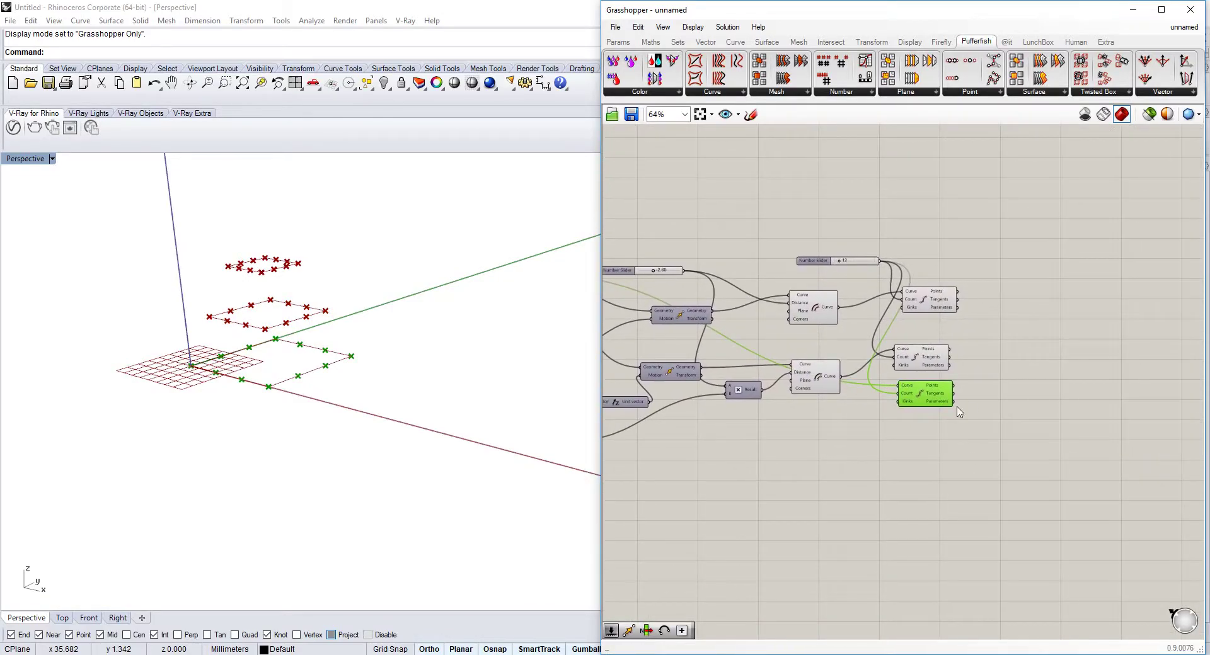
- Arrange the three Divide Curve components in a spaced column, ordered from top curve to base rectangle
drag(926, 398, 988, 428)
drag(934, 360, 958, 376)
right_drag(984, 364, 932, 328)
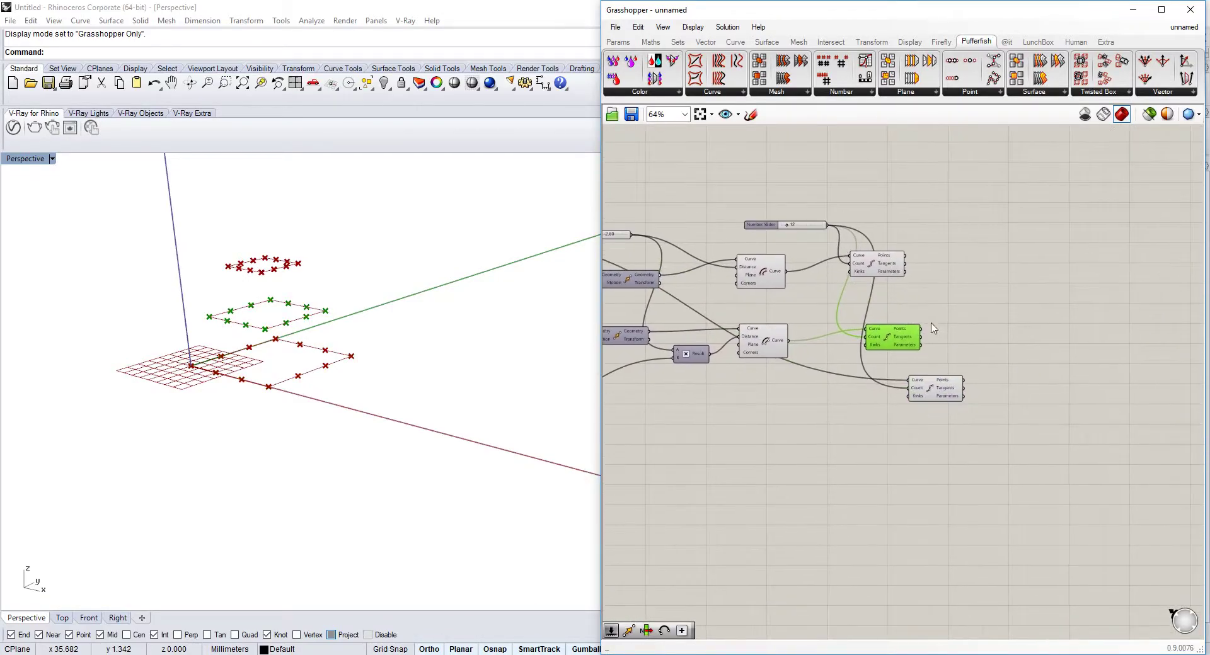
drag(881, 268, 937, 269)
drag(899, 337, 950, 344)
right_drag(999, 340, 970, 330)
- Add a three-point Arc component after the Divide Curve components
double_click(992, 339)
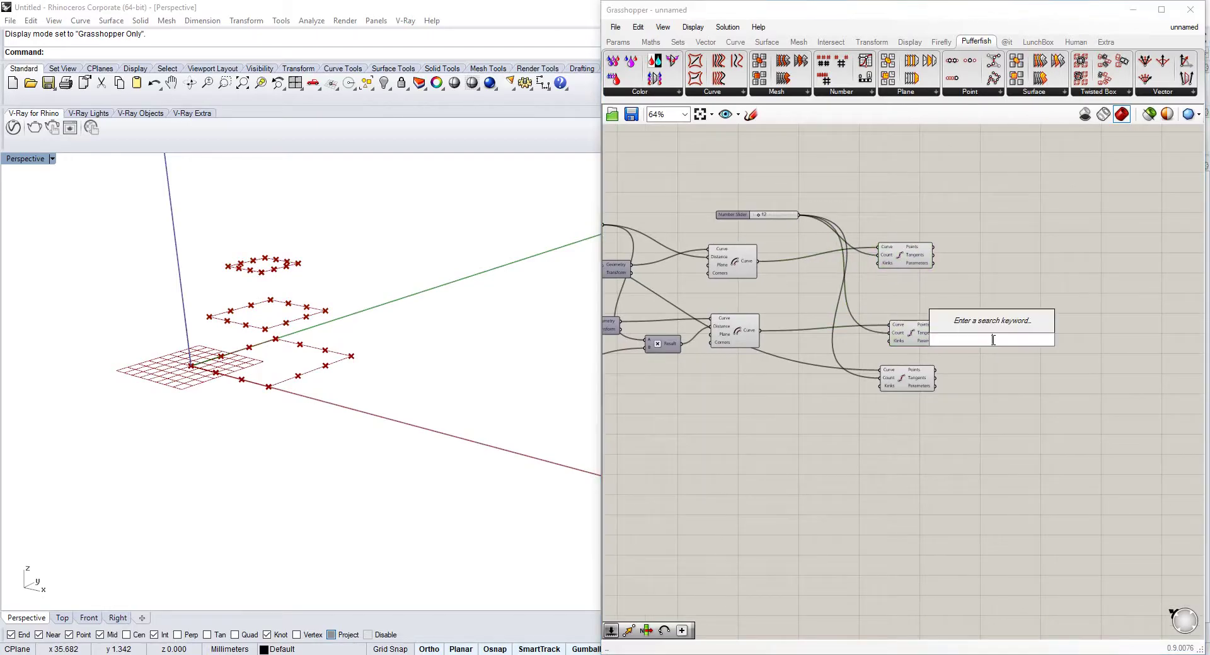
text(arc)
click(986, 309)
scroll(985, 329, up, 2)
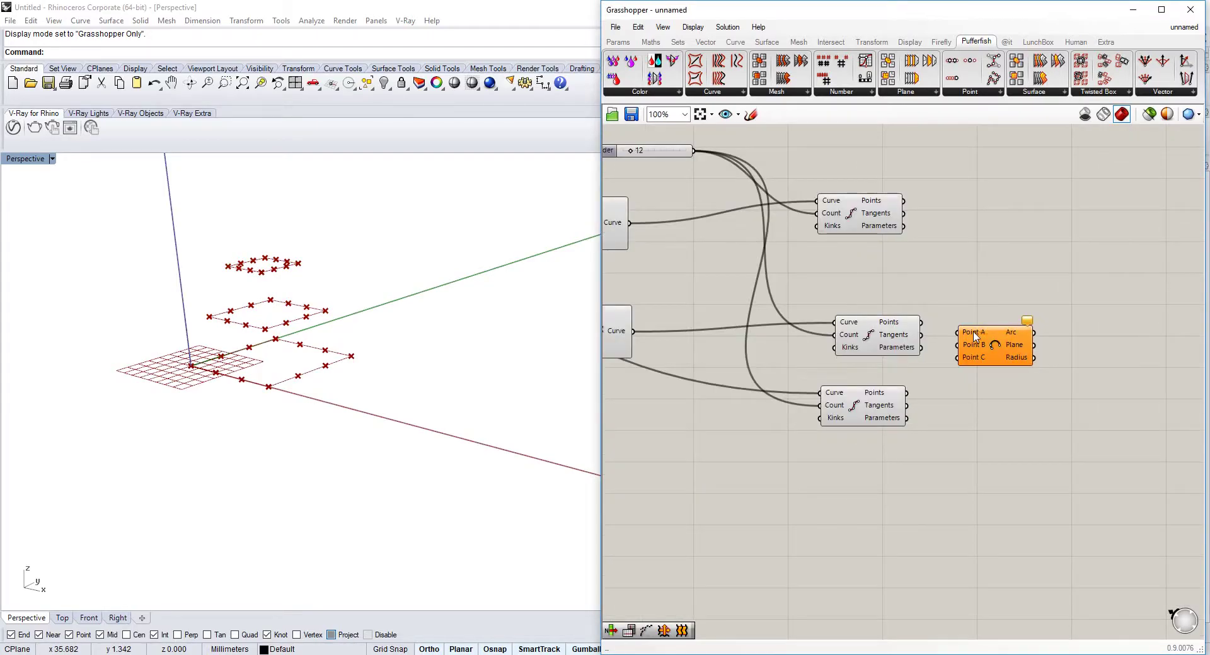
scroll(975, 337, up, 7)
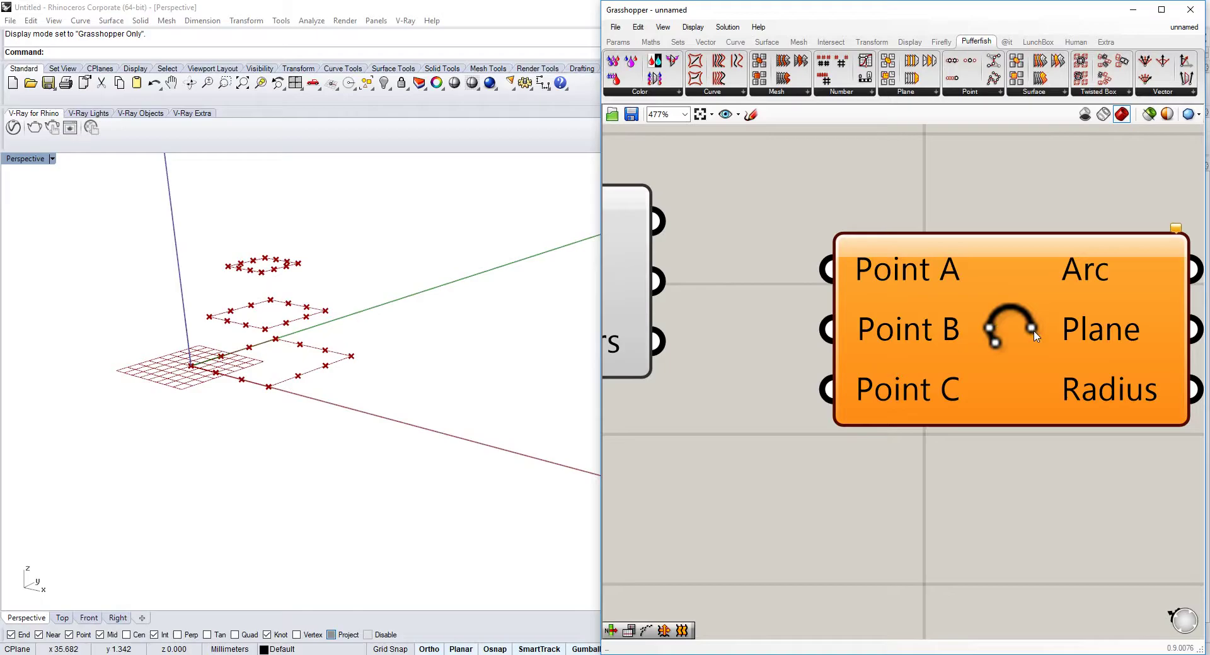
scroll(990, 396, down, 6)
- Connect the top, middle and base division points to the arc's Point A, Point B and Point C inputs
click(845, 356)
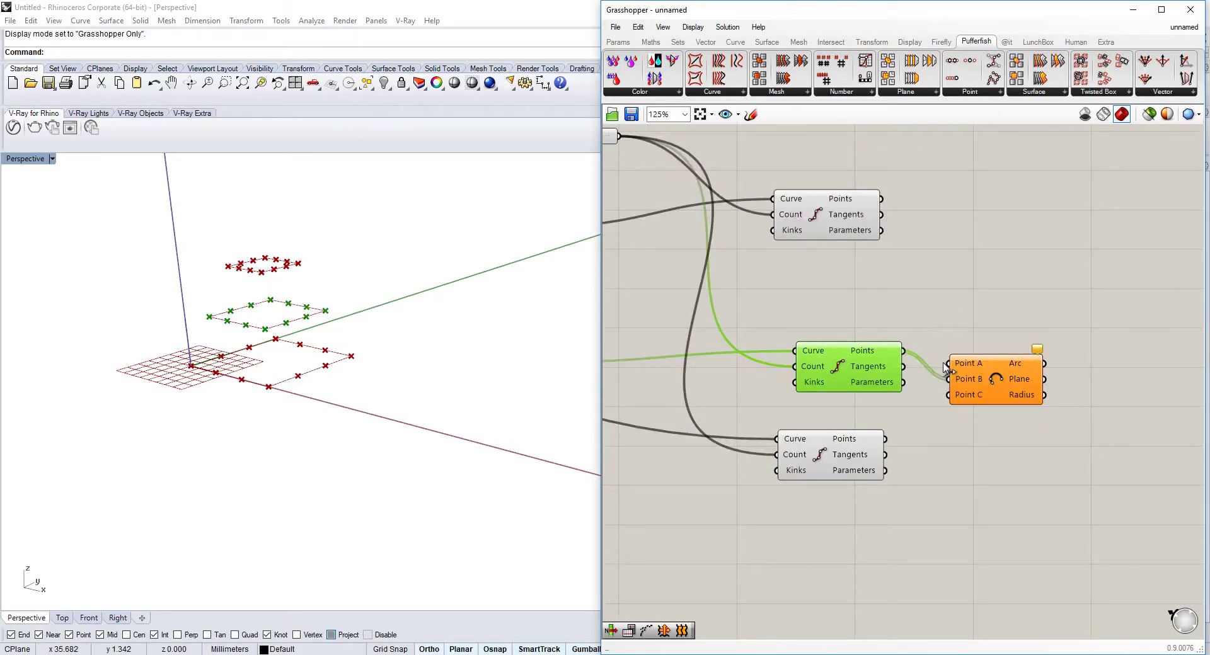
drag(947, 364, 890, 205)
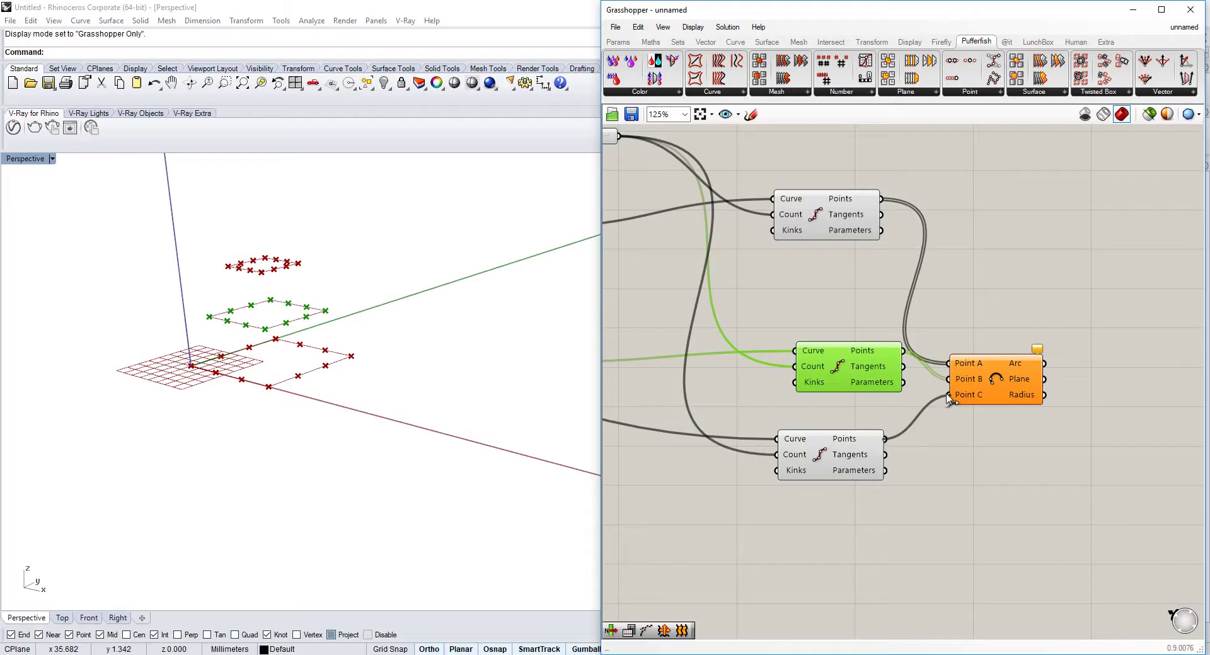
drag(948, 399, 948, 396)
click(979, 380)
scroll(839, 356, down, 3)
- Set the offset factor slider to 0.7 so the arcs curve inward
right_drag(839, 356, 1202, 340)
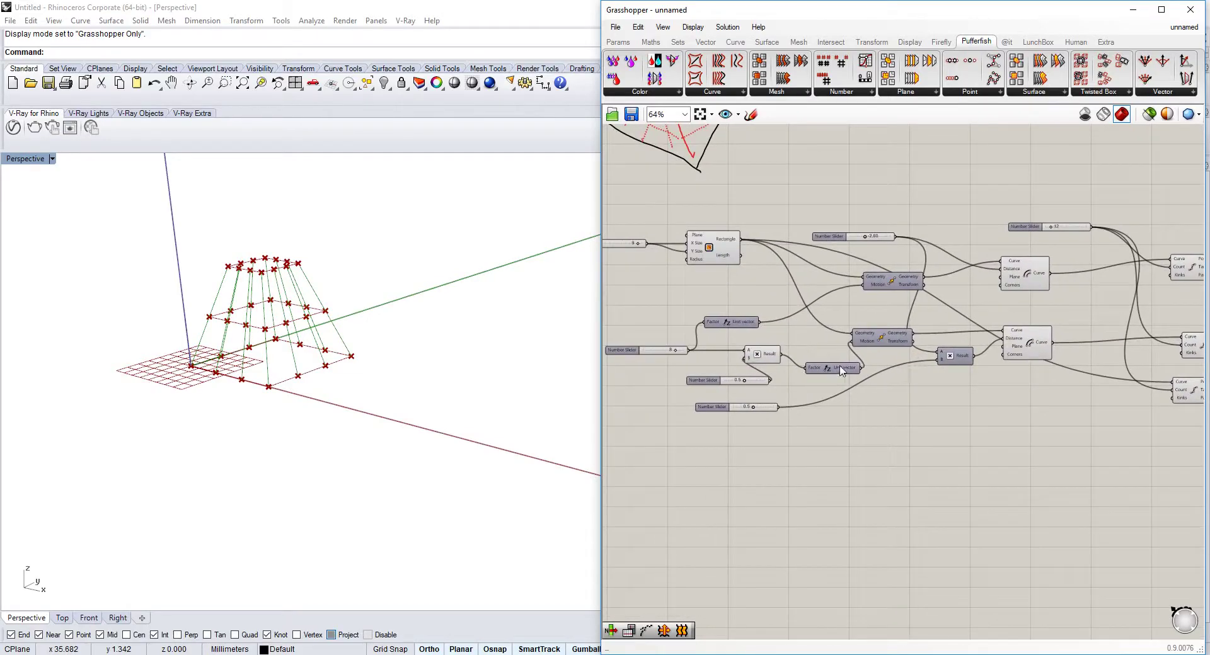
mouse_move(539, 353)
right_down()
mouse_move(561, 325)
mouse_move(533, 359)
right_up()
scroll(758, 382, up, 5)
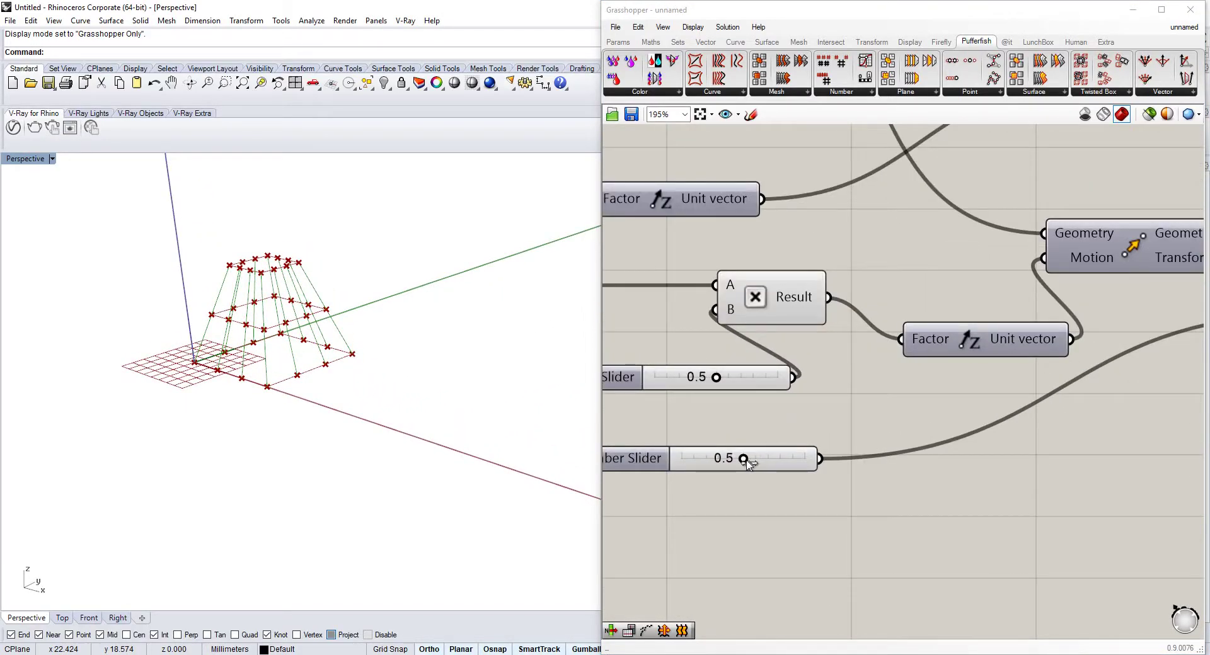
mouse_move(744, 460)
mouse_down()
mouse_move(719, 462)
mouse_move(752, 460)
mouse_up()
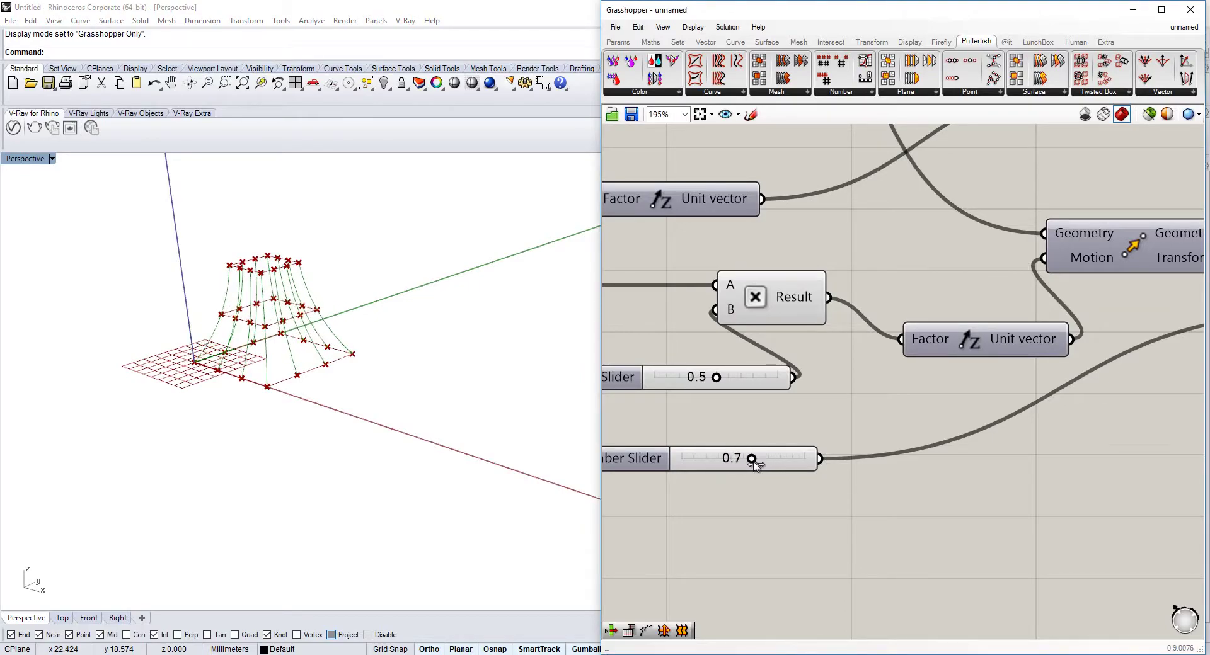
- Inspect the arc structure up close in the perspective view and identify the top Offset Curve component in the definition
scroll(249, 277, up, 3)
right_drag(324, 313, 418, 338)
scroll(811, 342, down, 3)
scroll(811, 342, down, 2)
right_drag(1040, 265, 917, 294)
scroll(794, 272, up, 2)
click(816, 270)
scroll(813, 269, down, 2)
right_drag(830, 272, 873, 290)
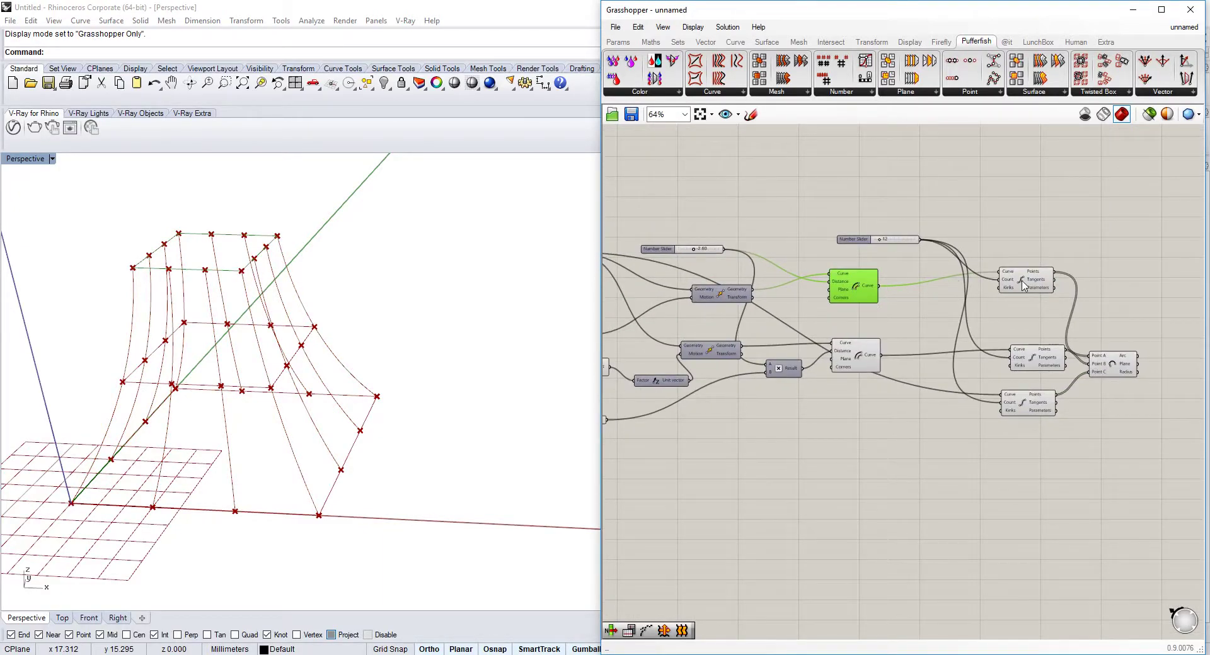
- Add a Loft component above the Divide Curve components
double_click(966, 194)
text(loft)
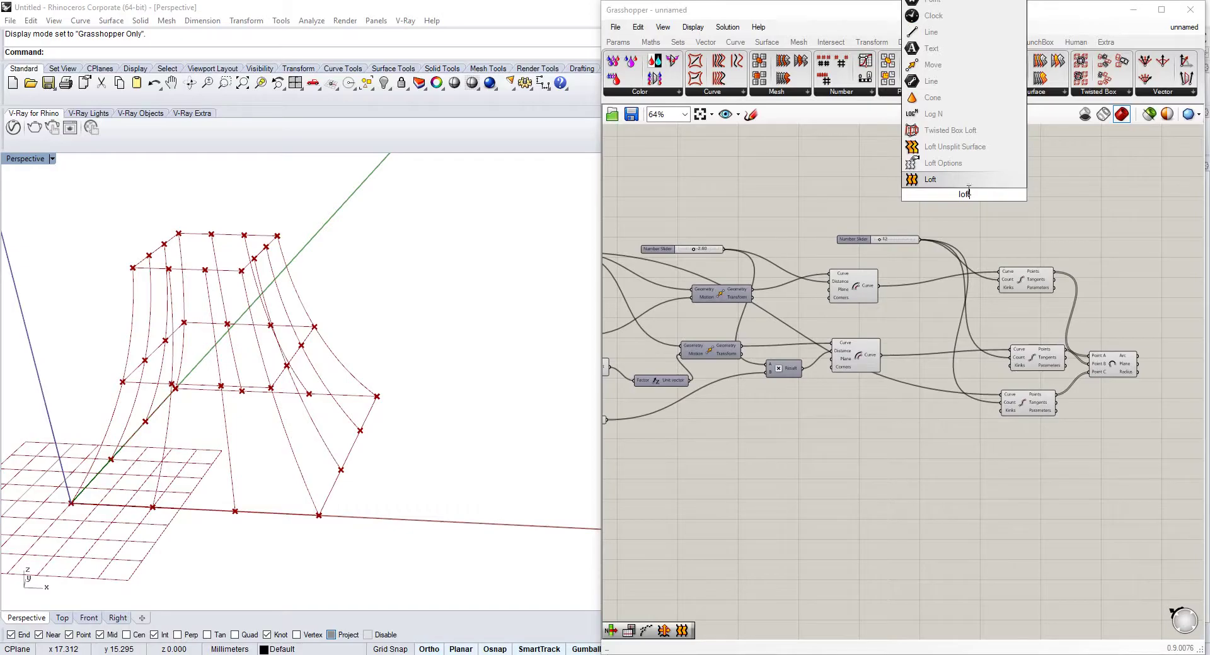
key(Return)
double_click(893, 200)
text(ruled)
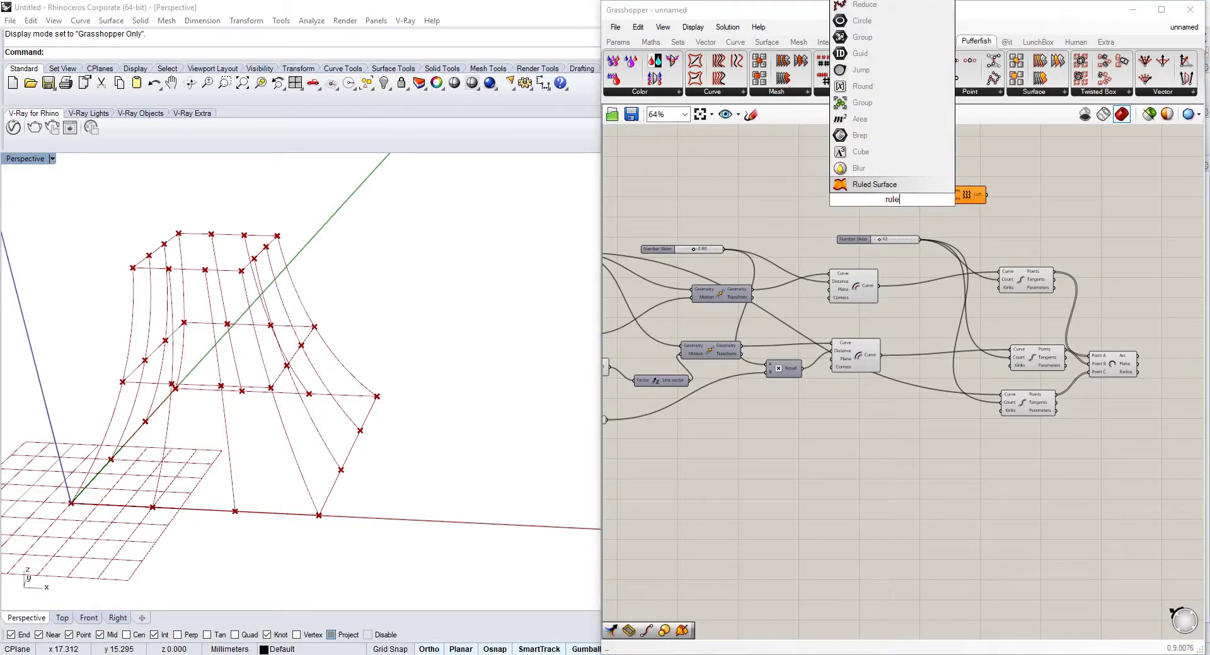
click(884, 190)
- Add a Merge component beside the Loft component to collect the section curves
double_click(884, 191)
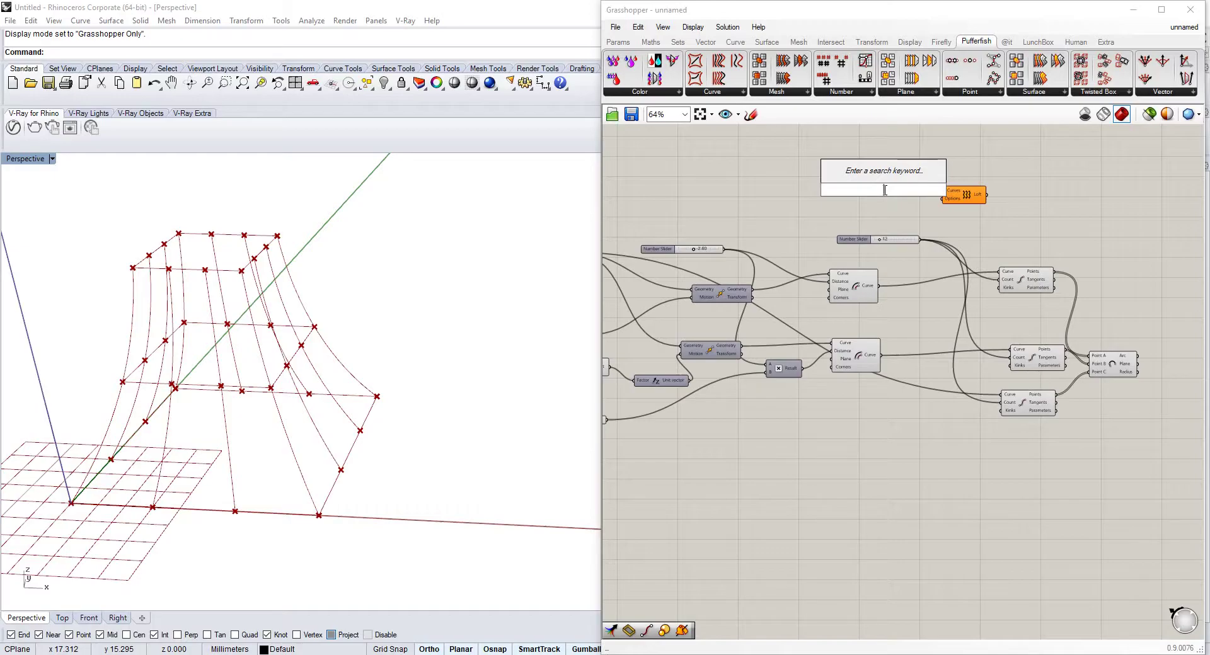
text(merge)
key(Return)
- Connect the base rectangle to the Merge input D1, the top offset curve to D2 and the middle offset curve to D3
scroll(876, 215, up, 5)
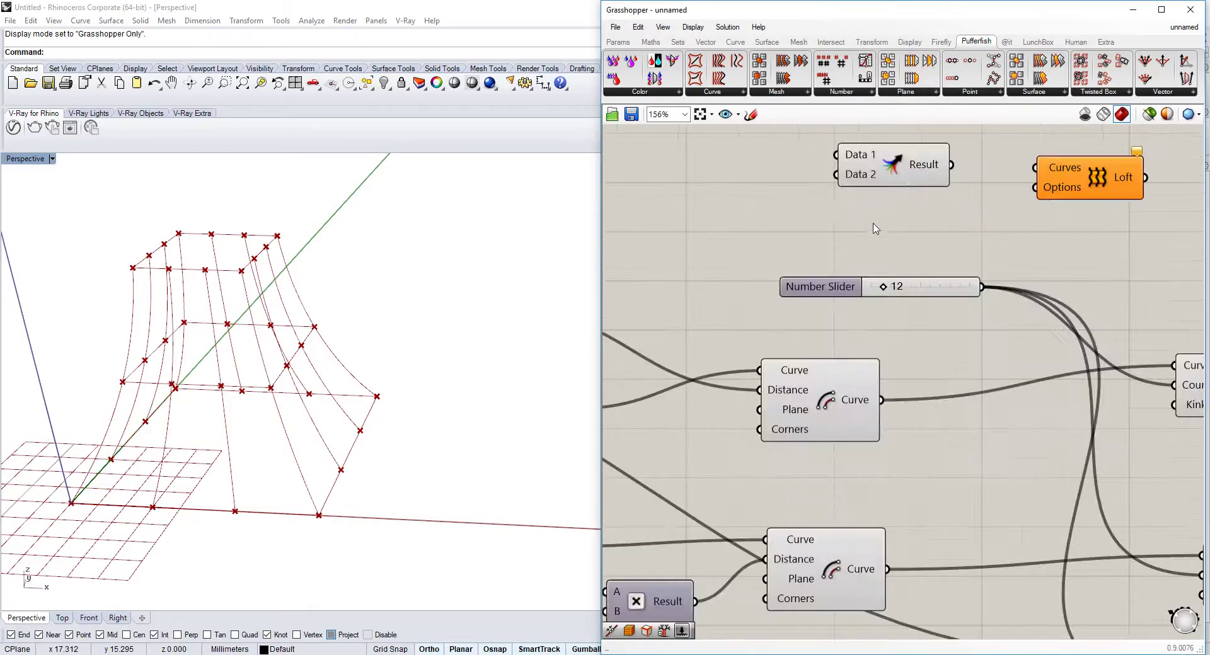
scroll(876, 228, down, 5)
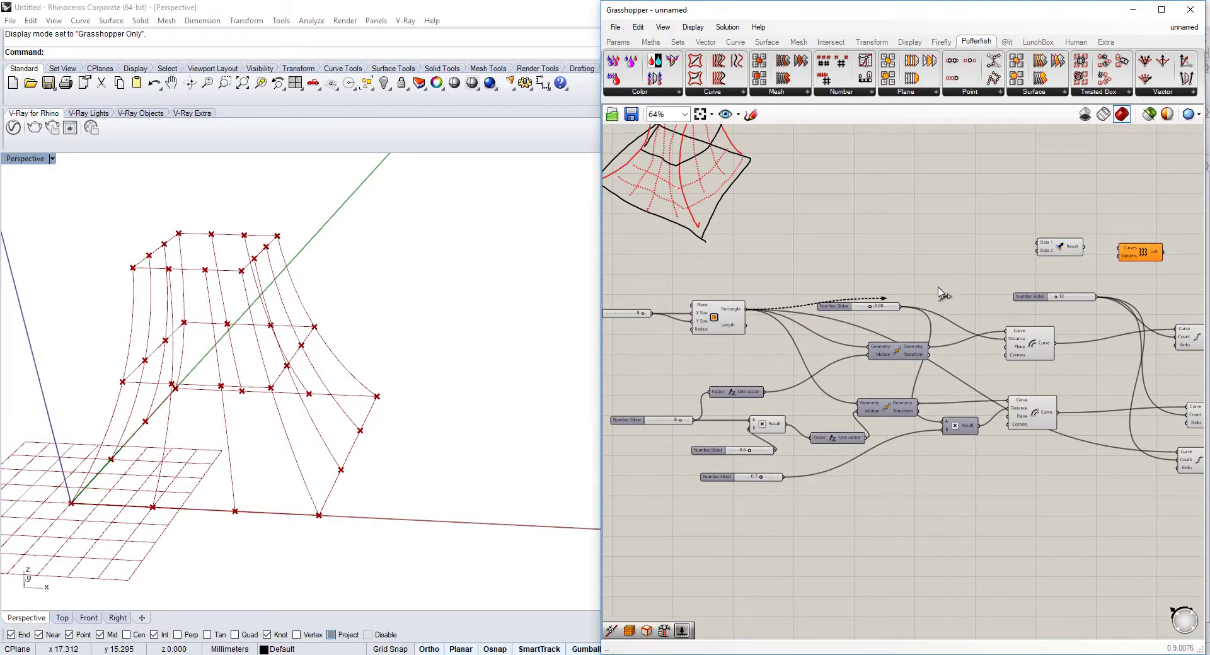
drag(938, 288, 1041, 242)
click(1043, 334)
right_drag(1042, 334, 893, 316)
scroll(893, 317, up, 2)
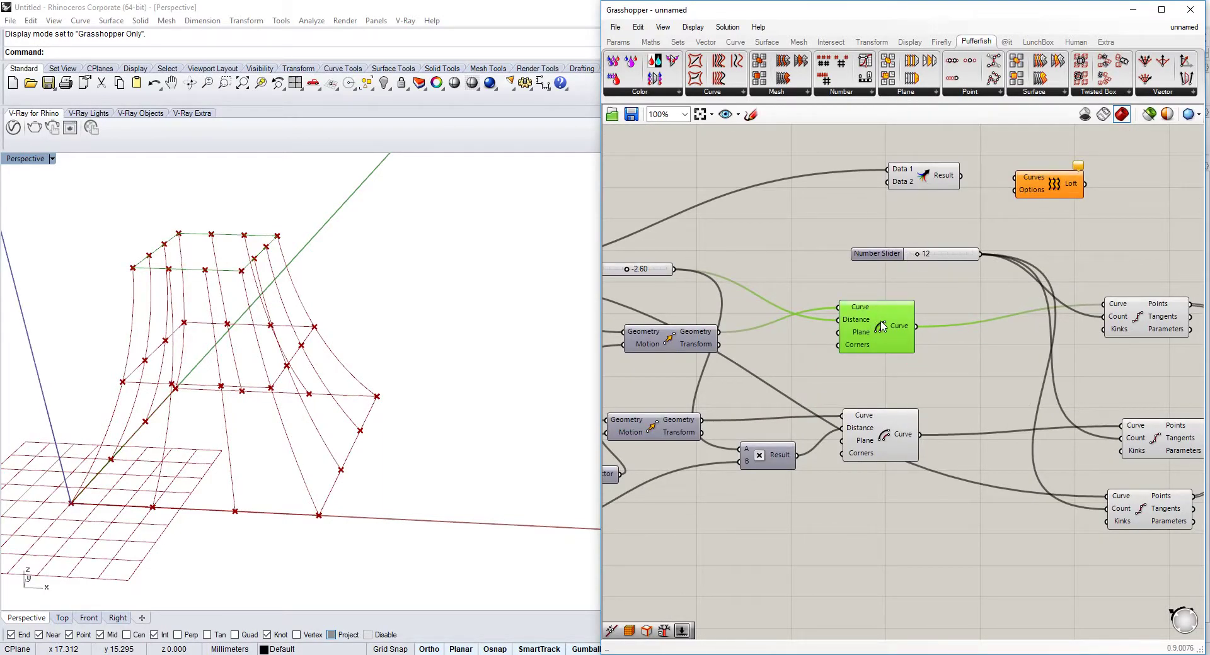
drag(889, 182, 919, 435)
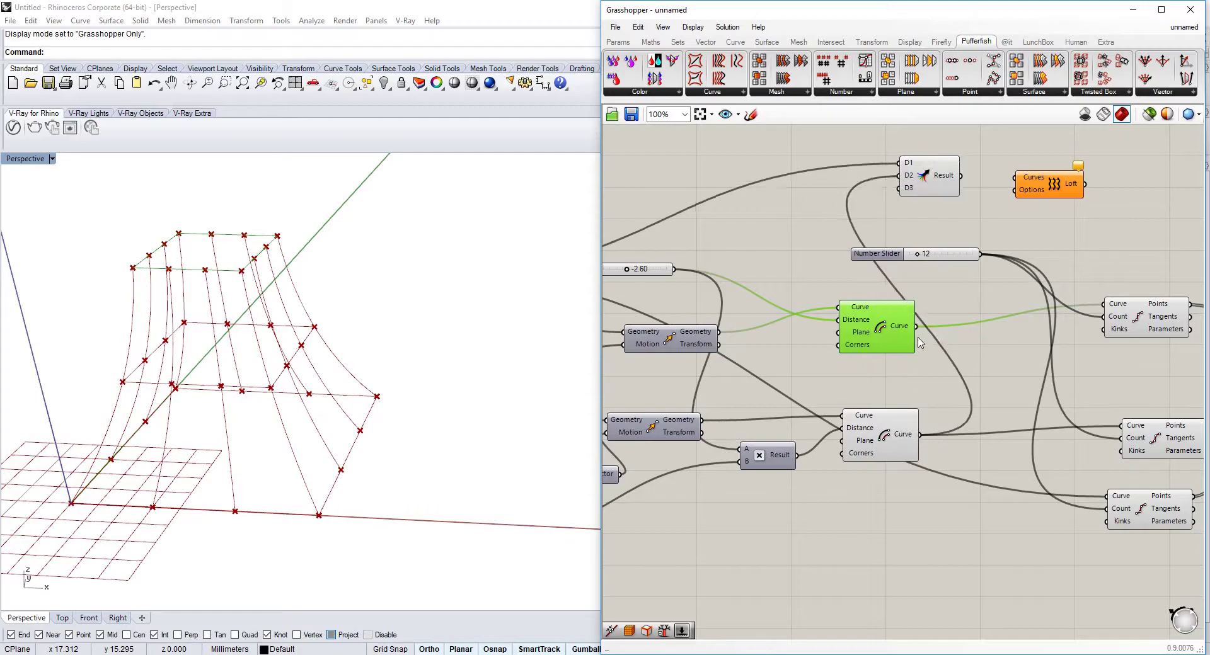
drag(923, 270, 899, 176)
right_drag(949, 203, 943, 208)
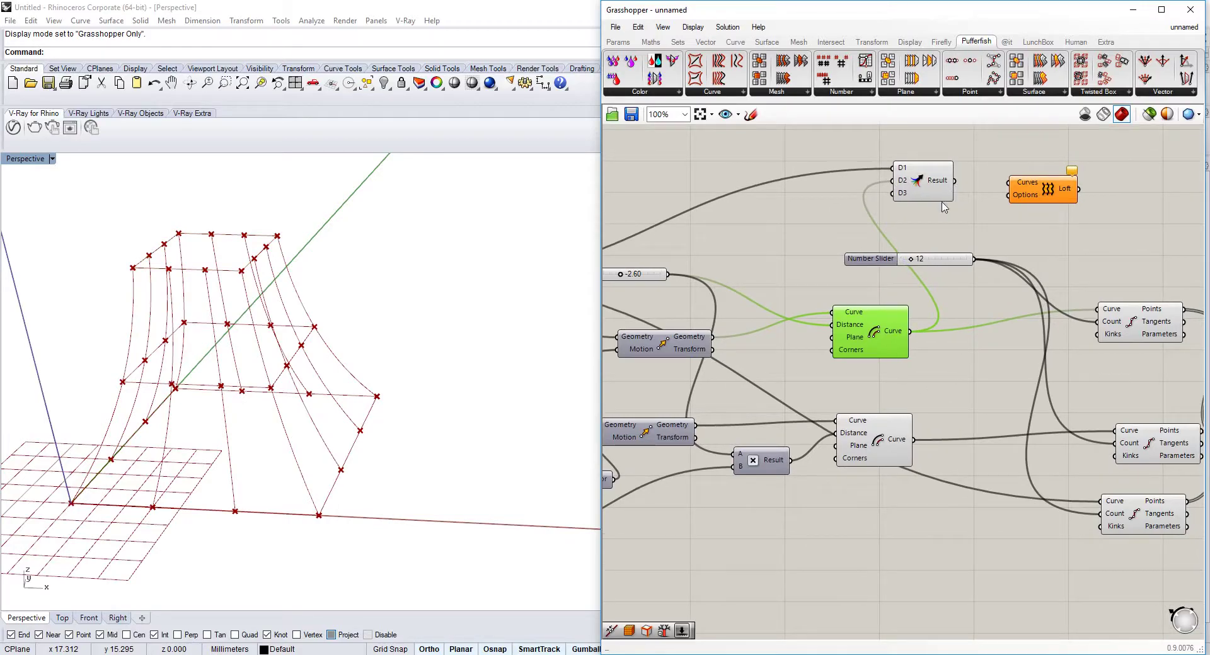
drag(893, 199, 913, 439)
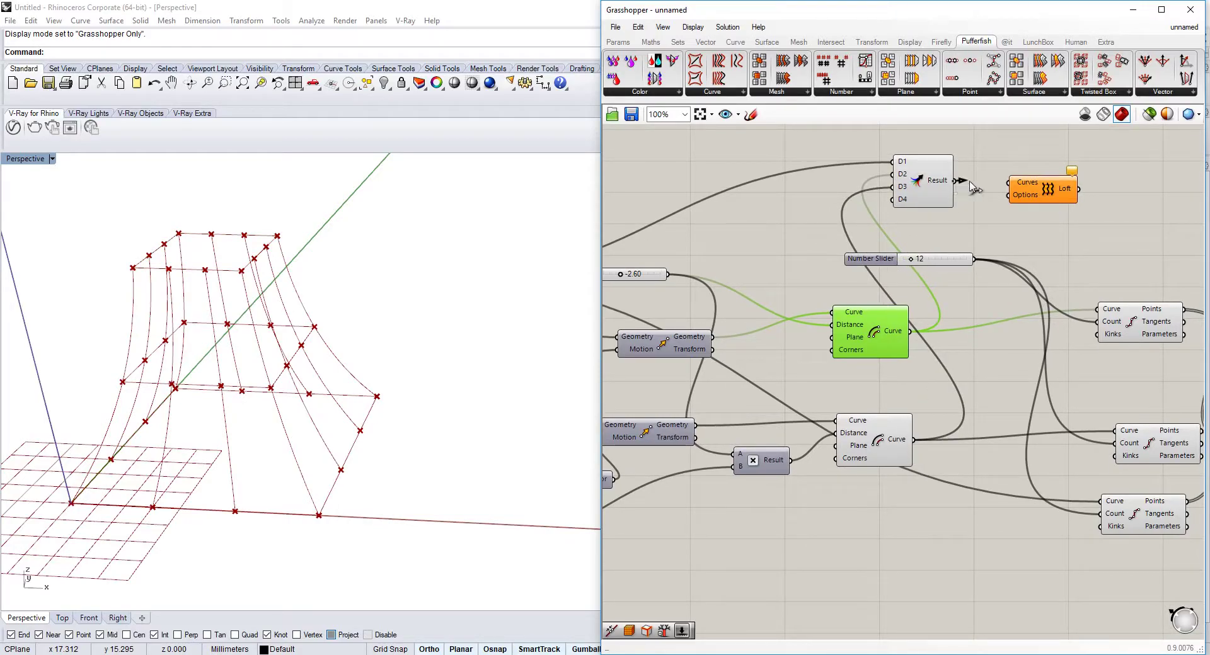
- Loft the flattened Merge result, with the middle offset curve reordered to D2 and the top offset curve to D3
drag(974, 187, 1010, 183)
click(1040, 192)
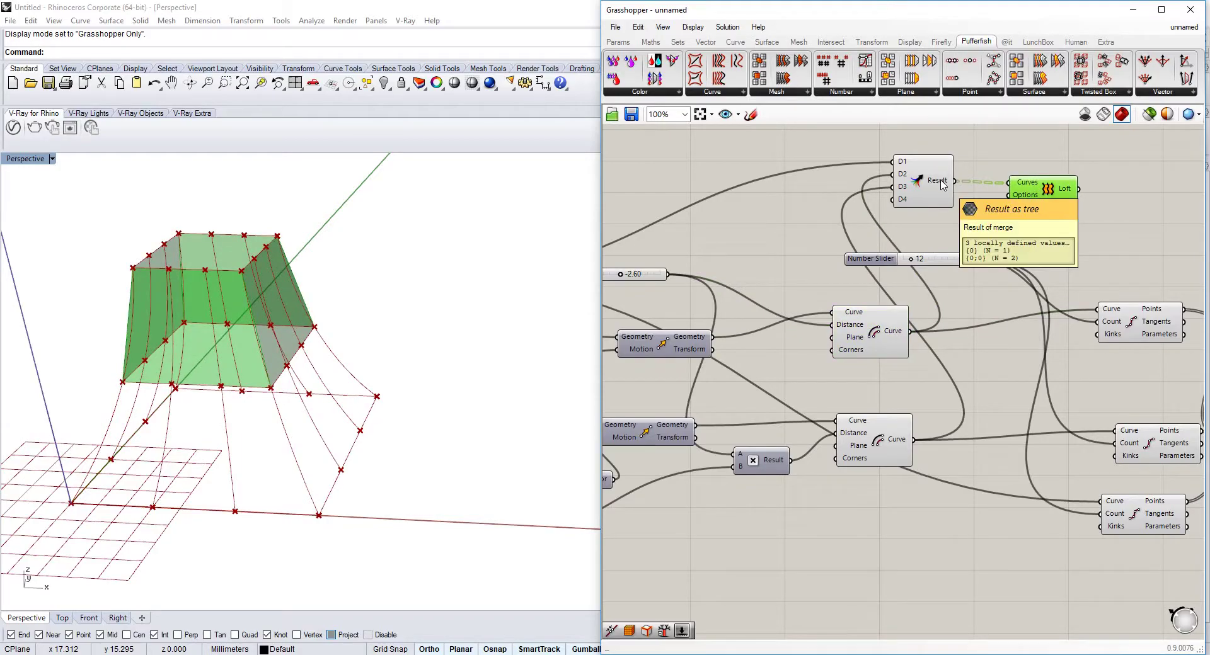
right_click(945, 183)
click(1016, 252)
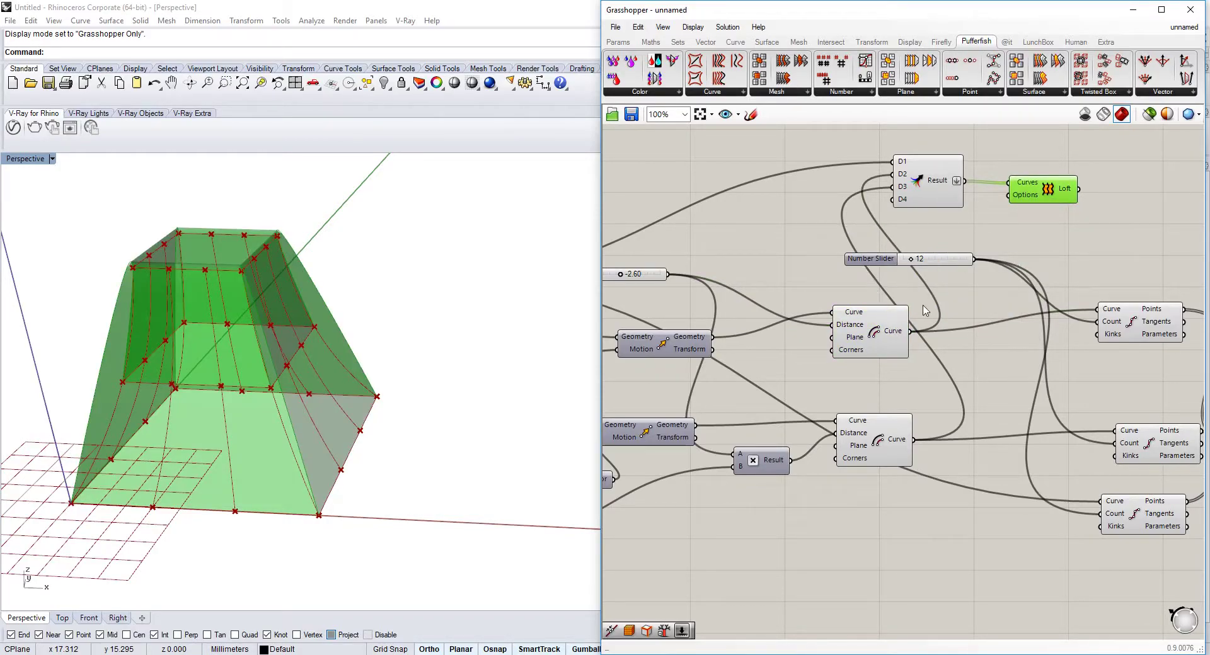
drag(908, 331, 894, 188)
drag(911, 438, 895, 196)
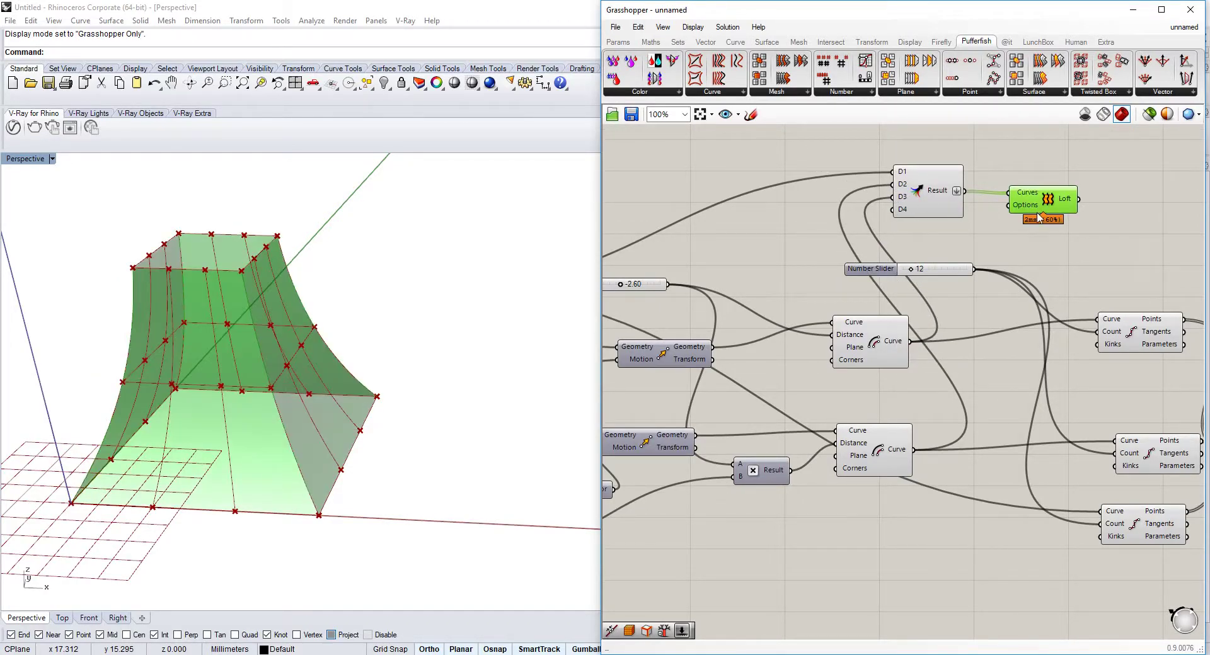
- Turn off the preview of the Merge component and the two Offset Curve components
click(933, 195)
right_click(925, 192)
click(963, 221)
right_drag(925, 288, 872, 282)
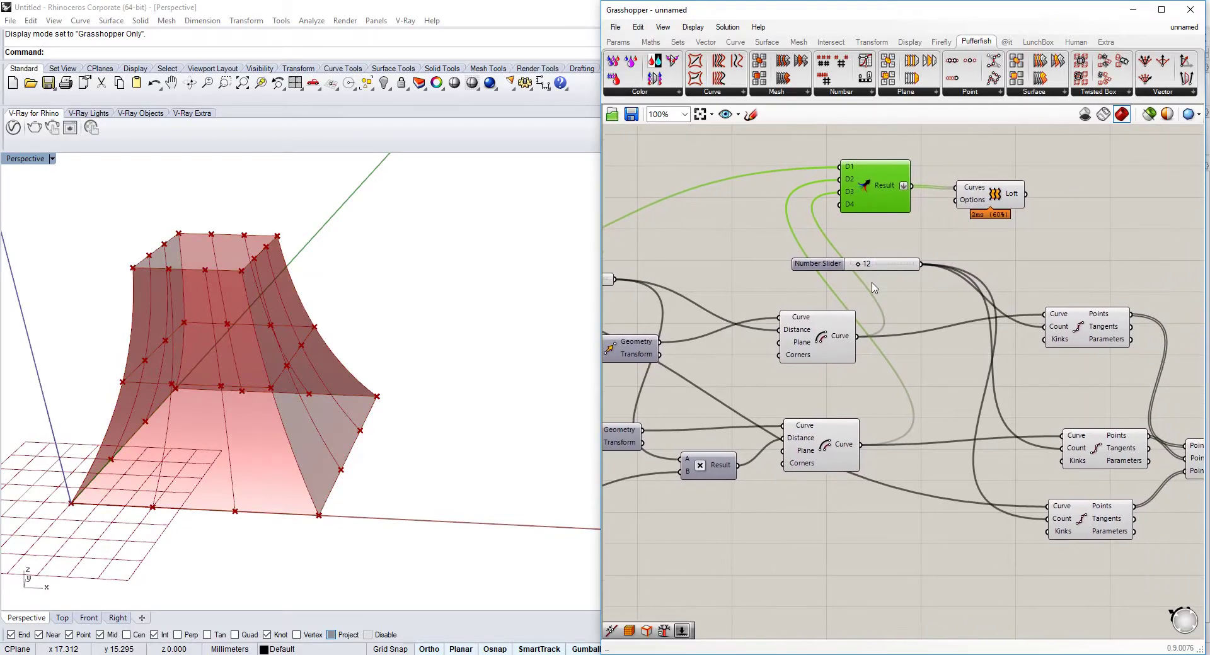
drag(913, 338, 725, 536)
middle_click(838, 344)
click(886, 322)
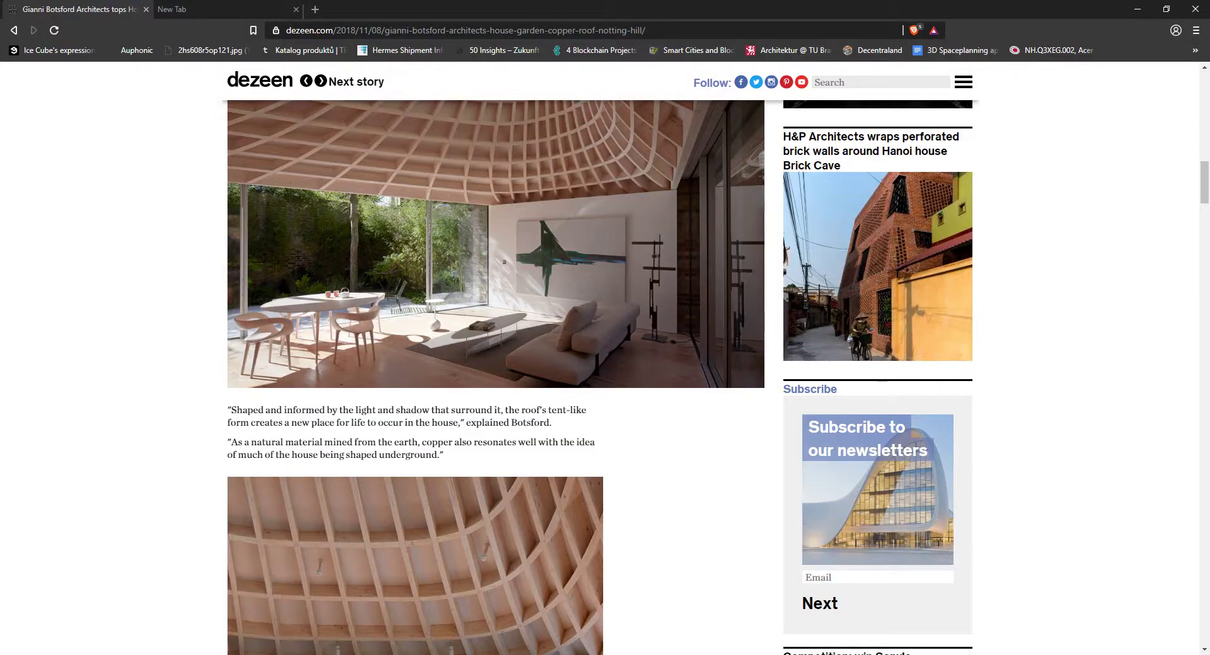
- Switch to the browser, study the timber lattice ceiling in the Dezeen interior photos, and return to Rhino and Grasshopper
scroll(540, 503, down, 4)
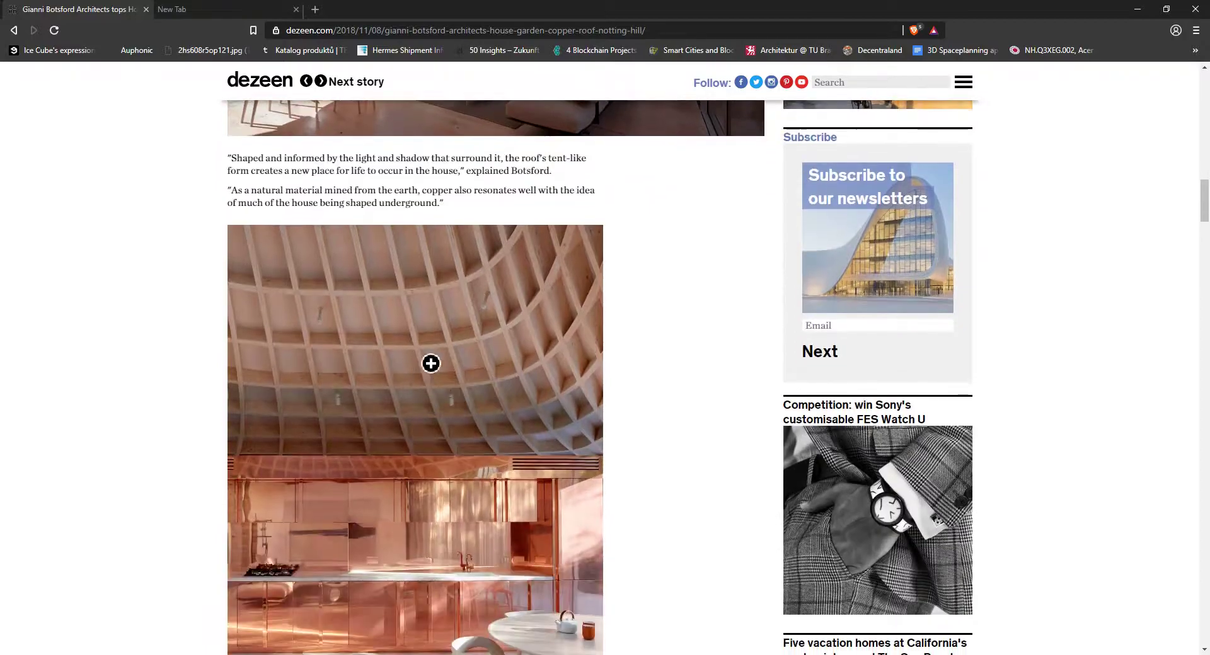
scroll(428, 281, up, 6)
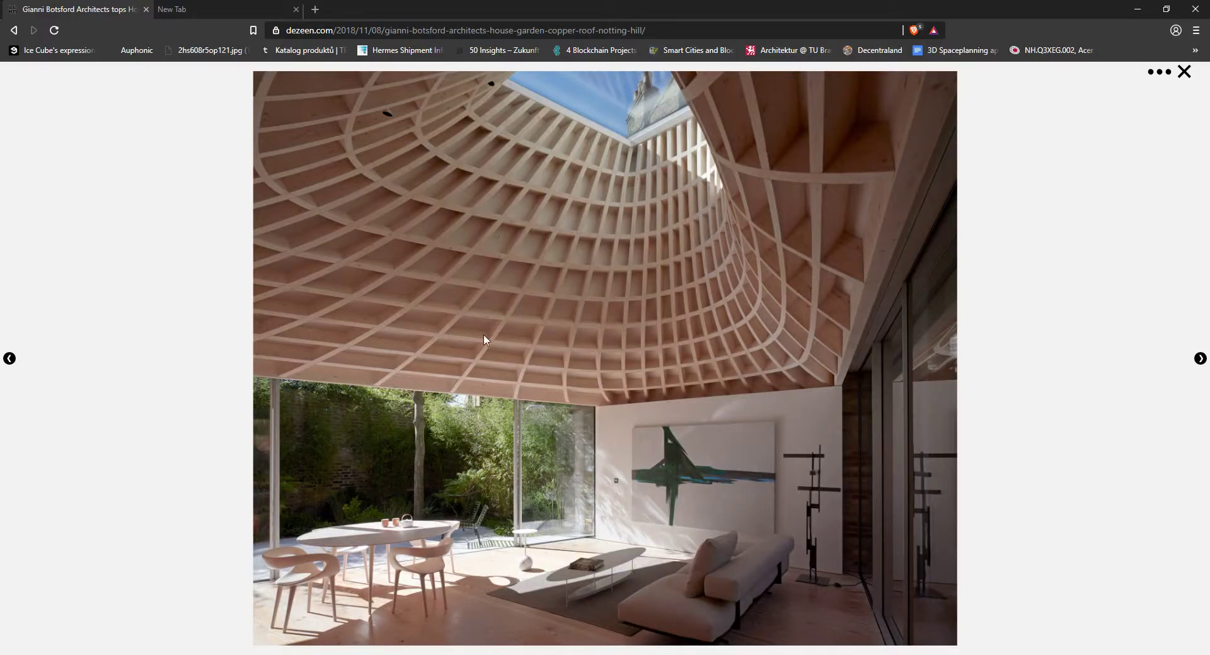
mouse_move(355, 654)
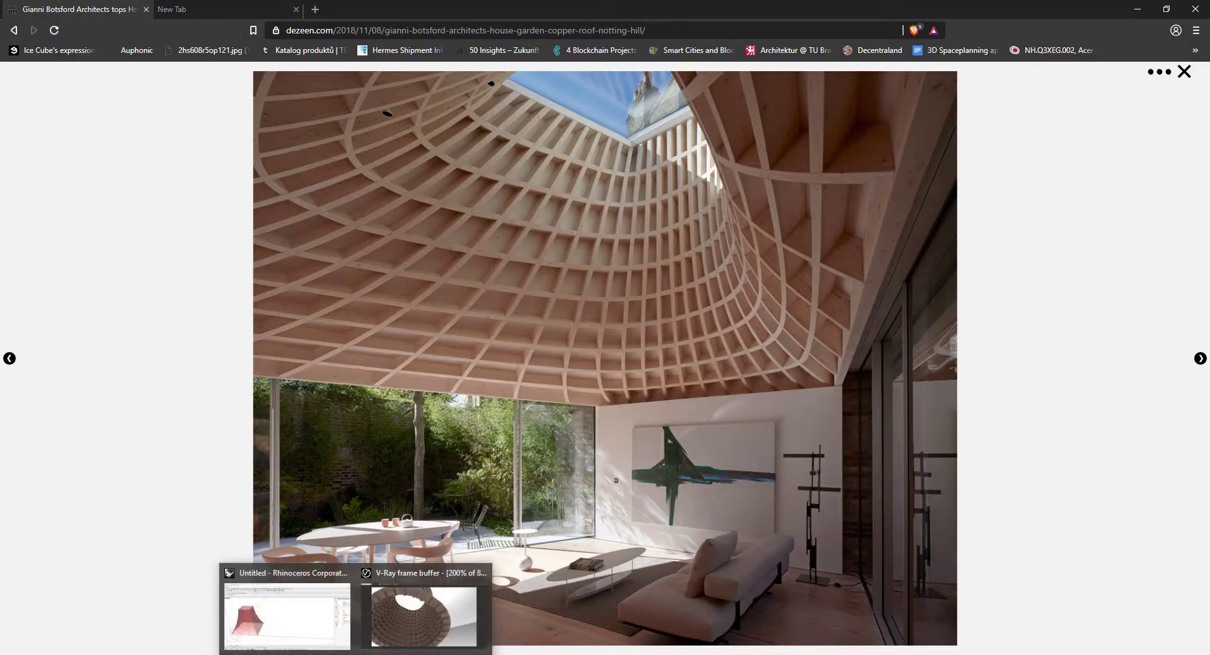
click(287, 614)
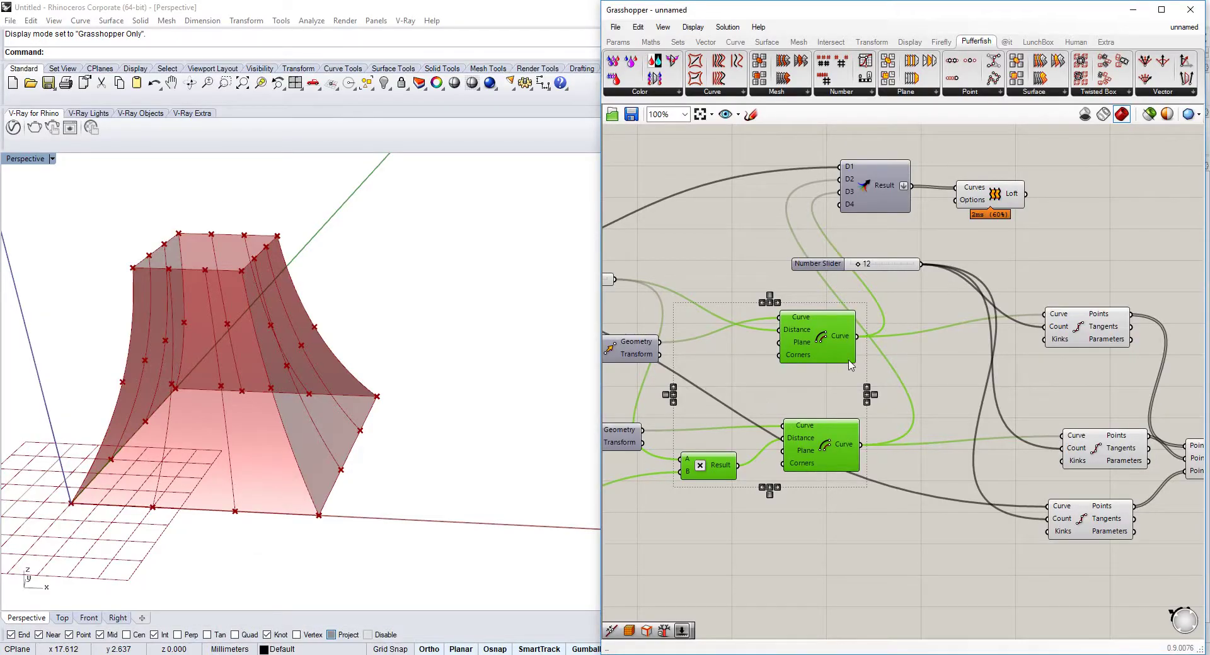
- Add a curve Offset Loose component and connect the three-point arcs to its Curve input
scroll(993, 359, down, 2)
right_drag(993, 360, 905, 366)
scroll(950, 341, up, 2)
right_drag(1048, 356, 938, 337)
double_click(1024, 343)
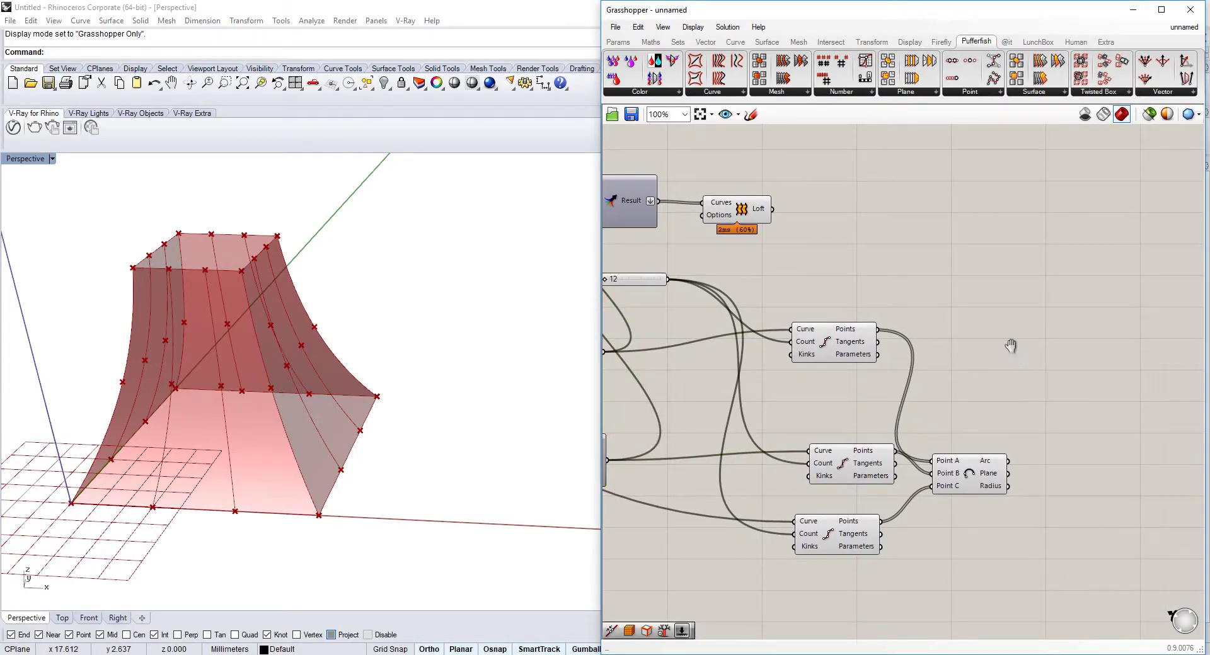
right_drag(1010, 342, 956, 307)
double_click(966, 320)
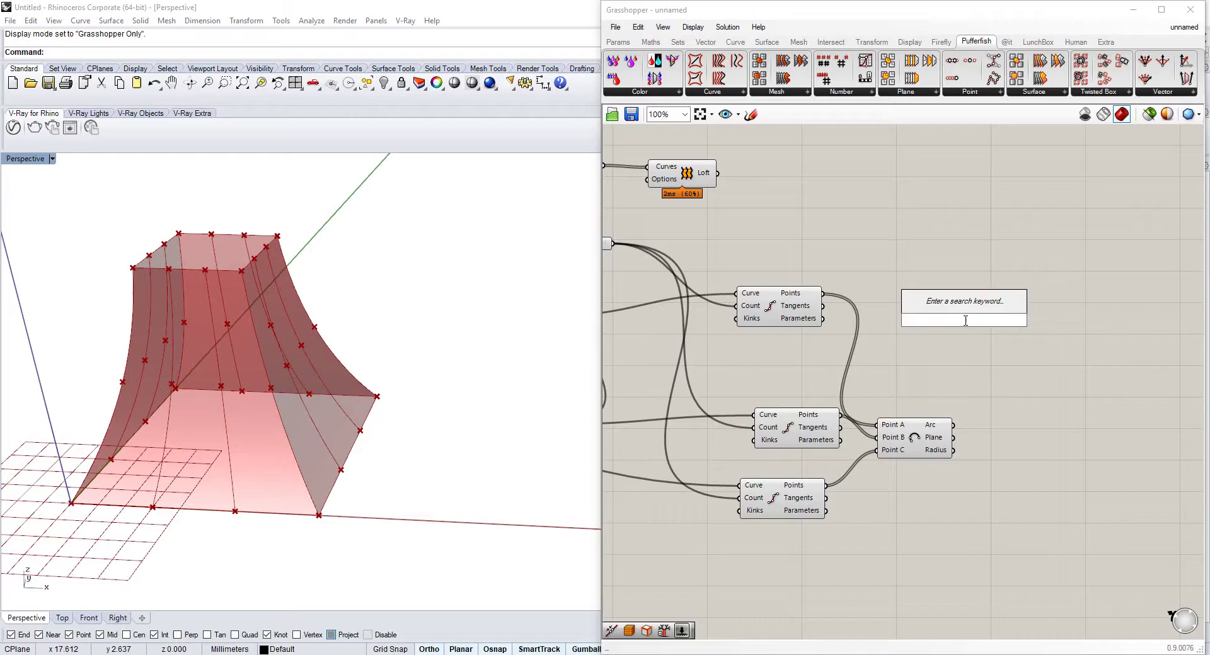
text(loose)
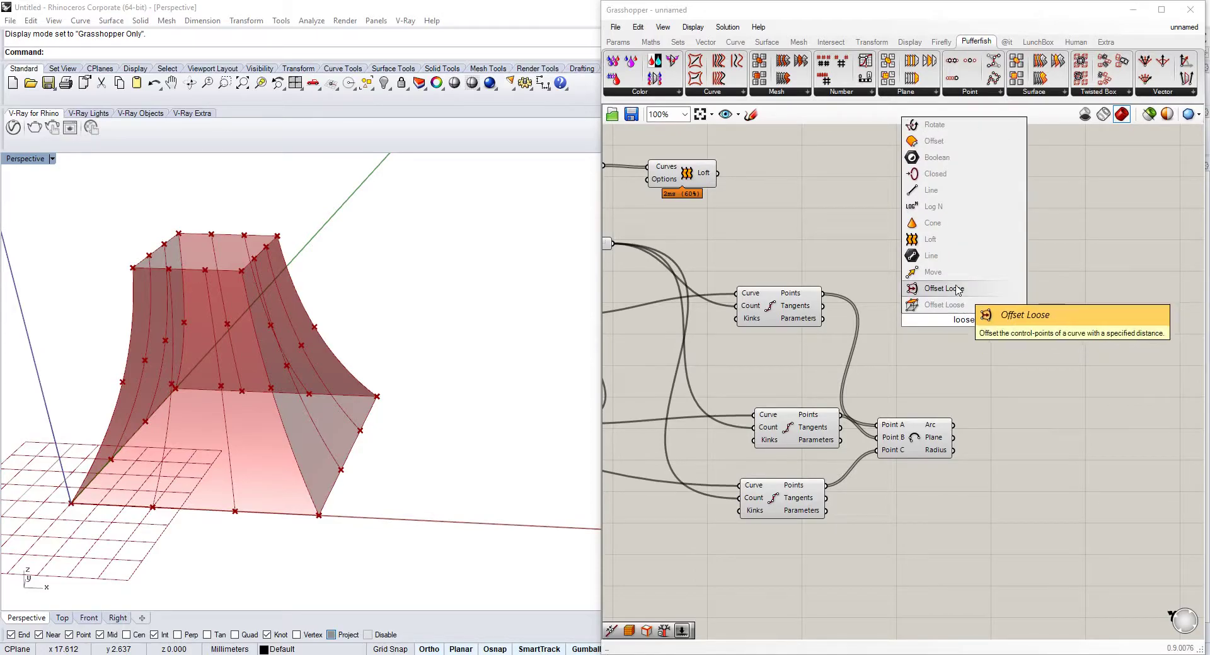
click(957, 290)
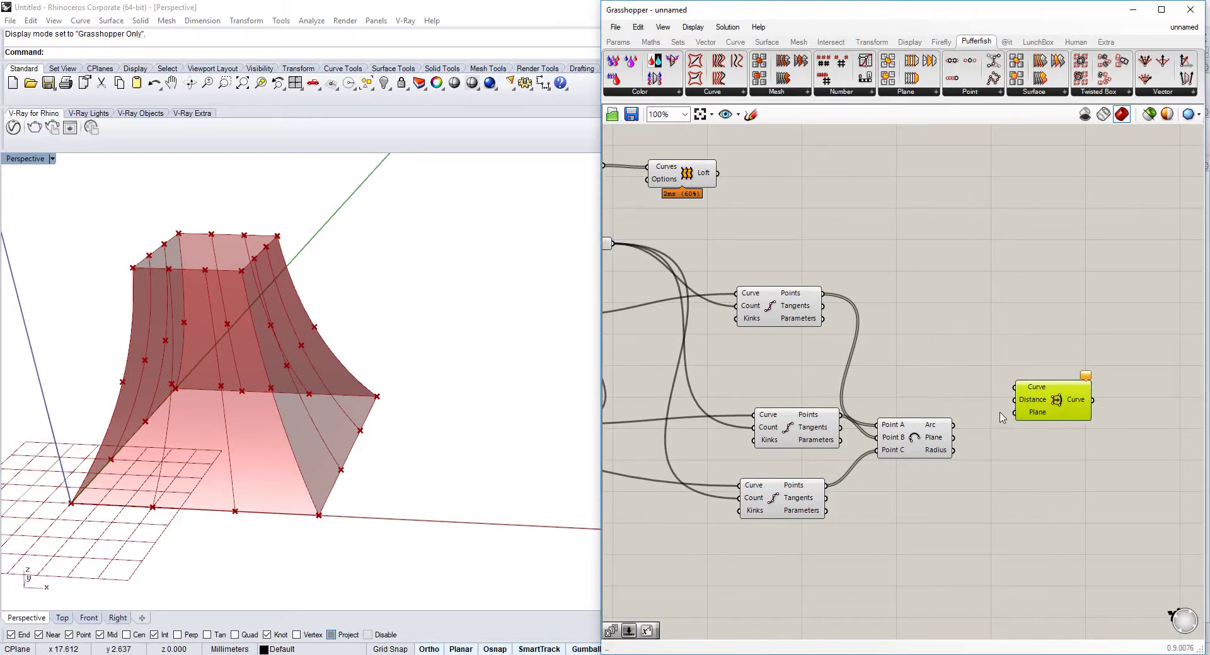
drag(1010, 392, 1015, 386)
- Turn off the preview of the three Divide Curve components
drag(829, 255, 702, 540)
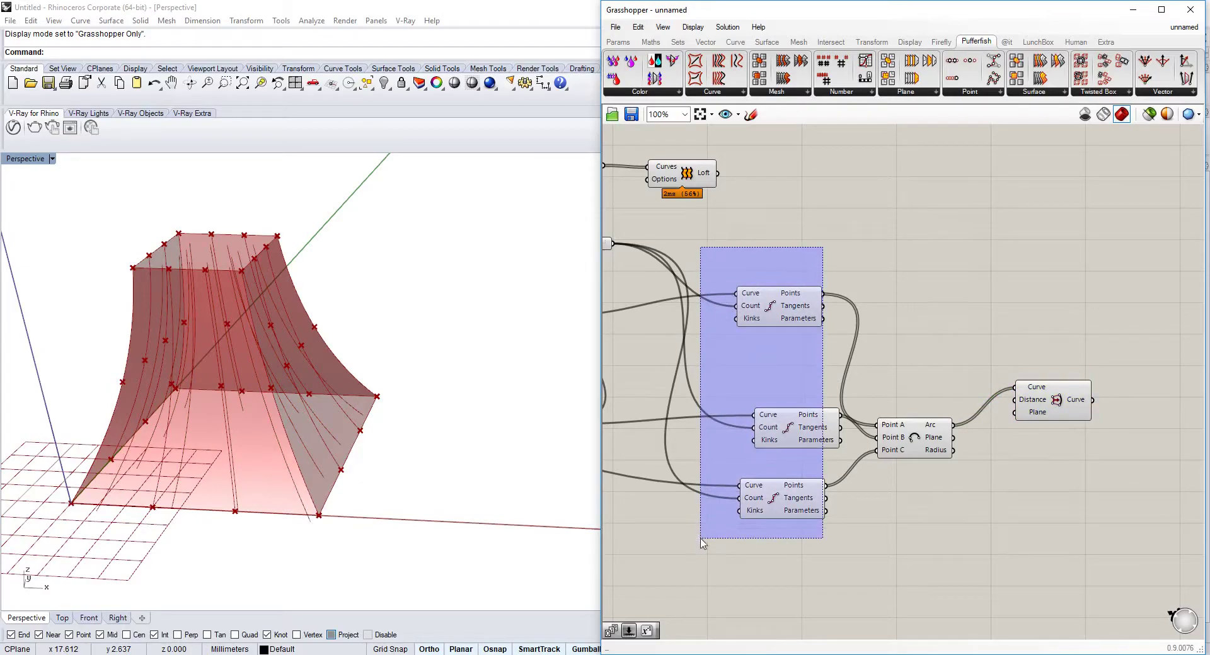
middle_click(770, 430)
click(813, 386)
- Duplicate the 0.7 offset factor slider for controlling the arc offset
right_drag(381, 315, 417, 403)
right_drag(1015, 415, 997, 350)
drag(1048, 354, 1060, 387)
double_click(940, 472)
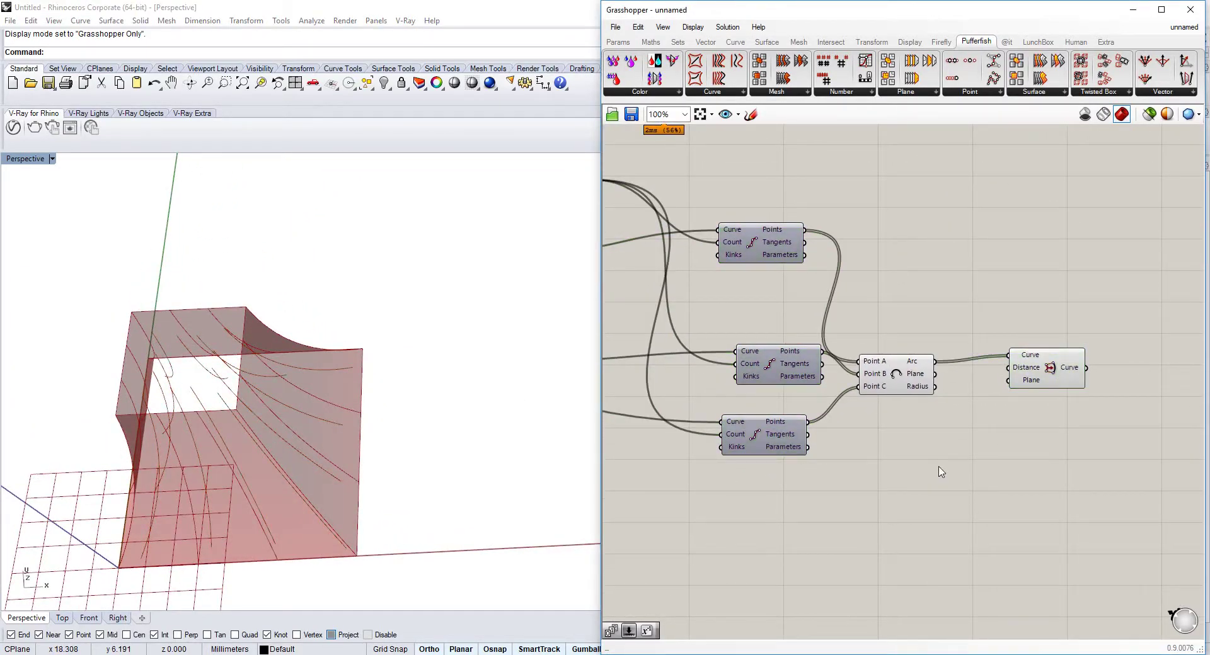
click(778, 464)
scroll(964, 434, down, 6)
scroll(810, 437, up, 5)
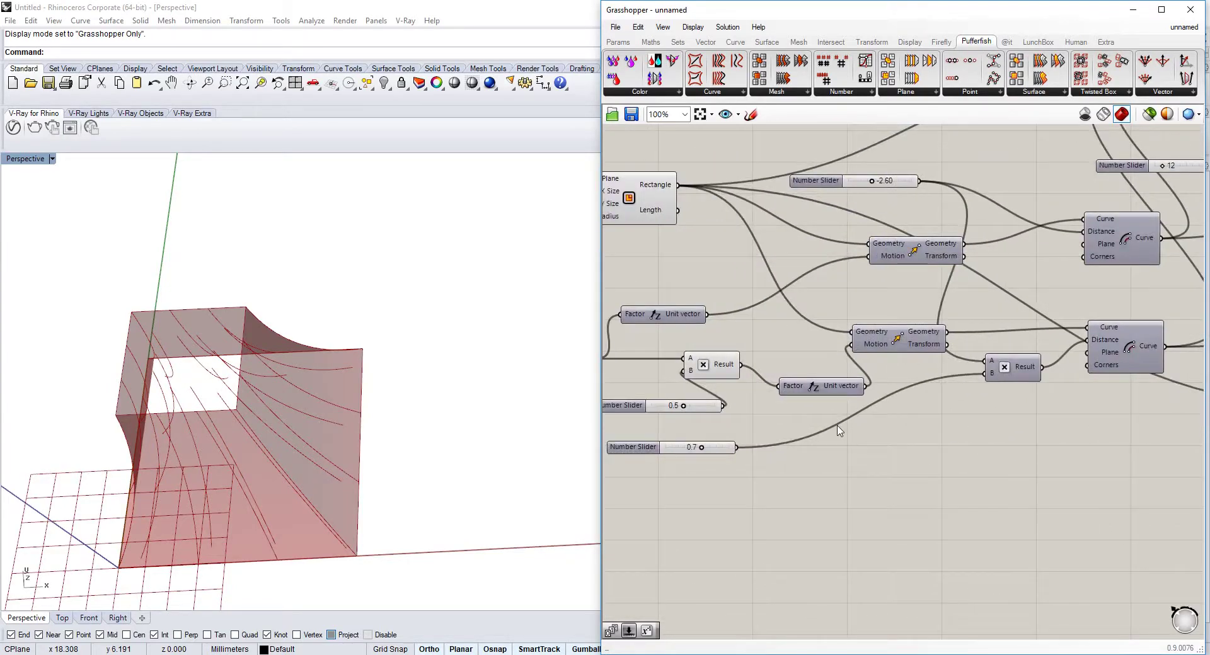
click(713, 448)
key(ctrl+c)
key(ctrl+v)
- Connect the copied slider to the Offset Loose Distance input and set it to 0.5
scroll(716, 450, down, 5)
scroll(1072, 435, up, 5)
drag(720, 453, 941, 416)
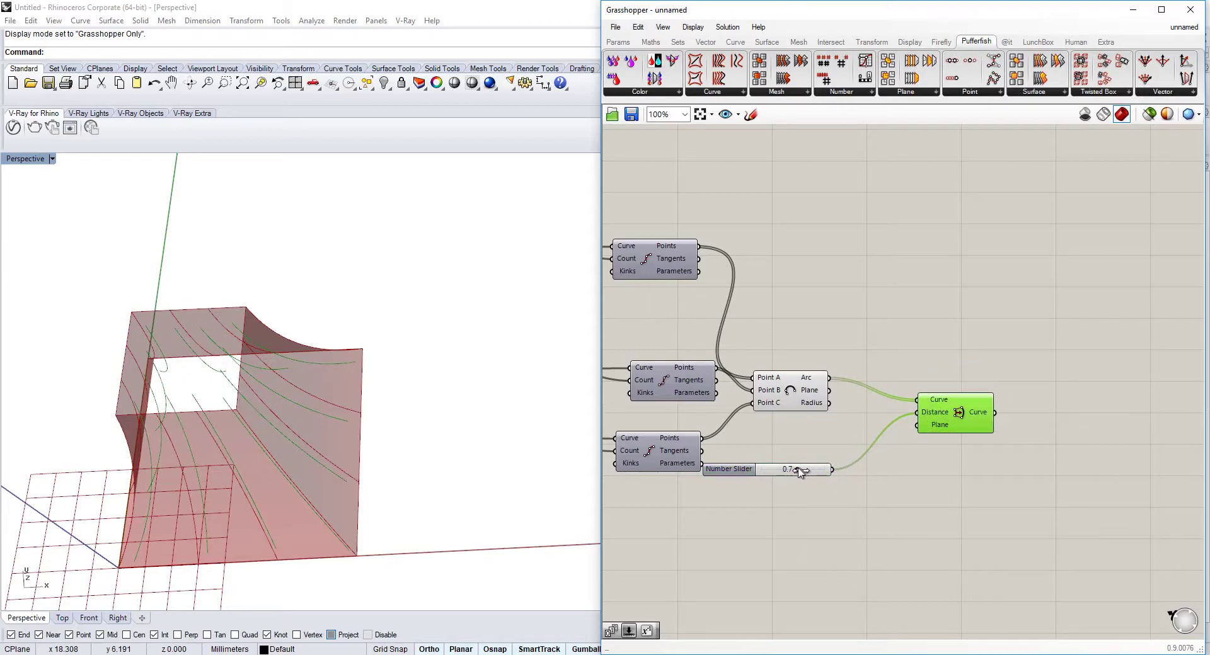
drag(799, 473, 792, 470)
- Add a Ruled Surface component with the arcs as Curve A and the loose offset curves as Curve B
click(793, 391)
right_drag(803, 391, 817, 364)
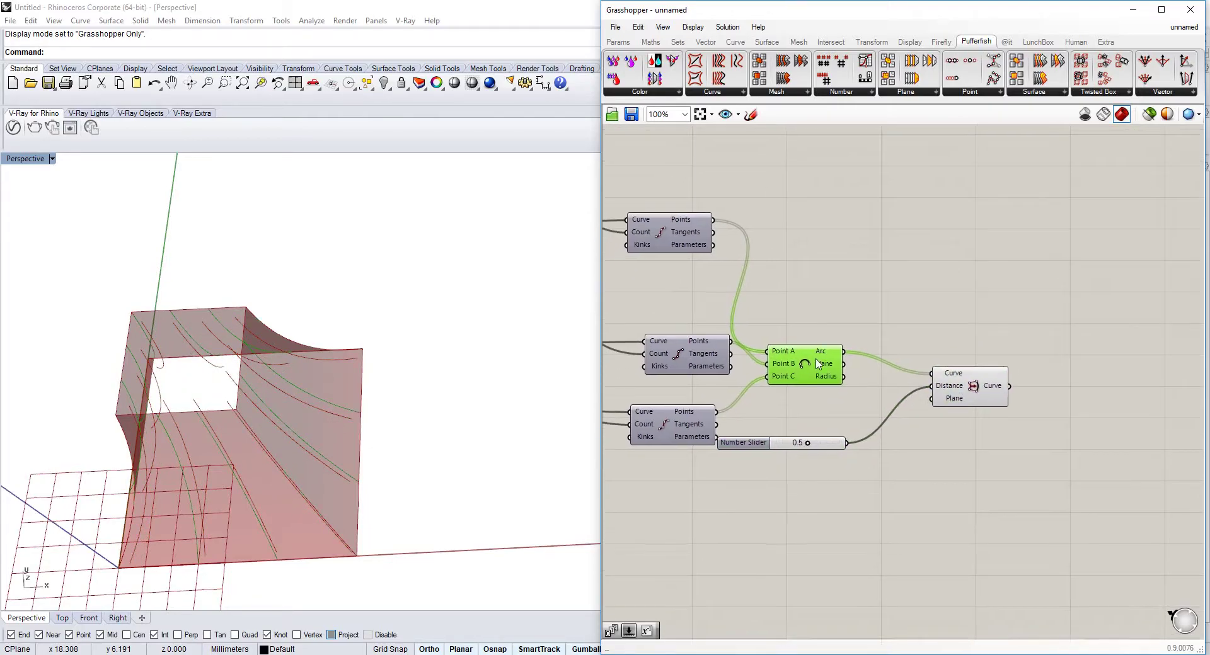
right_drag(320, 432, 373, 404)
drag(988, 392, 992, 413)
right_drag(1092, 399, 1022, 378)
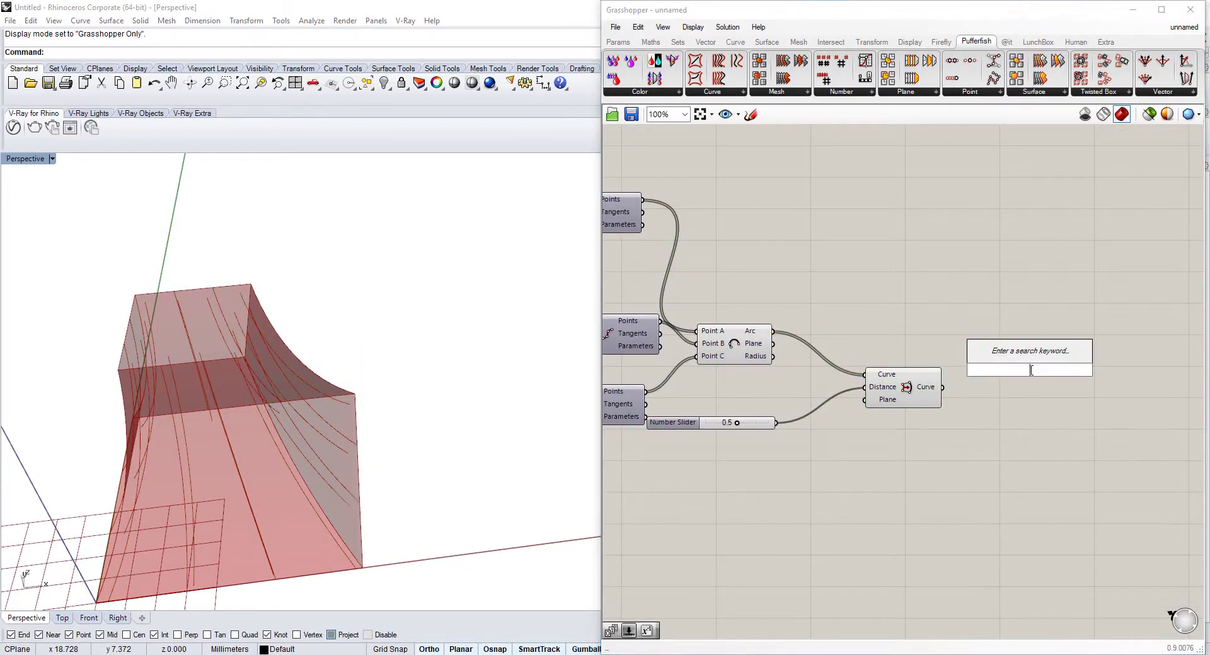
text(ruled)
key(Return)
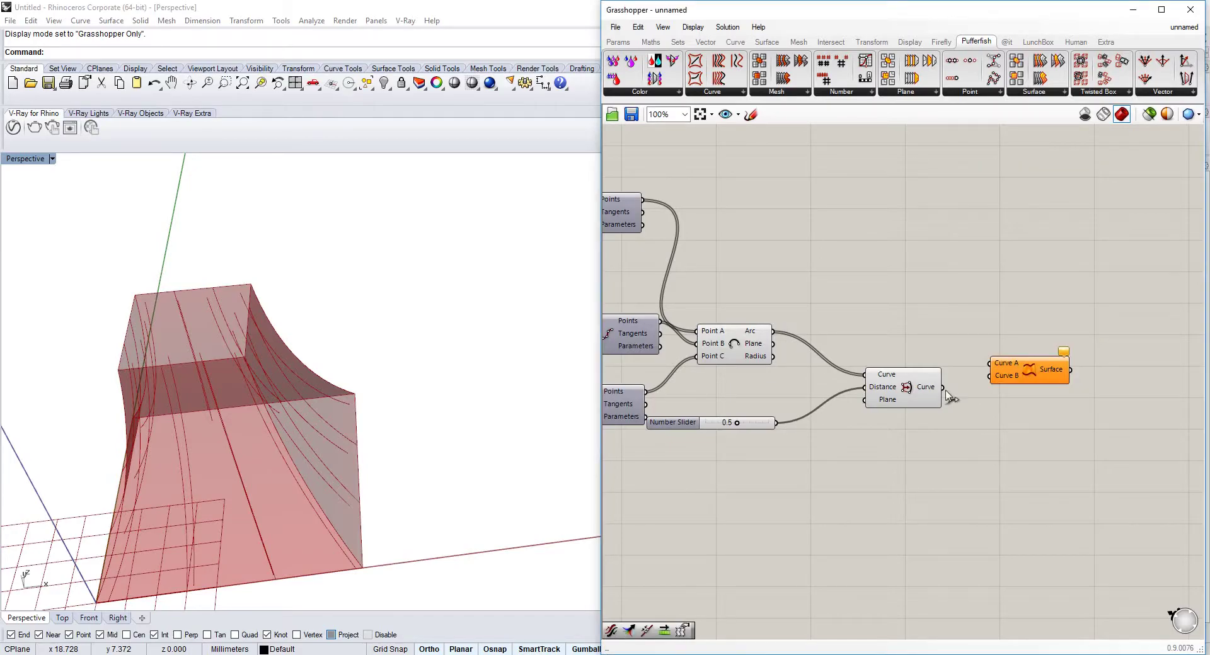
drag(989, 363, 773, 331)
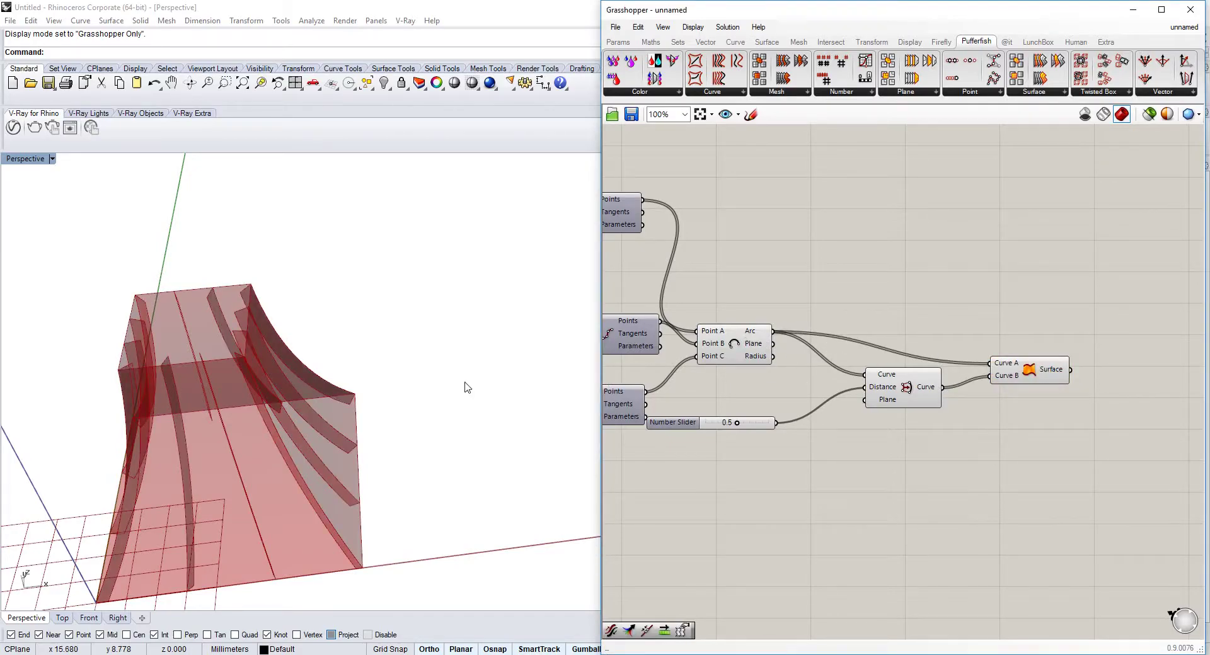
- Set the rib offset distance slider to 0.9
right_drag(468, 388, 591, 424)
scroll(699, 426, up, 3)
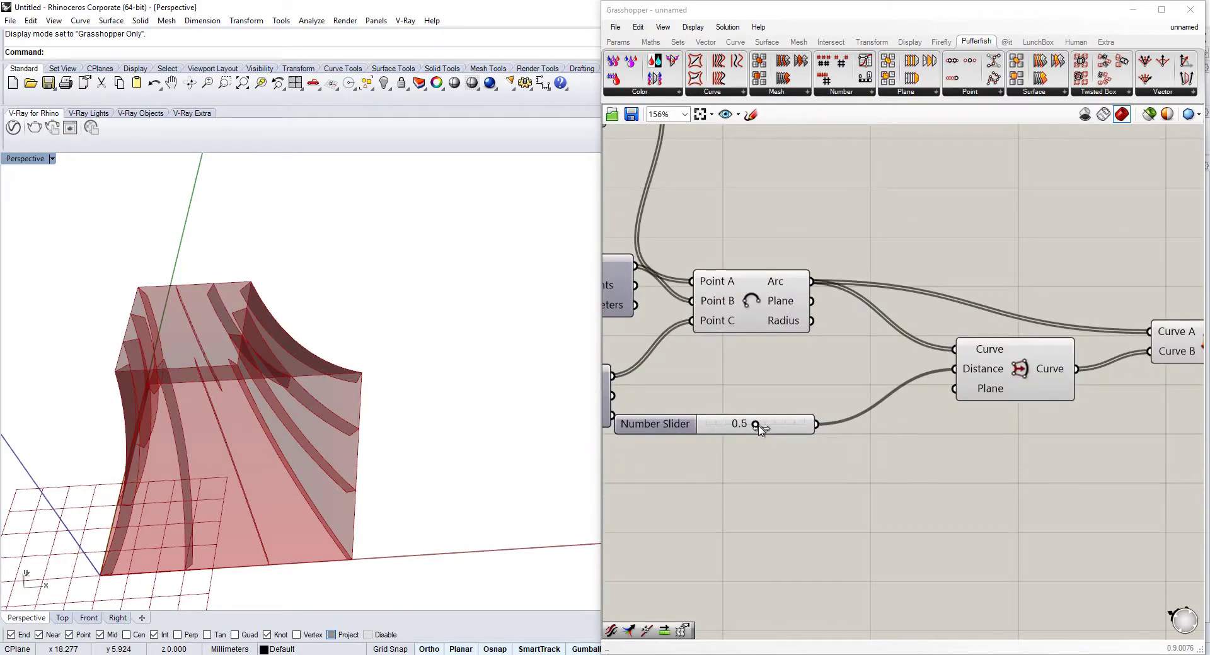
drag(755, 425, 768, 426)
- Set the curve division count to 18 and move its slider below the Offset Curve components
scroll(768, 426, down, 3)
right_drag(631, 227, 963, 304)
scroll(838, 347, up, 1)
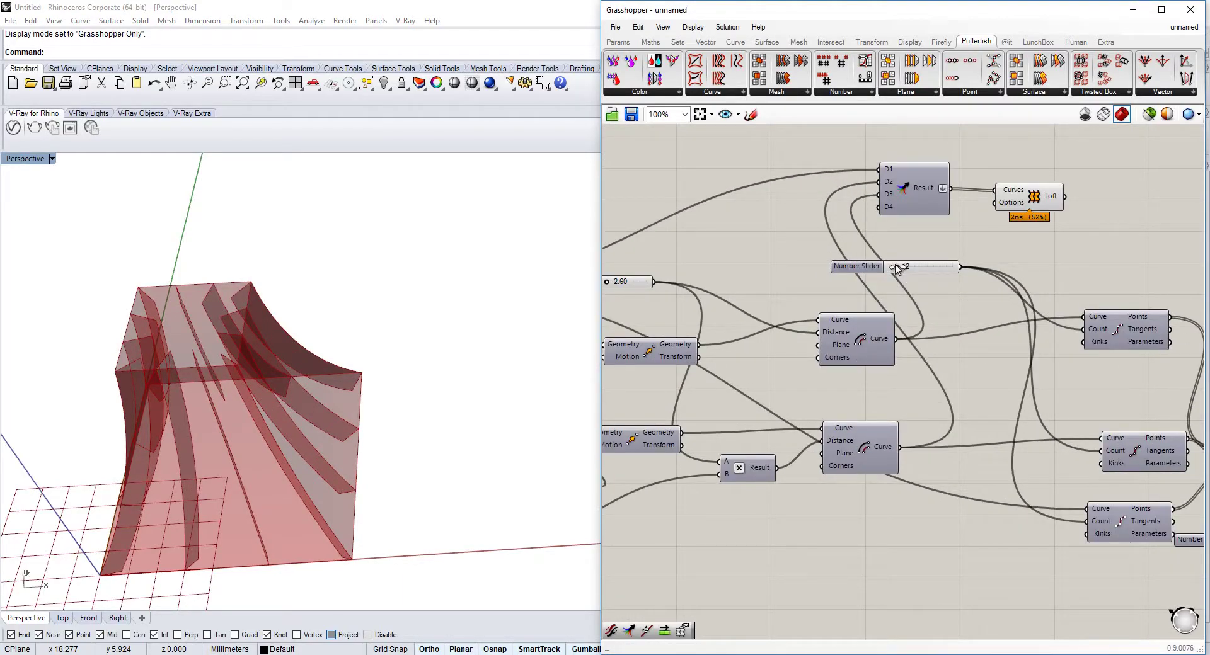
mouse_move(897, 269)
mouse_down()
mouse_move(918, 267)
mouse_move(903, 267)
mouse_up()
right_drag(473, 351, 477, 369)
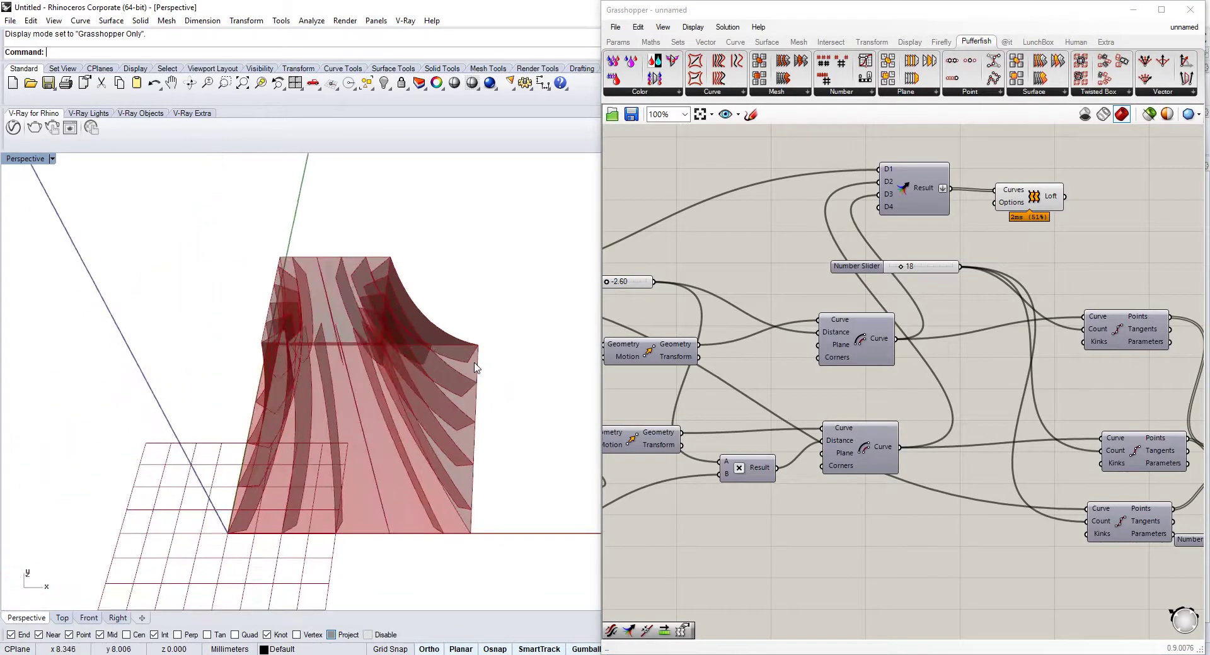
drag(922, 266, 912, 584)
right_drag(1002, 490, 685, 407)
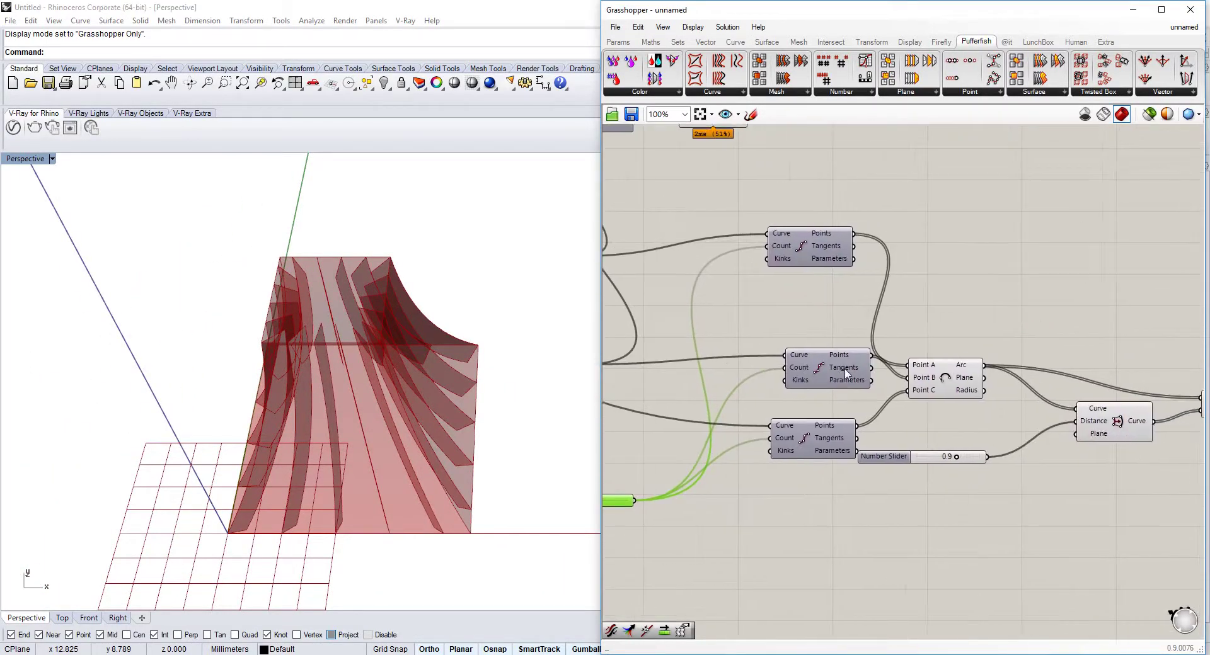
right_drag(939, 355, 795, 329)
scroll(795, 334, up, 3)
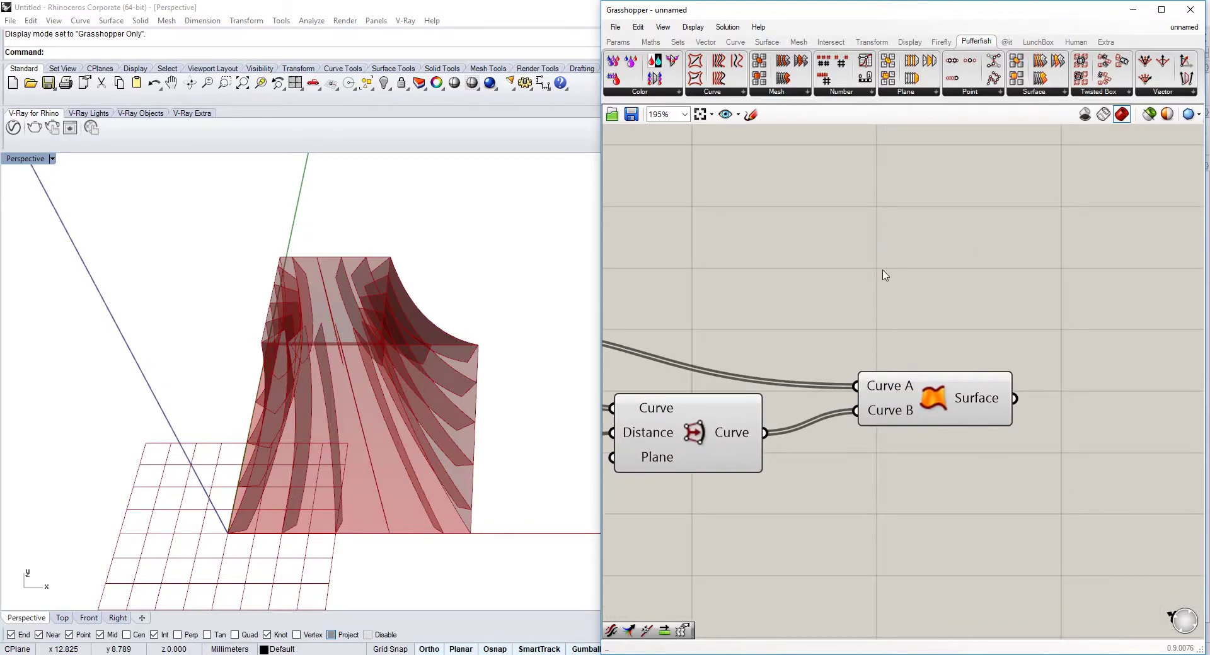
- Add the Pufferfish Offset Surface component beside the ruled surface and feed the ruled surfaces into its Surface input
click(1041, 92)
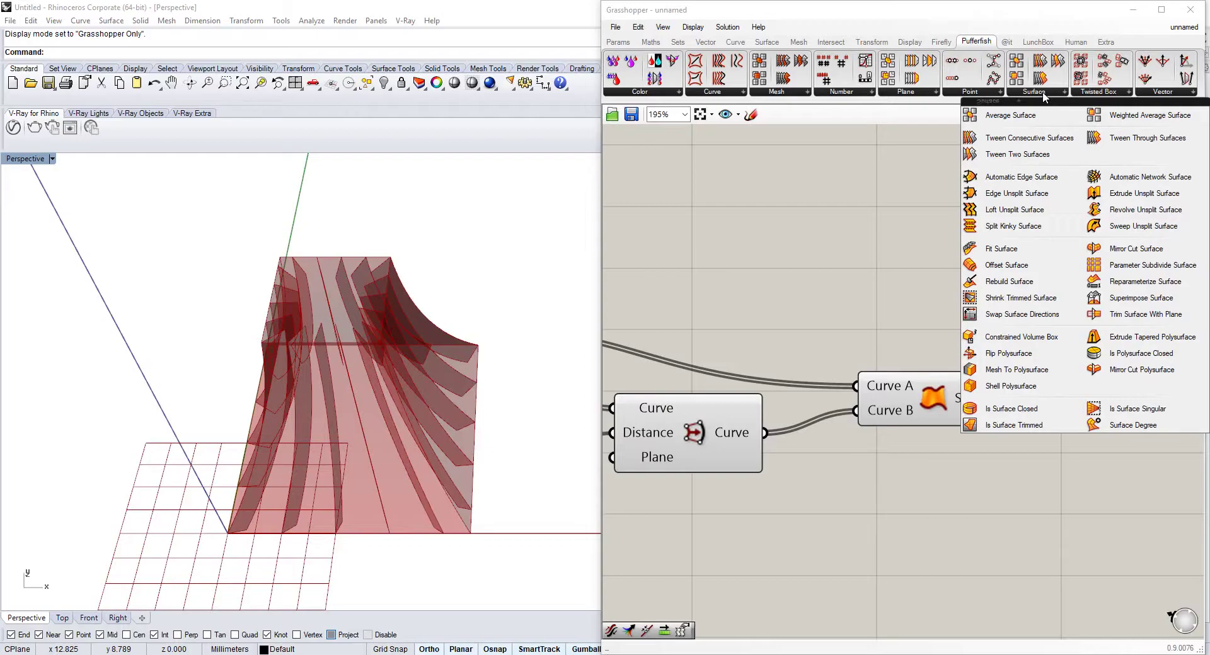
click(1058, 654)
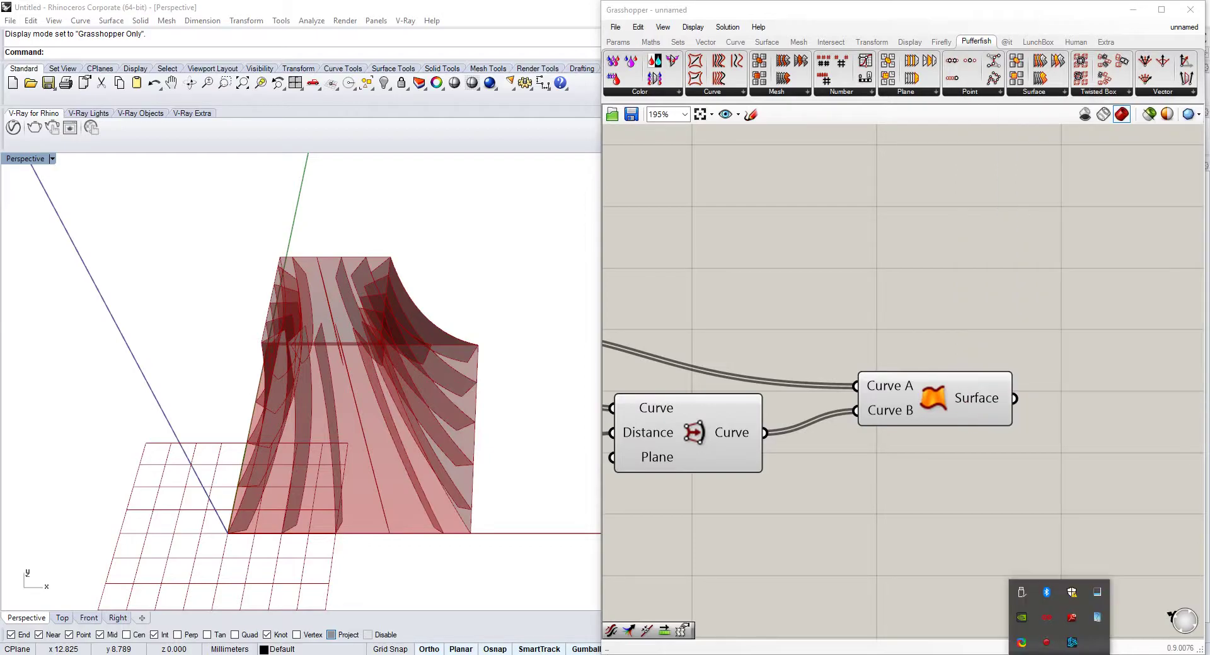
click(1059, 654)
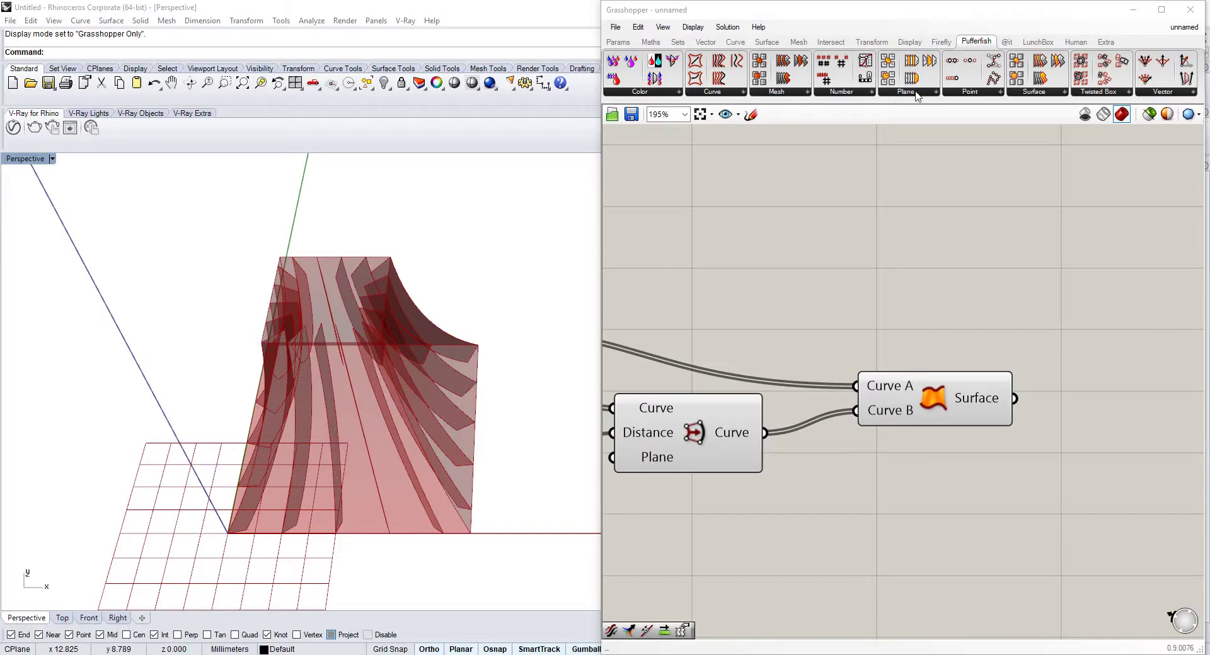
click(1030, 93)
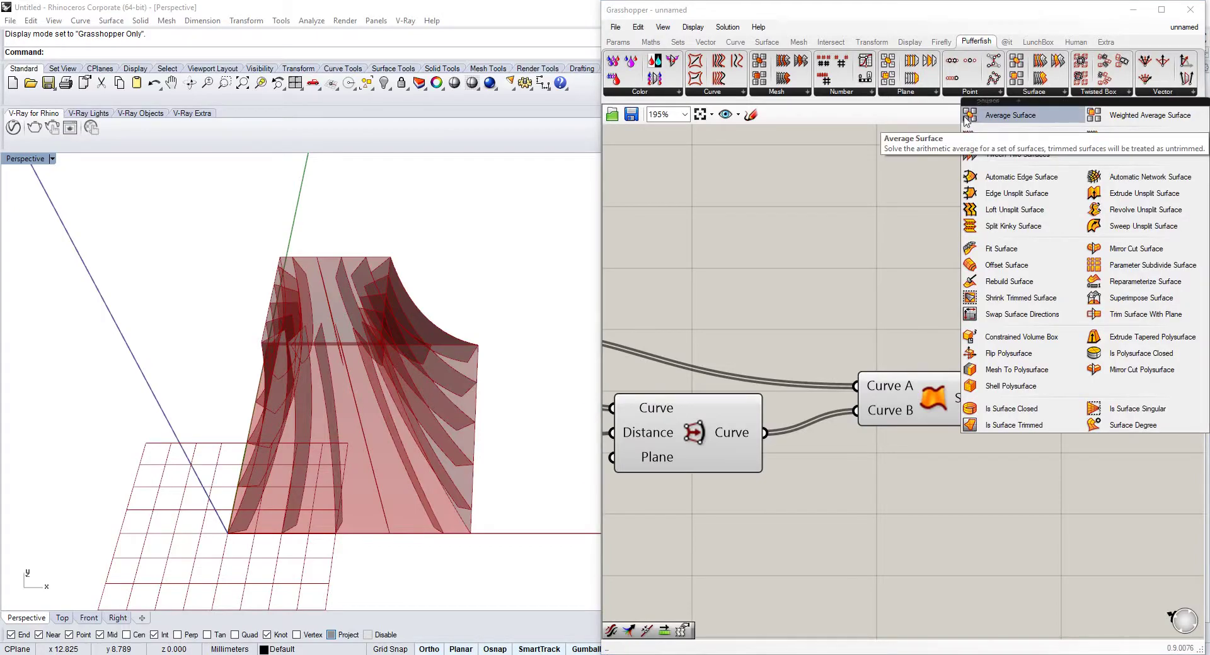
click(1007, 265)
right_drag(1054, 258, 980, 207)
drag(1019, 236, 1127, 347)
right_drag(1039, 357, 974, 342)
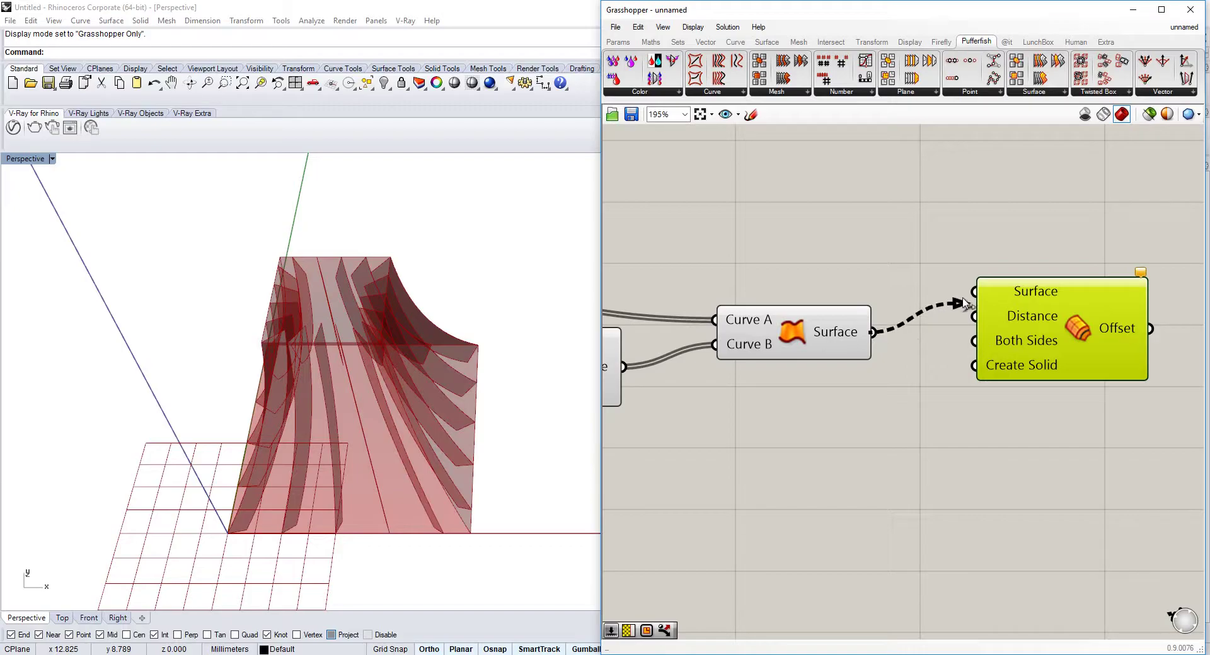
drag(964, 304, 1001, 333)
- Add a number slider of 1.000 with three decimal digits and connect it to the Offset Surface's Distance input
right_drag(876, 395, 906, 347)
double_click(795, 394)
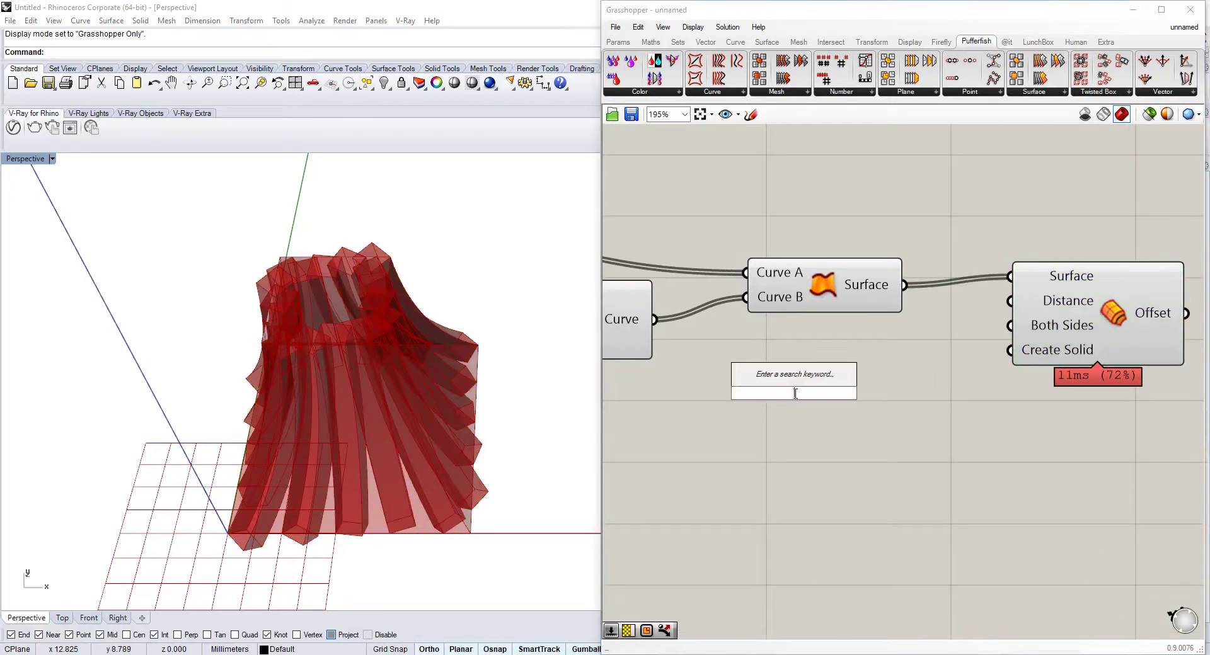
text(1)
key(Return)
double_click(774, 392)
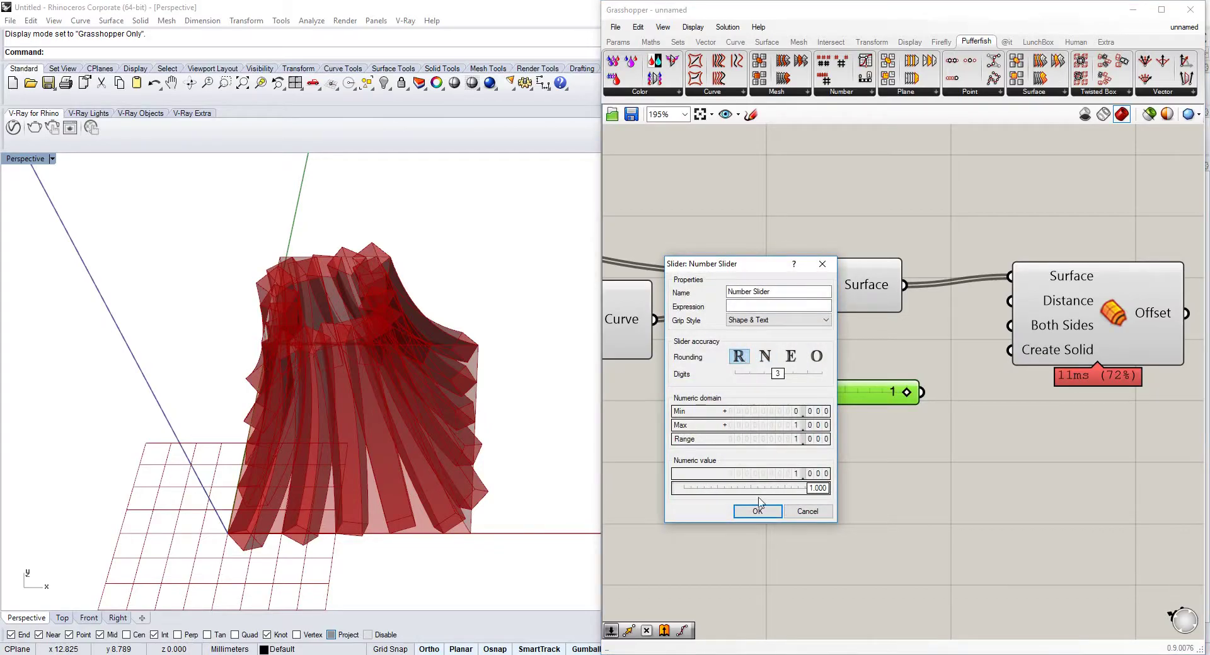
click(759, 510)
drag(907, 392, 1009, 301)
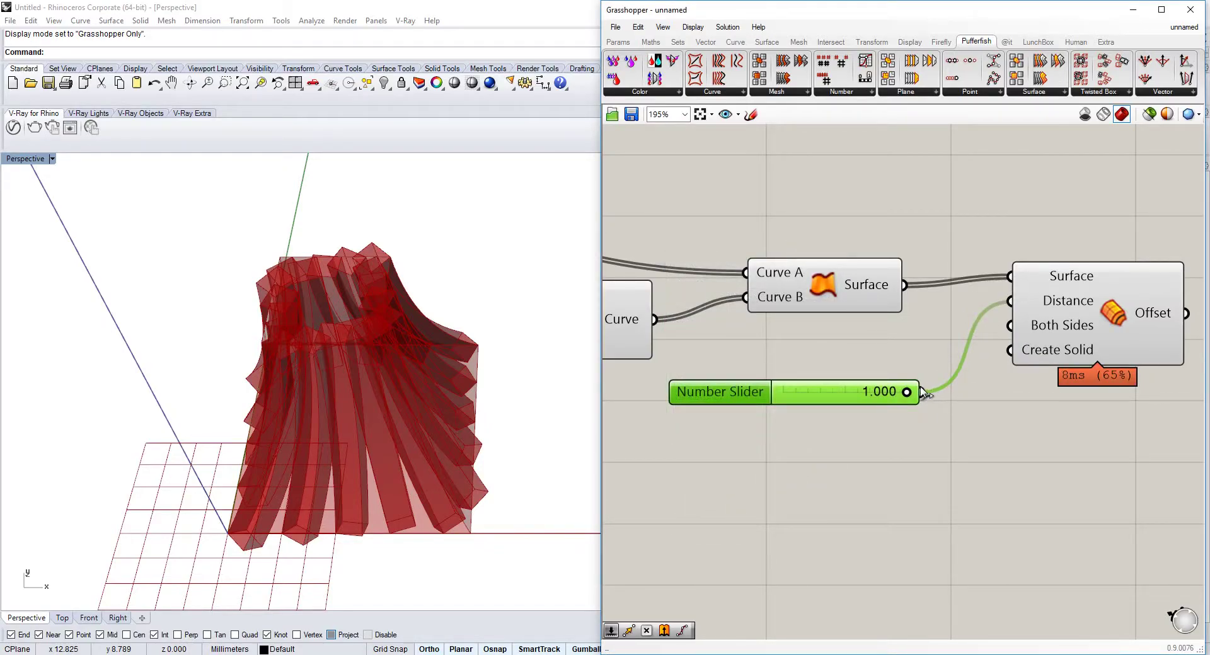
- Thin the ribs by setting the surface offset distance slider to 0.144
drag(907, 392, 811, 397)
right_drag(516, 384, 479, 379)
scroll(413, 335, up, 3)
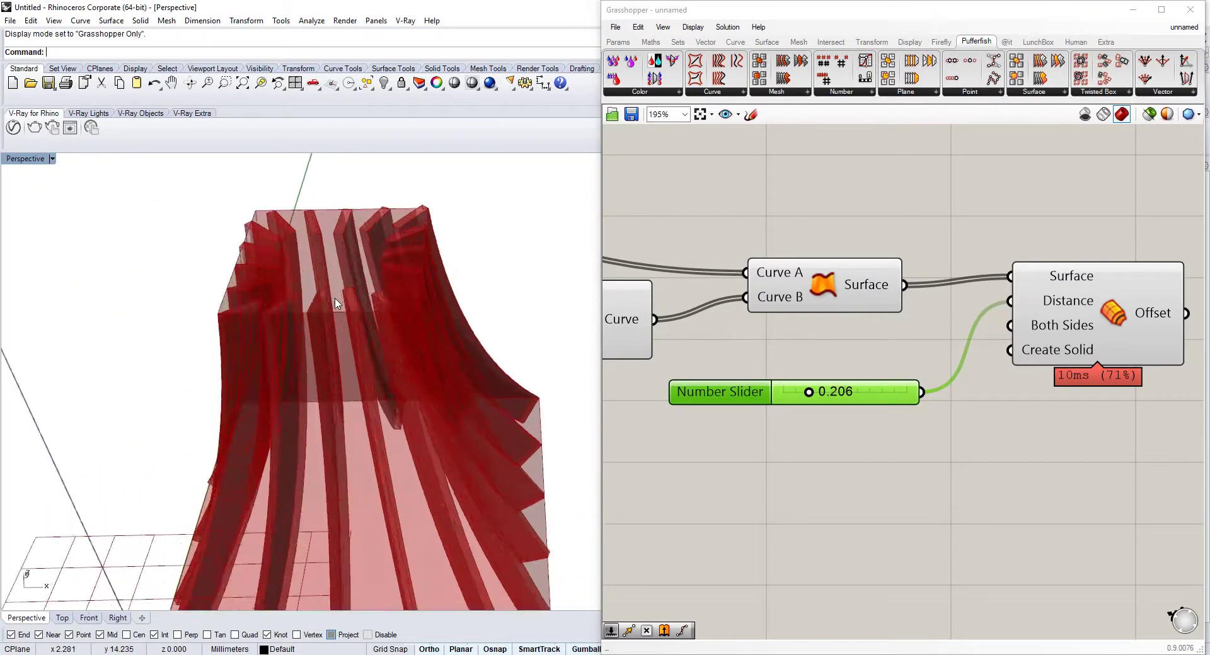
right_drag(413, 335, 441, 378)
scroll(853, 410, up, 3)
drag(784, 384, 761, 354)
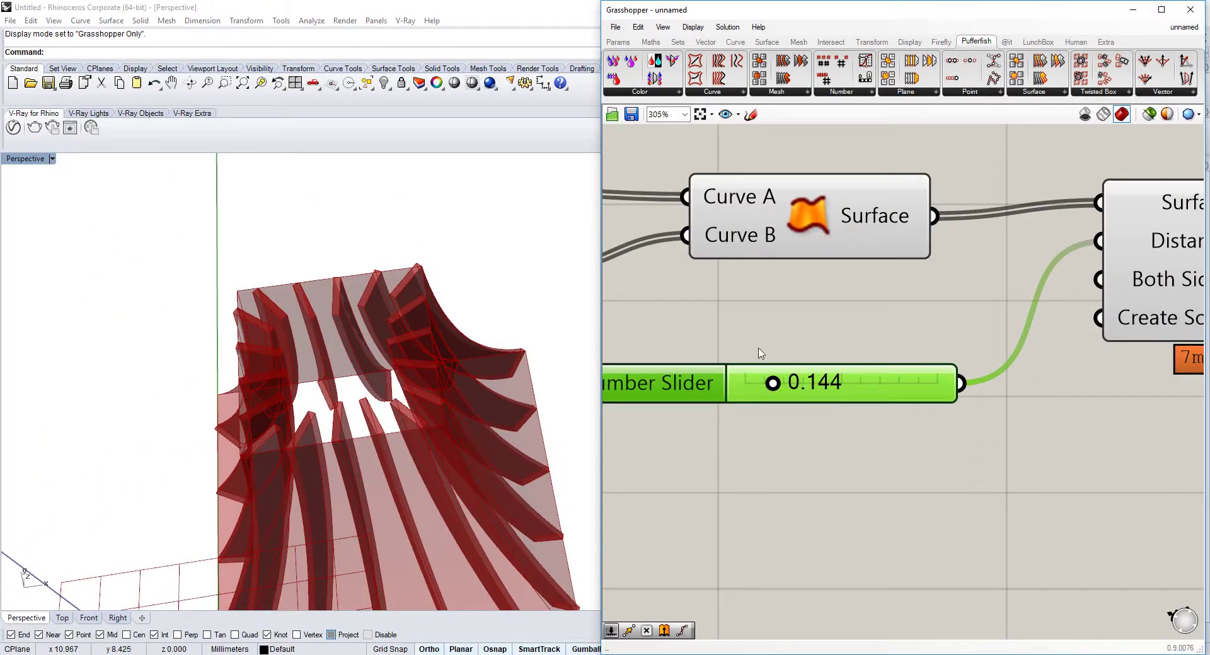
- Add a Divide Curve component above the arc component and connect the arcs to its Curve input
scroll(909, 290, down, 6)
right_drag(778, 309, 937, 327)
scroll(782, 259, up, 3)
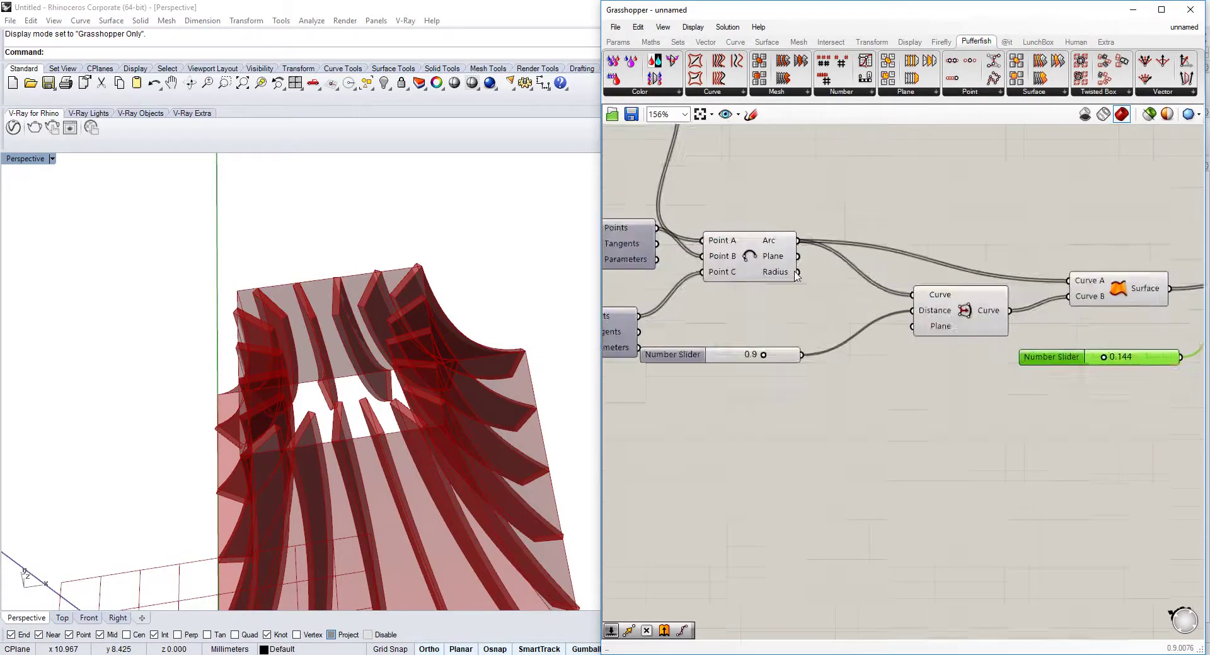
click(751, 263)
scroll(752, 262, down, 4)
scroll(950, 198, up, 3)
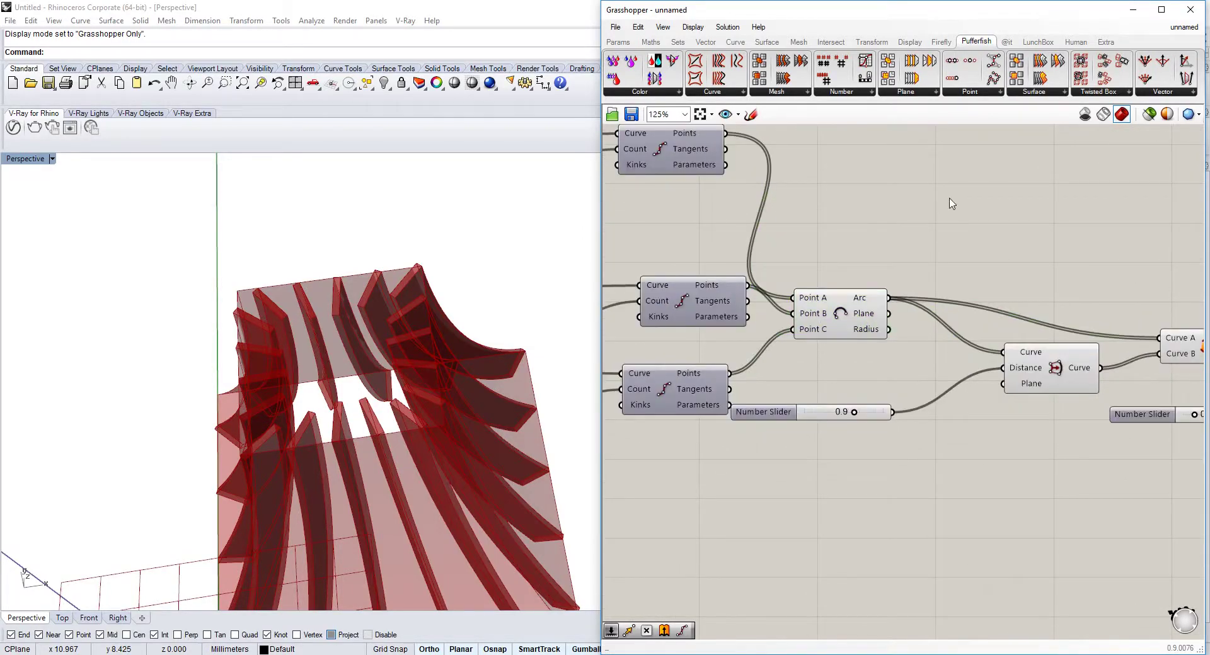
double_click(950, 198)
text(divi)
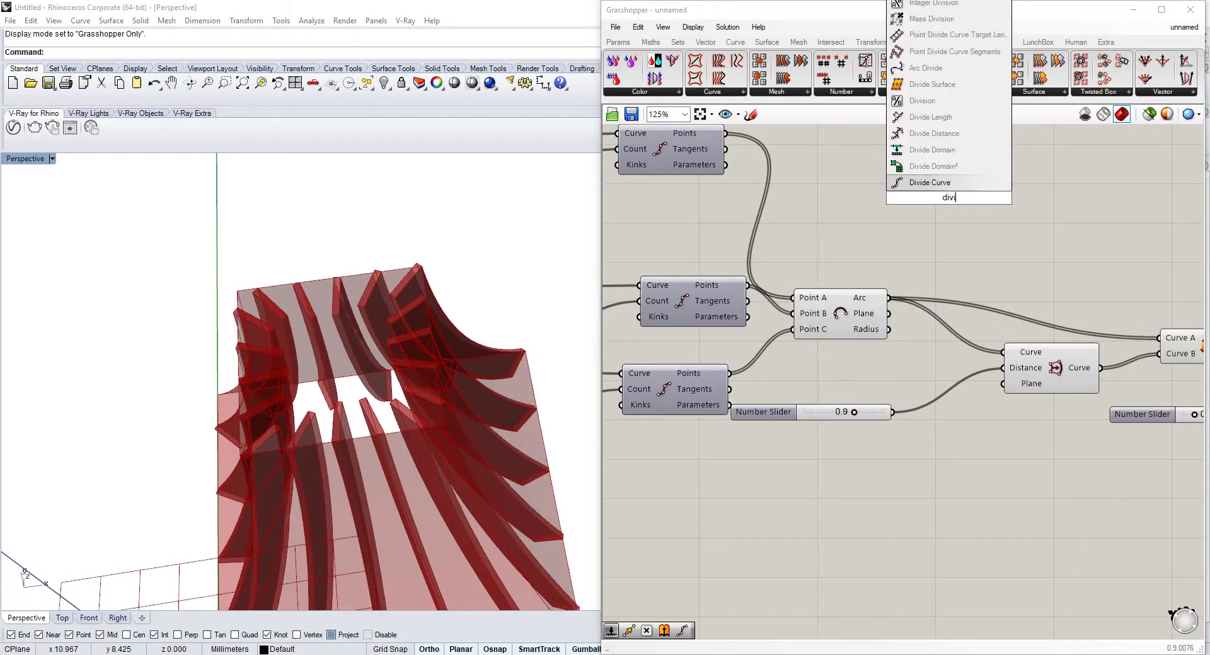
click(955, 182)
drag(889, 298, 896, 183)
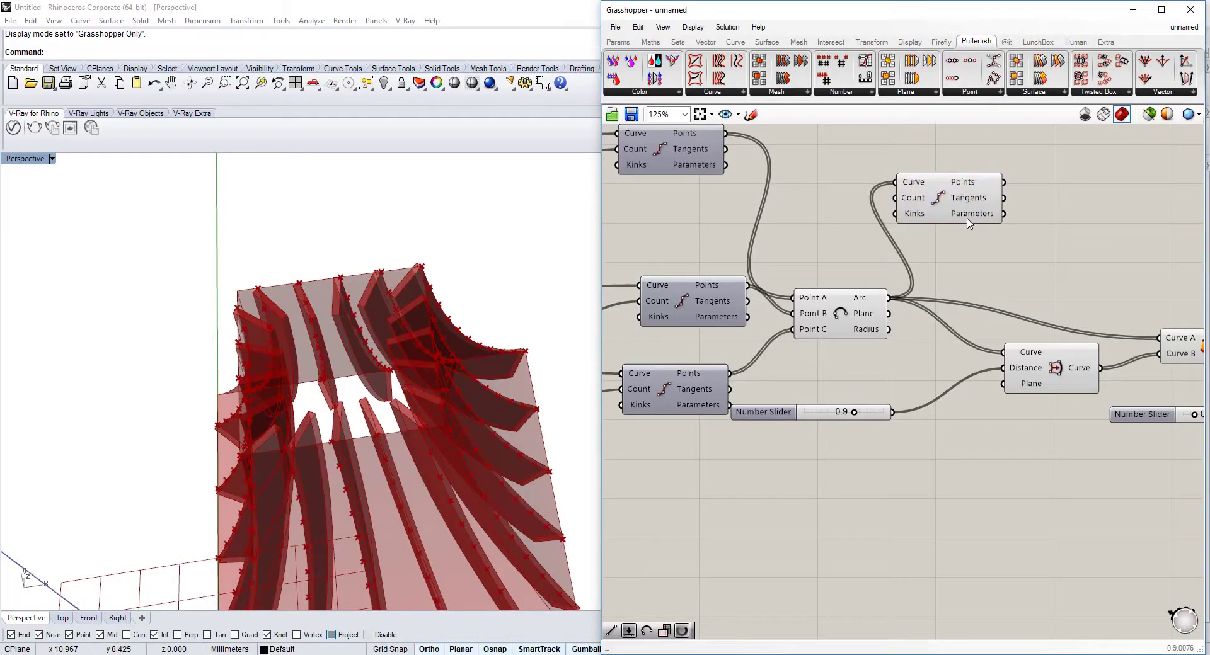
right_drag(971, 223, 905, 248)
drag(914, 240, 973, 224)
- Add a Flip Matrix component and connect the arc division points to its Data input
right_drag(1042, 207, 928, 245)
double_click(946, 239)
text(flip)
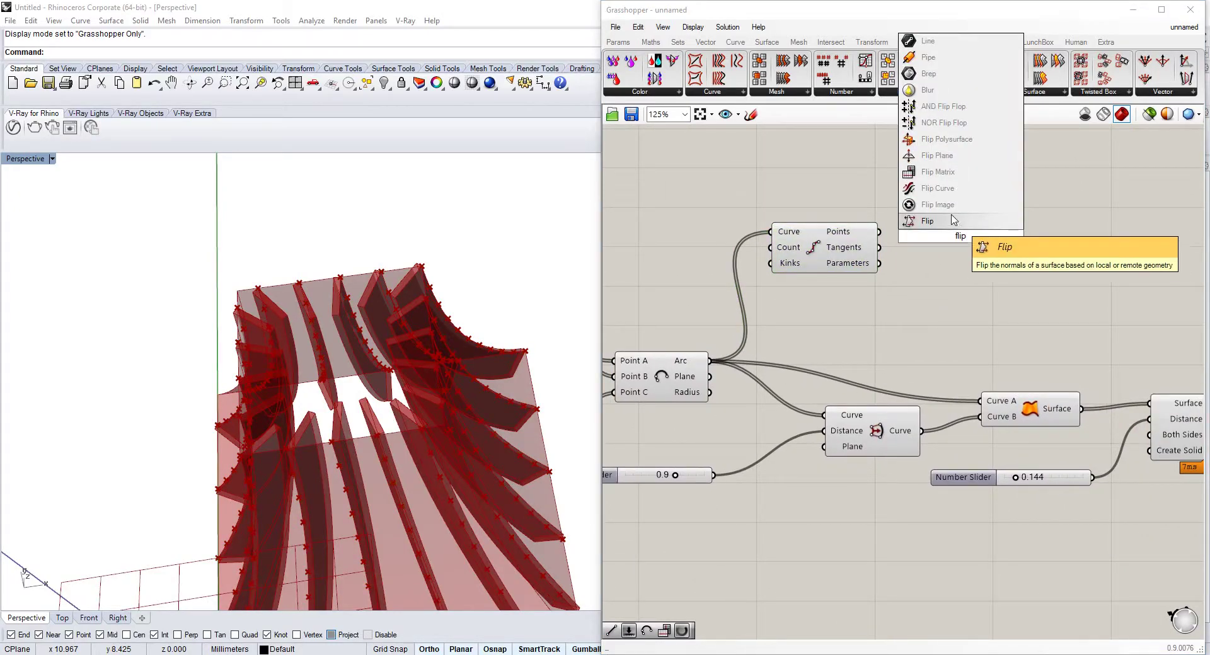
click(945, 172)
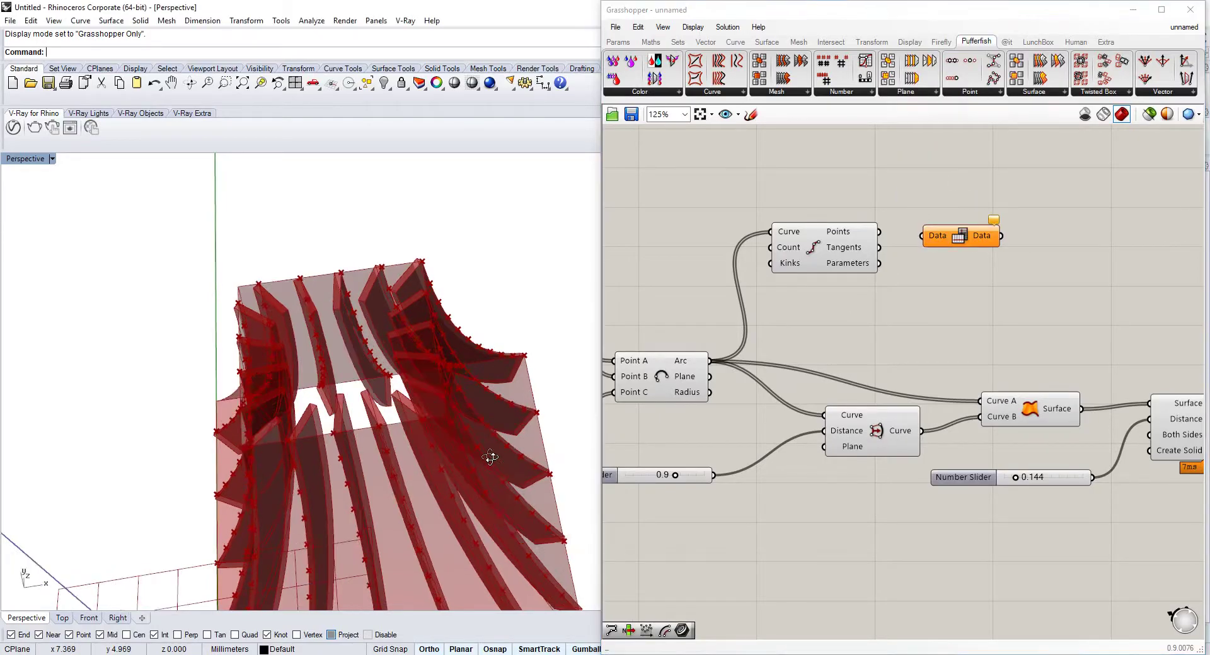
right_drag(489, 457, 473, 294)
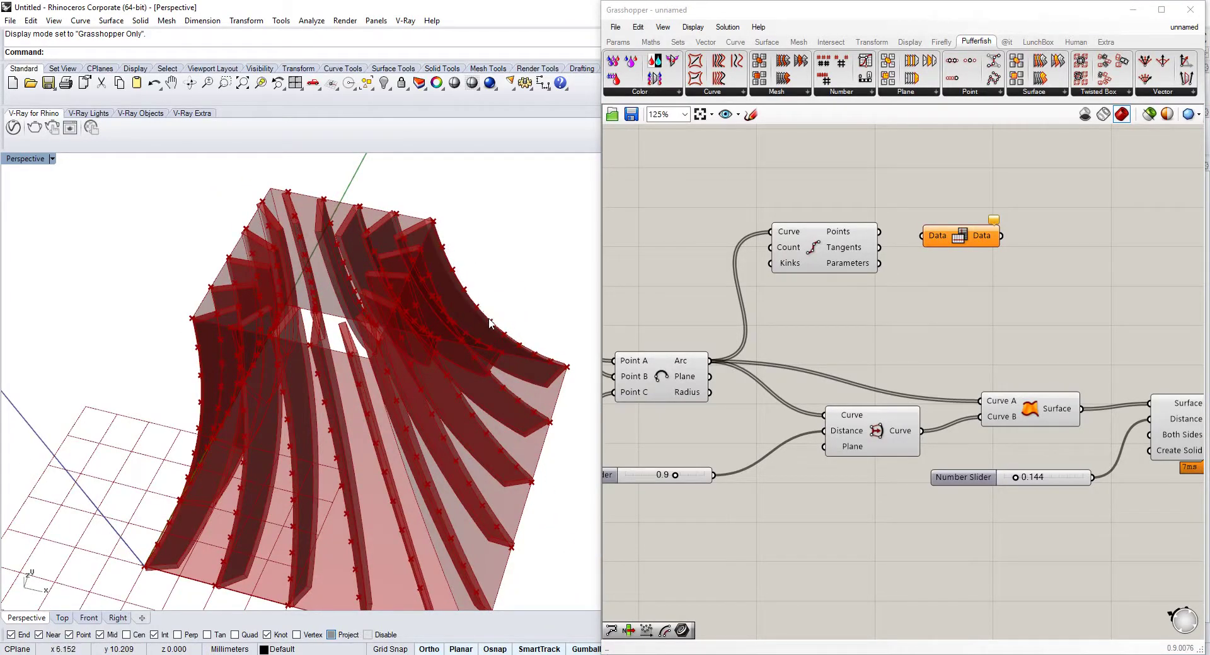
right_drag(523, 501, 533, 468)
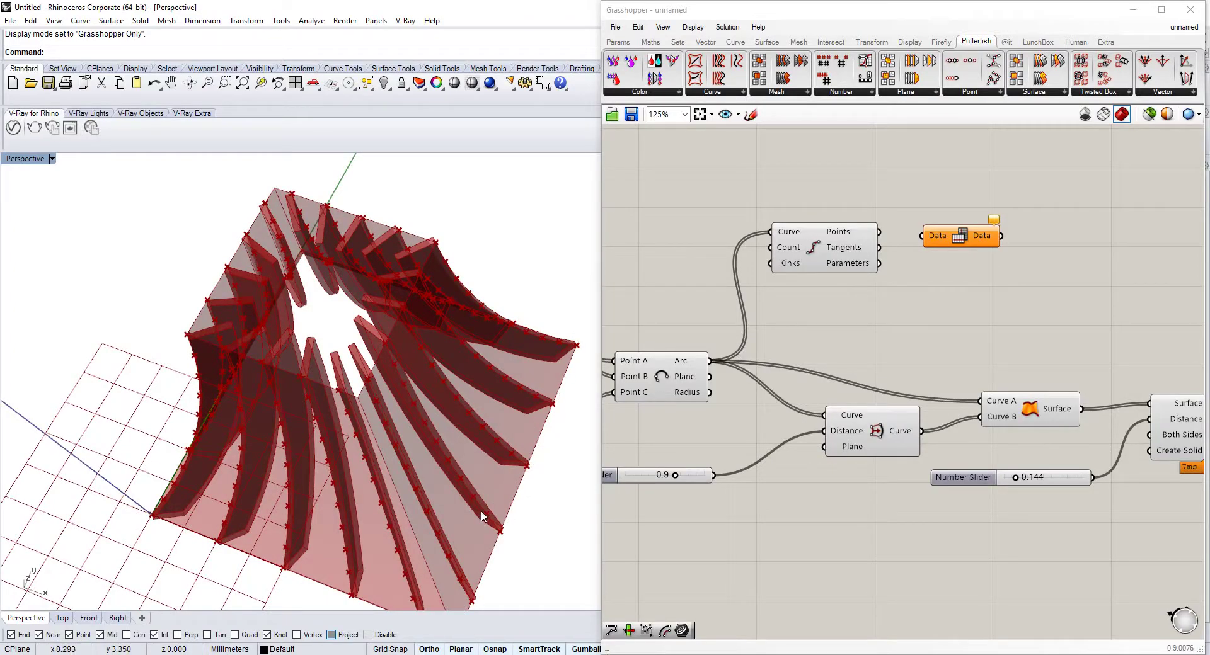
drag(879, 231, 922, 235)
right_drag(1068, 246, 978, 246)
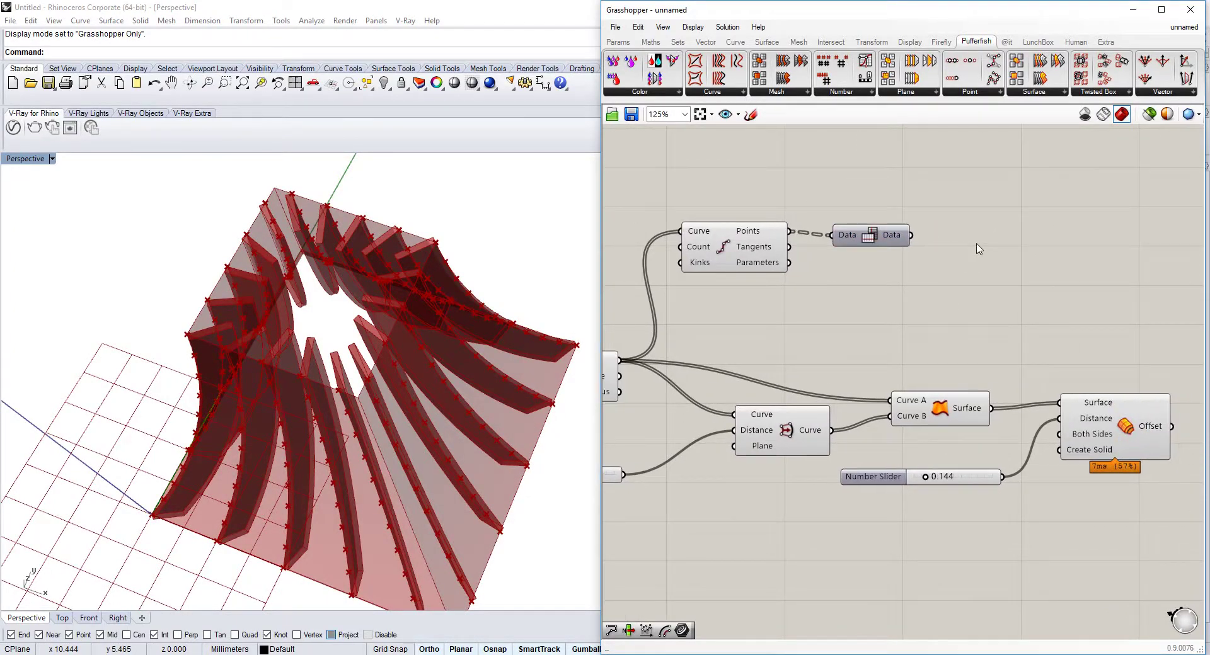
double_click(977, 244)
text(pop)
key(BackSpace)
key(BackSpace)
key(BackSpace)
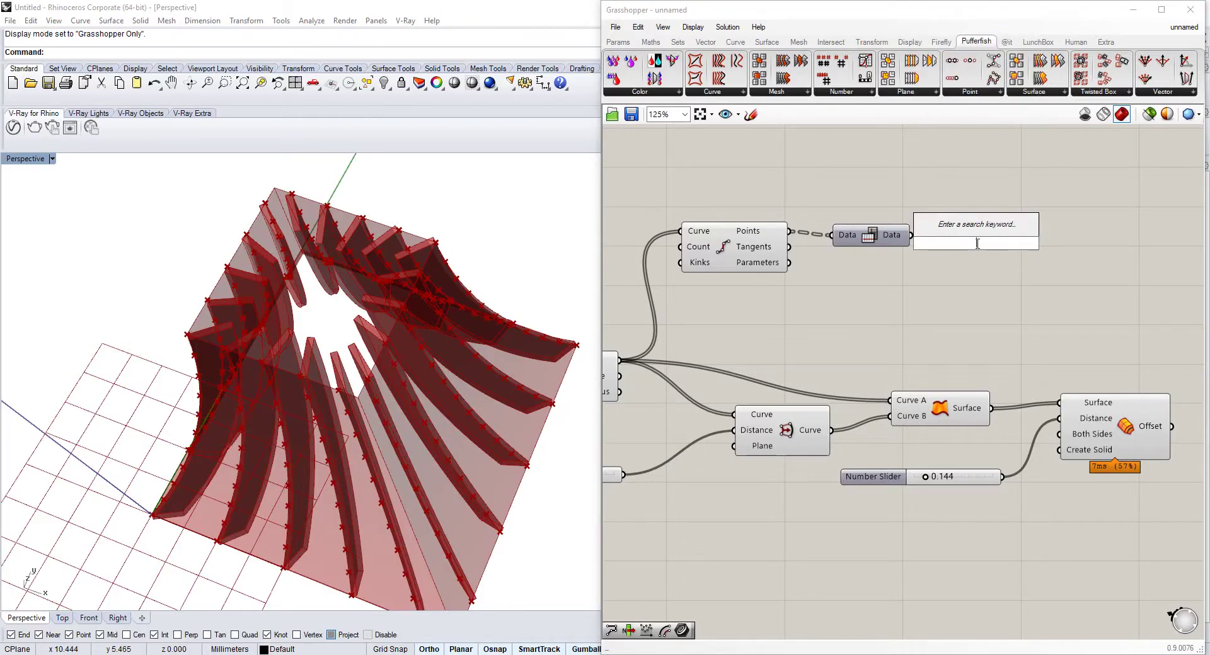
- Place an Interpolate curve component above the Flip Matrix component
click(735, 41)
click(850, 94)
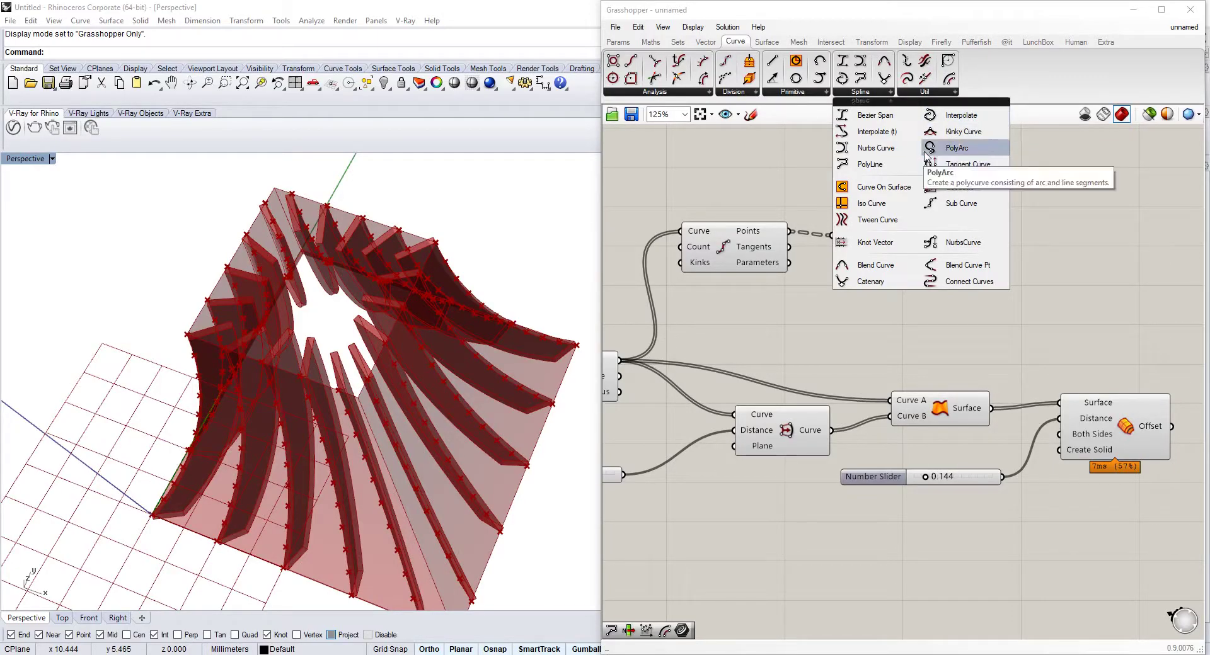
click(946, 116)
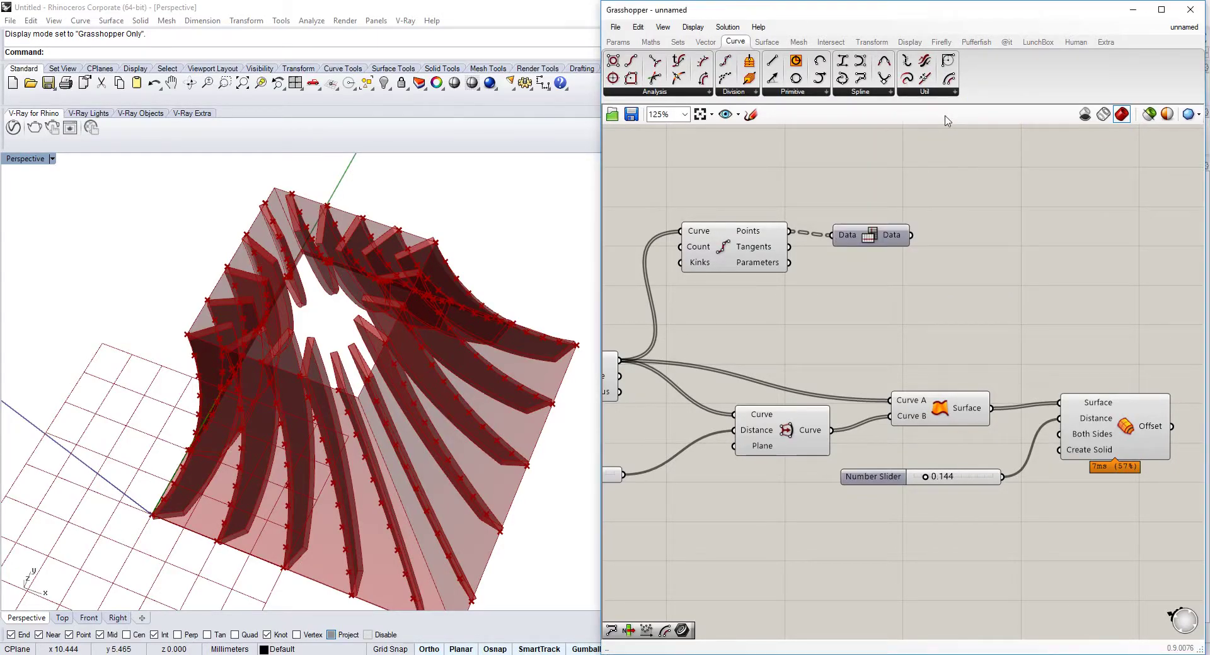
click(810, 93)
click(860, 92)
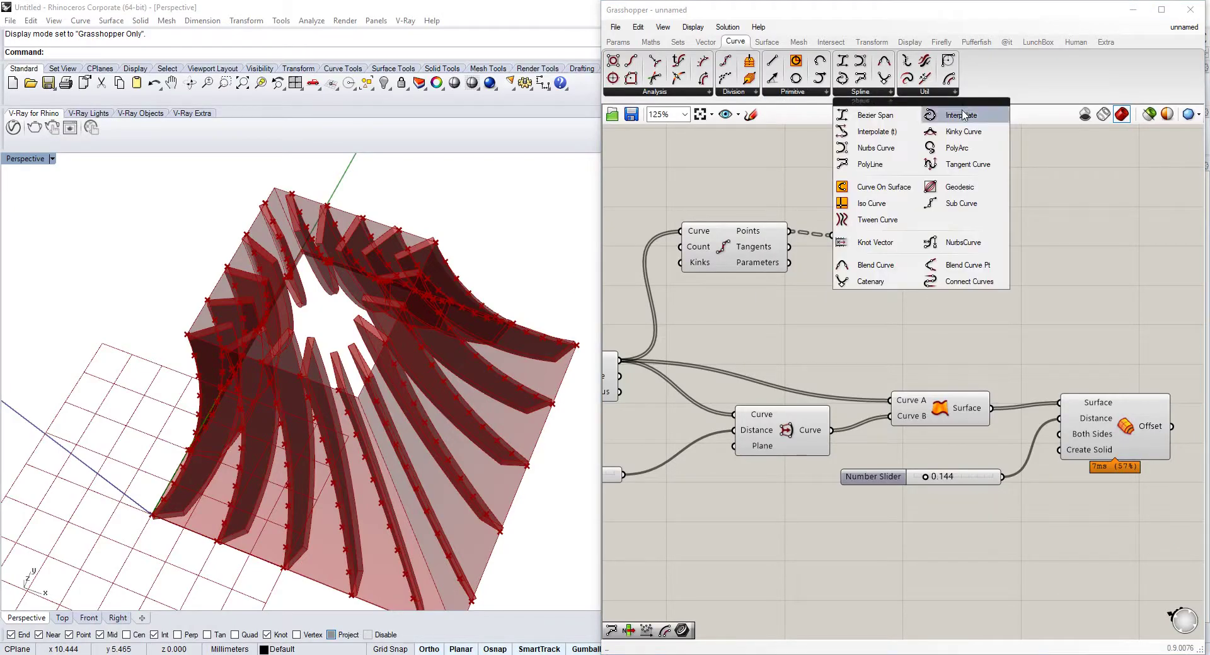
drag(945, 114, 975, 183)
scroll(976, 183, up, 3)
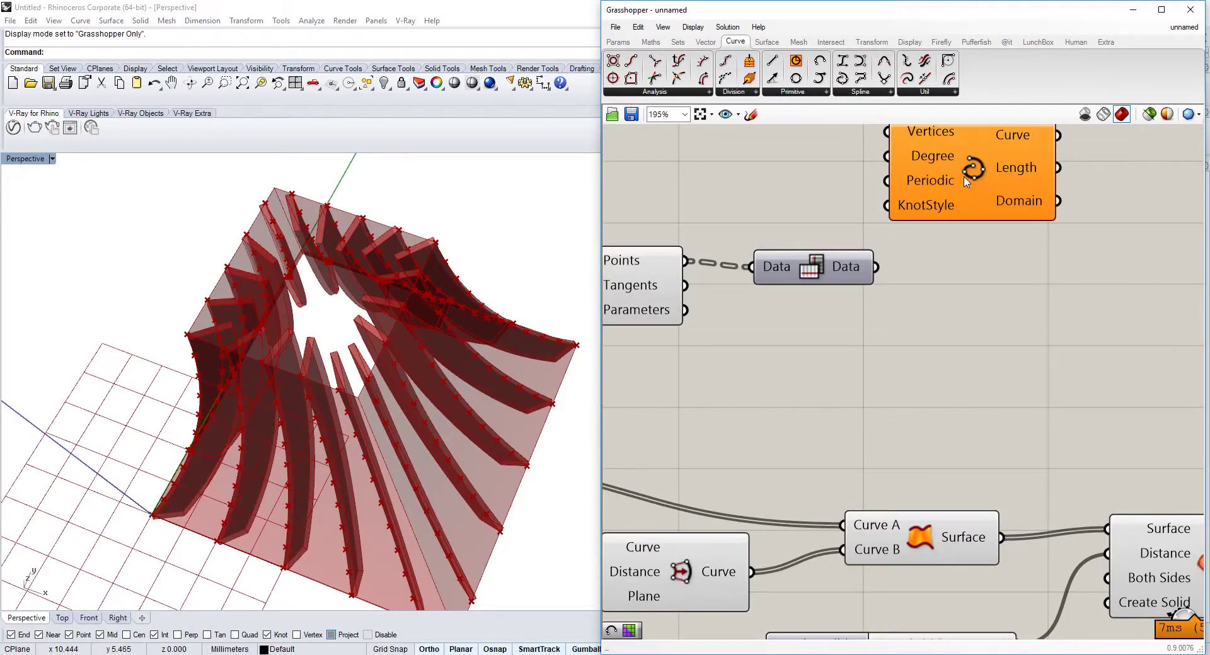
- Add a PolyLine component with the flipped points as Vertices and make the polylines closed
click(855, 98)
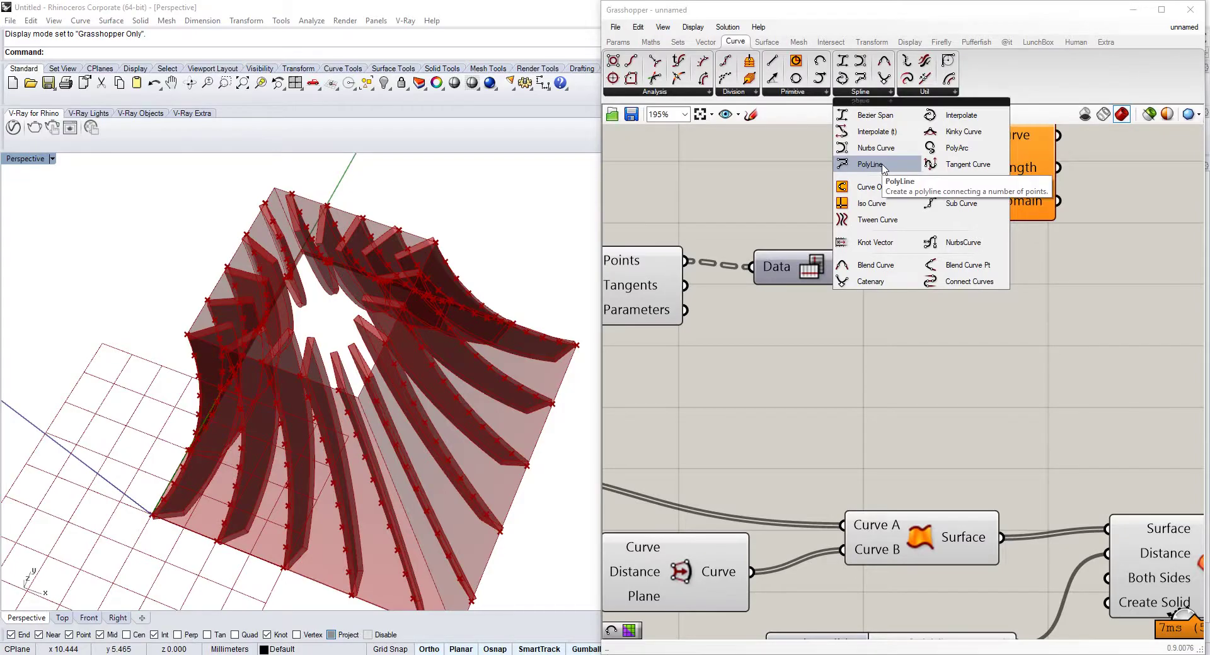
drag(885, 168, 948, 303)
right_click(951, 327)
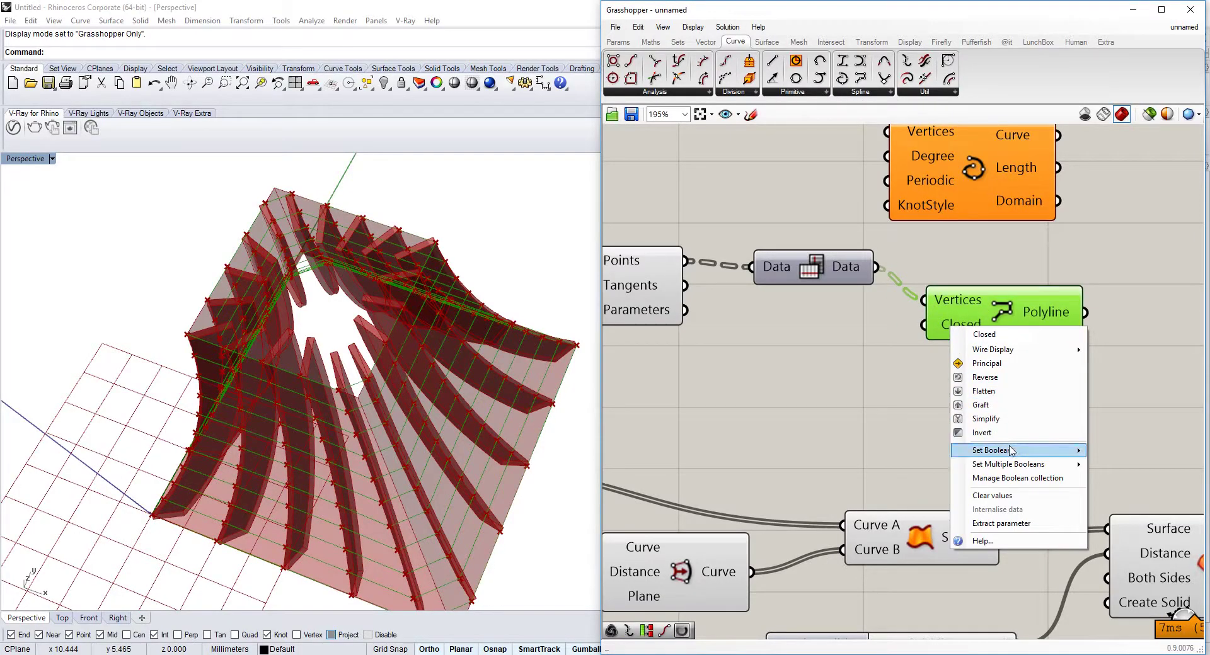
mouse_move(1011, 450)
click(1117, 465)
right_drag(901, 363, 729, 361)
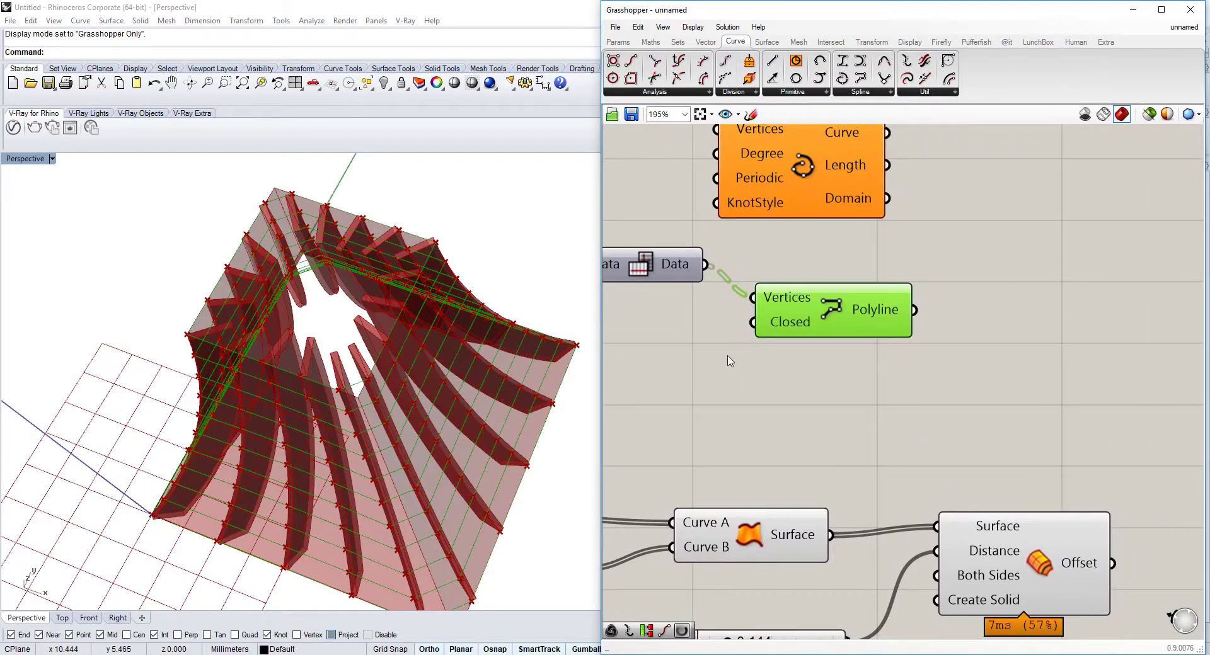
- Examine the data structure of the PolyLine output and of the base rectangle output
scroll(946, 270, down, 3)
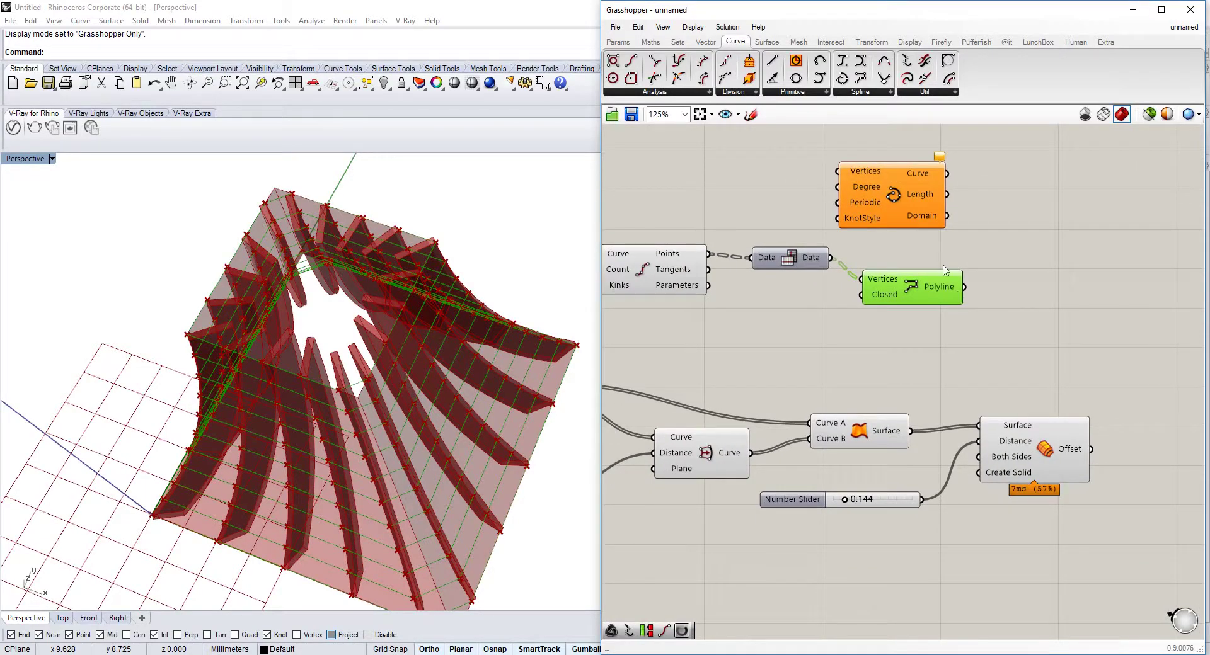
scroll(952, 284, up, 3)
mouse_move(946, 293)
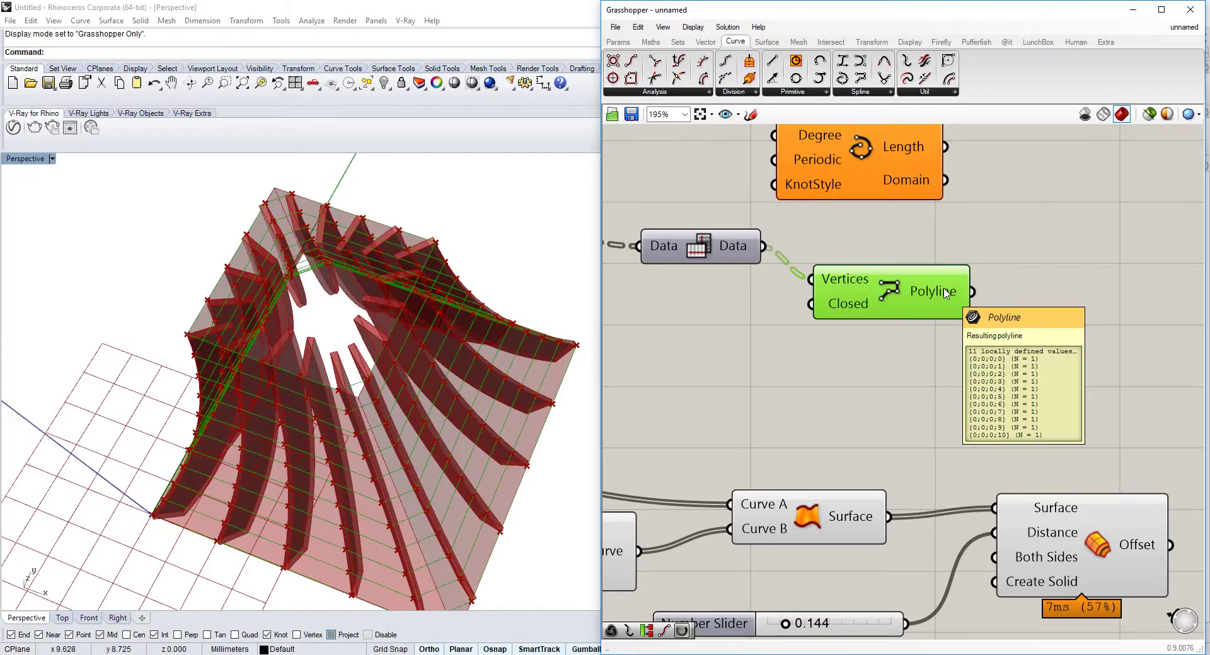
scroll(946, 293, down, 5)
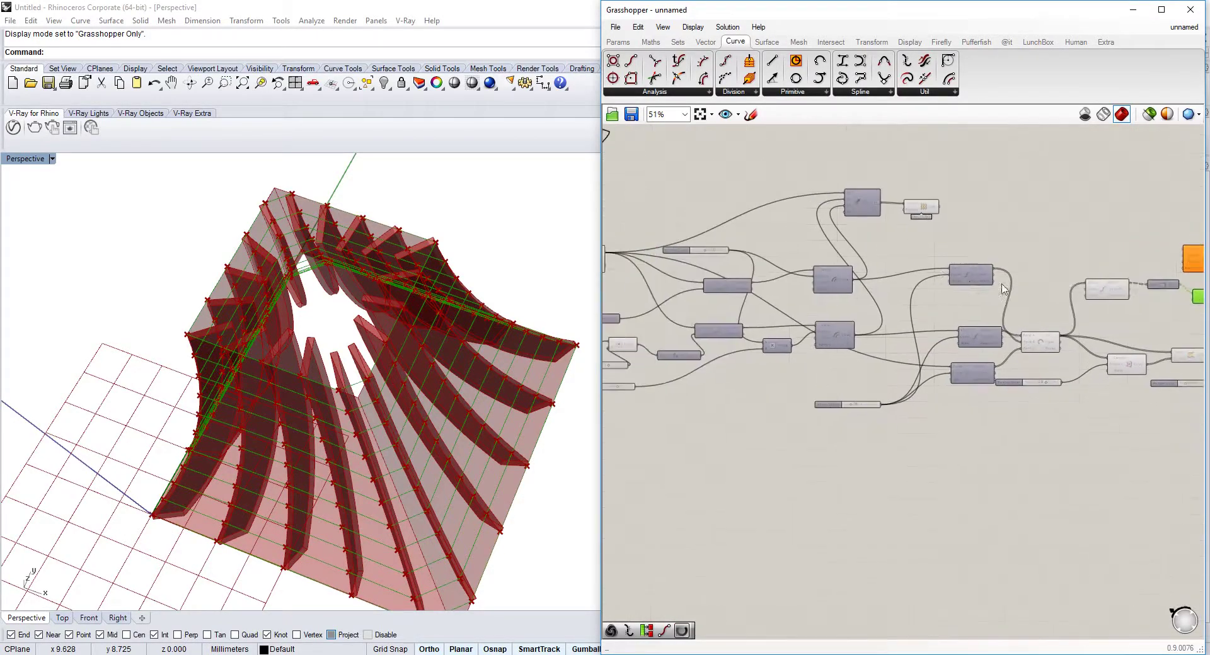
scroll(768, 294, up, 2)
mouse_move(746, 247)
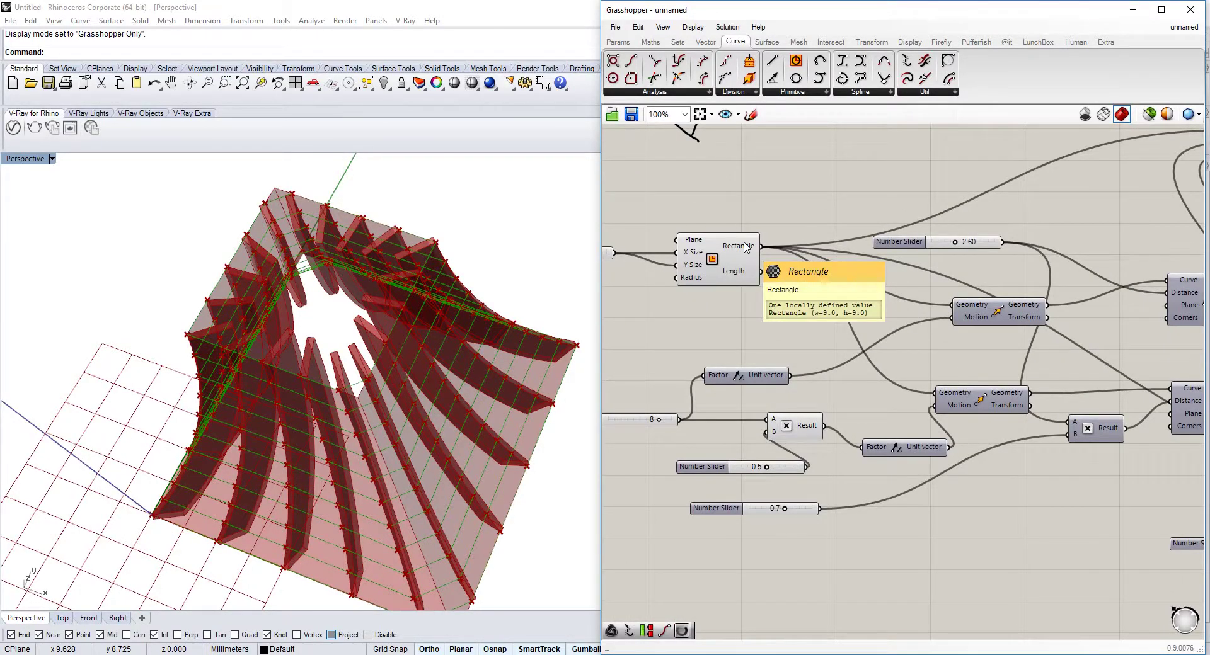
- Move the Loft and Merge components farther along the definition to free space around the offset curve components
right_drag(808, 235, 737, 250)
scroll(756, 257, down, 1)
right_drag(1044, 299, 801, 263)
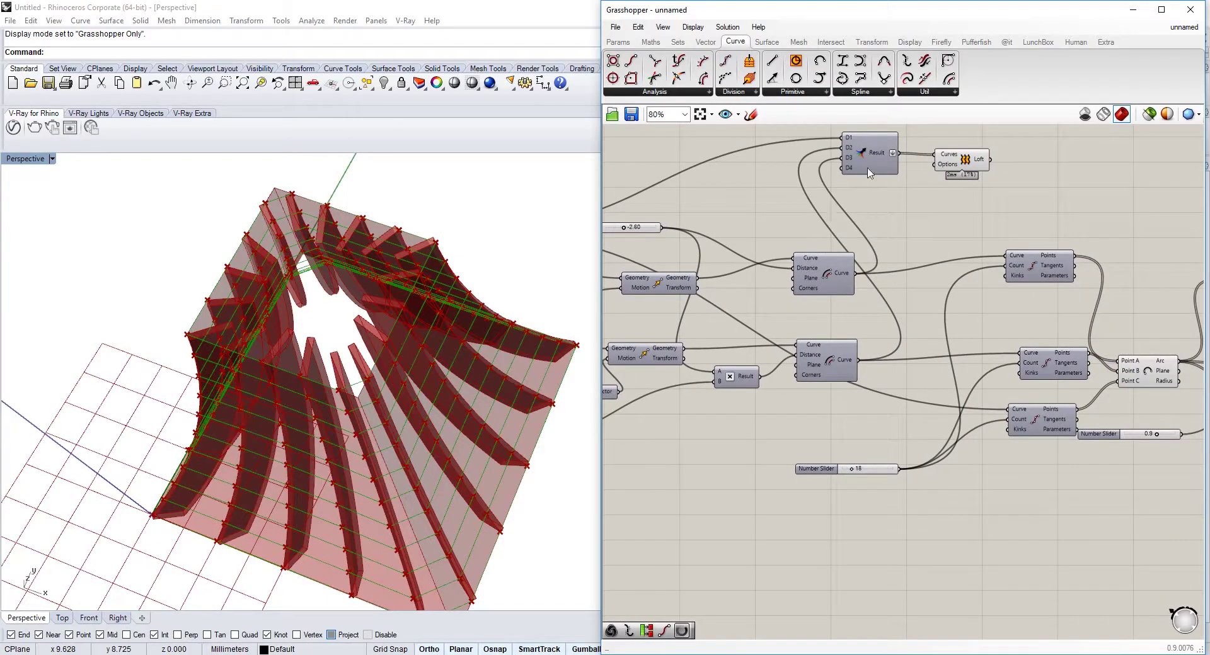
drag(974, 161, 1084, 172)
drag(875, 143, 974, 169)
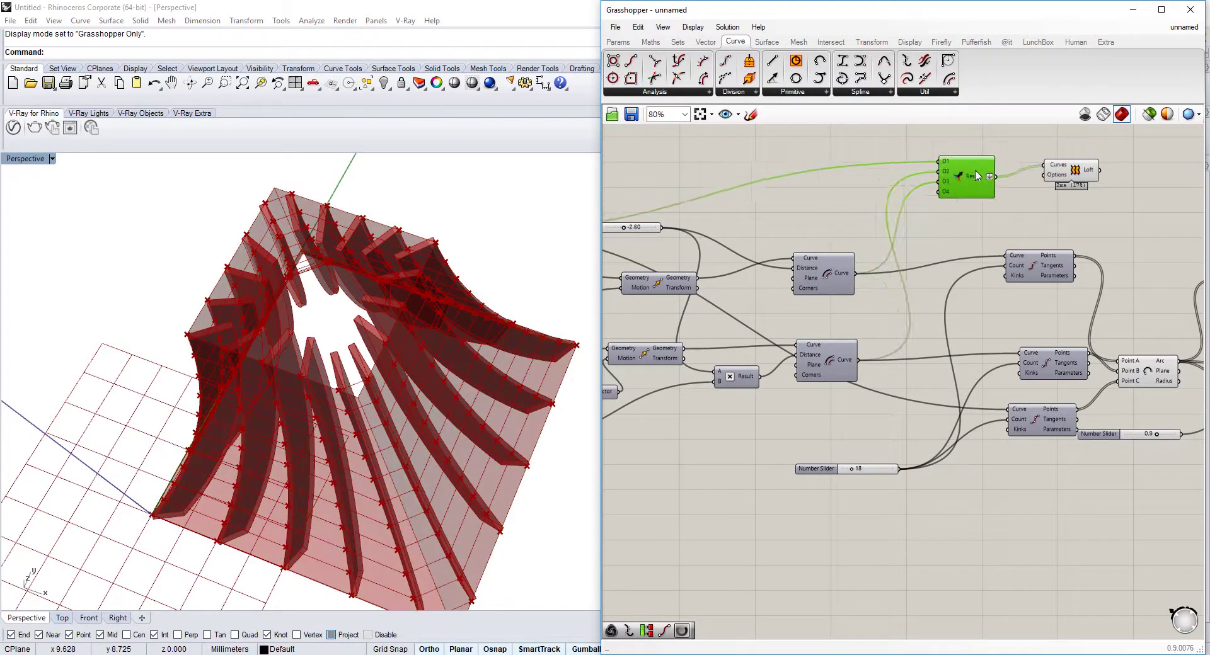
- Add a Fillet component with Curve and Radius inputs above the base rectangle component
double_click(792, 196)
text(fill)
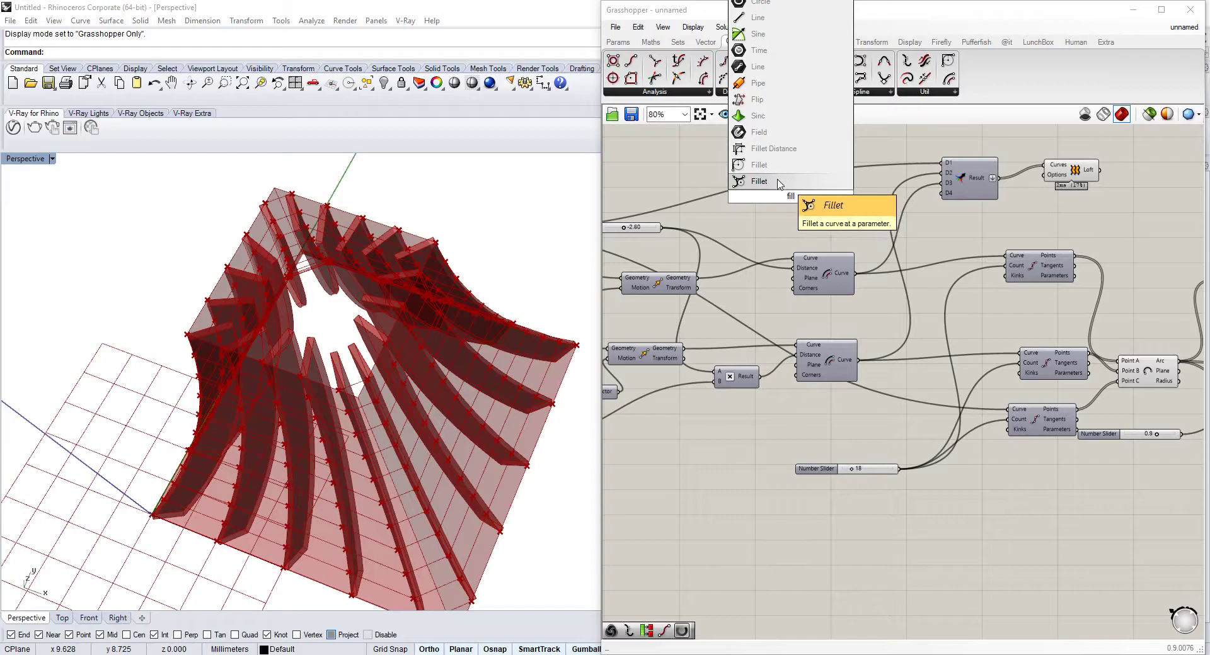
right_drag(806, 237, 1157, 260)
double_click(818, 218)
text(fillet)
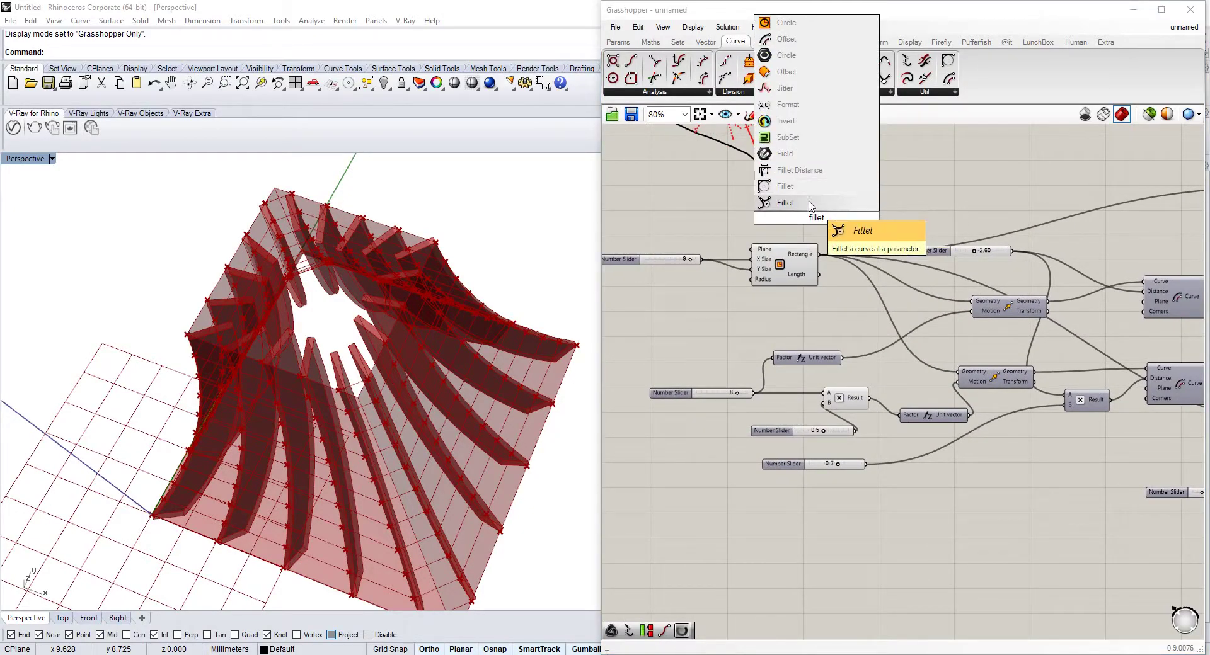
click(813, 205)
scroll(813, 205, up, 2)
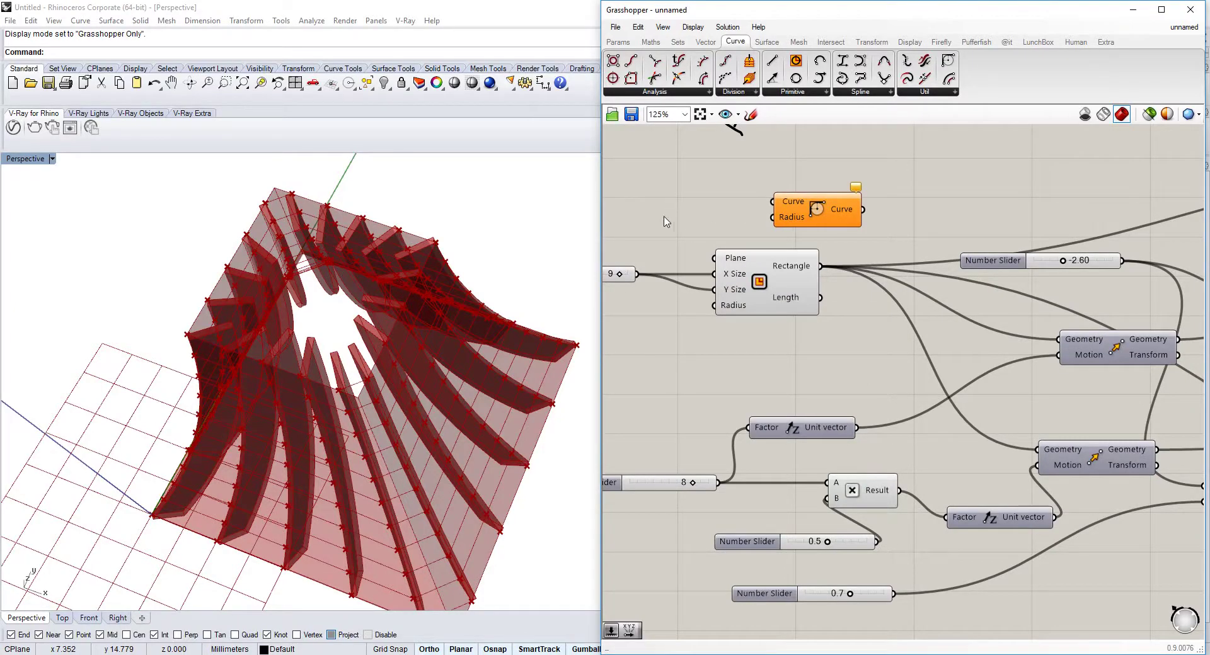
- Create a number slider with value 2 and connect it to the Fillet component's Radius input
right_drag(666, 222, 774, 280)
double_click(779, 241)
text(2)
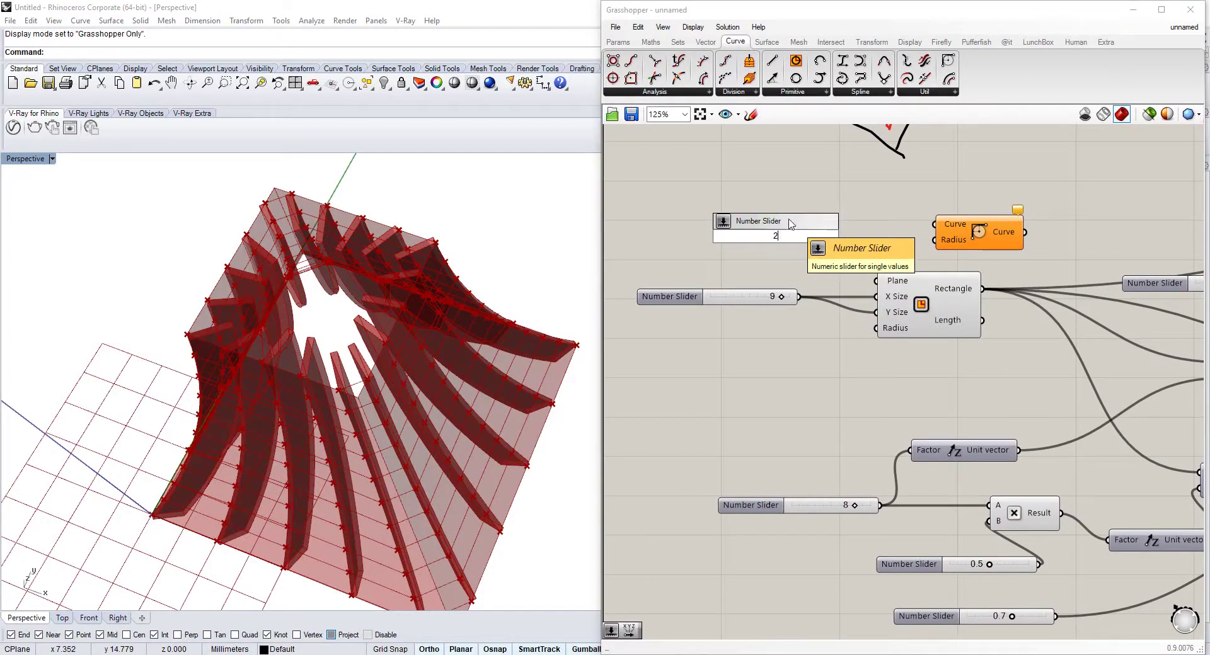
key(Return)
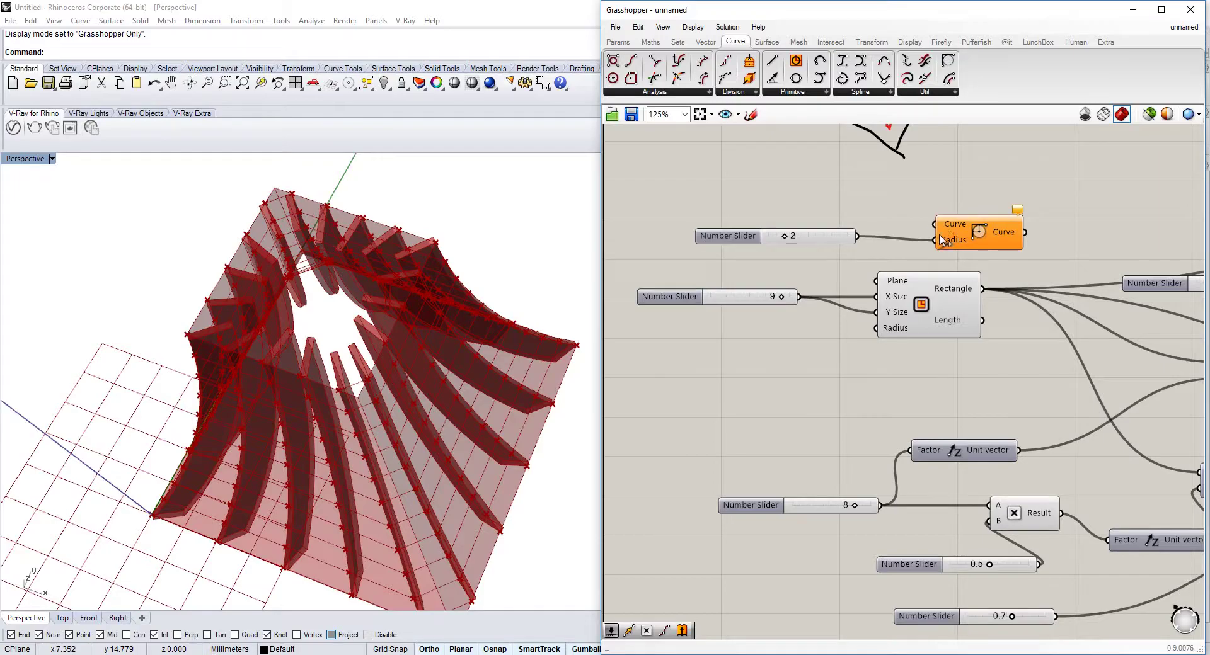
- Feed the base rectangle into the Fillet's Curve input and move the rectangle's existing outgoing wires to the Fillet output
drag(936, 224, 982, 288)
ctrl+shift+drag(981, 289, 1010, 248)
mouse_move(1009, 248)
mouse_down()
mouse_move(1011, 237)
mouse_move(1012, 254)
mouse_up()
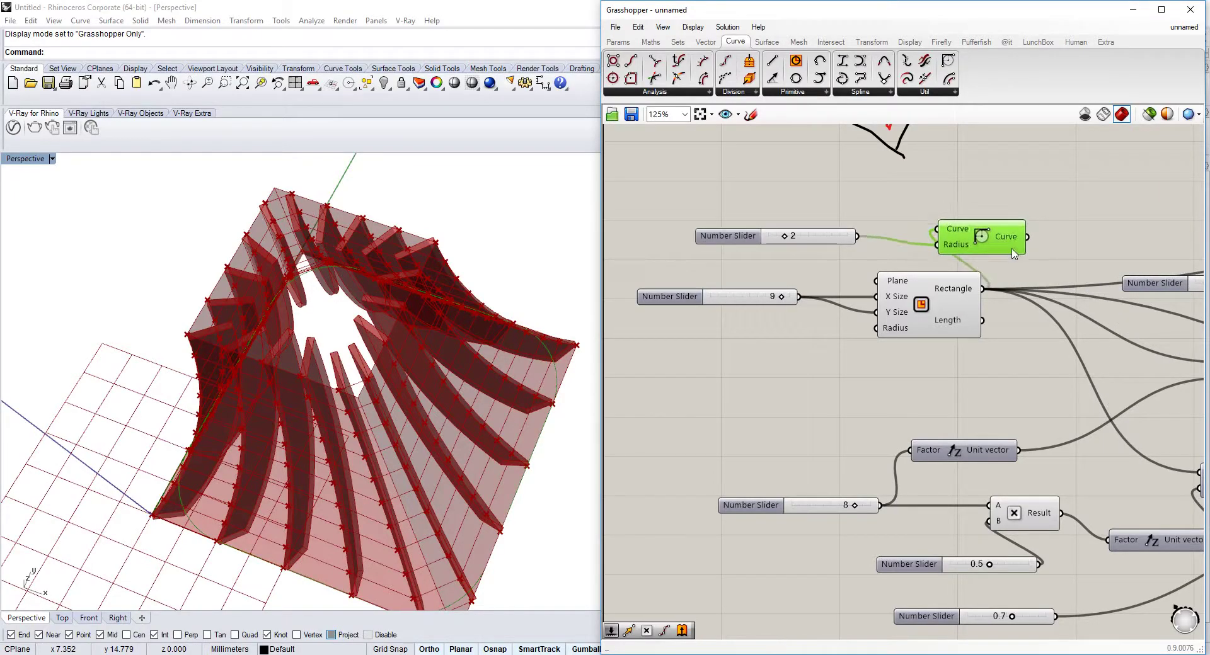
ctrl+shift+drag(987, 293, 982, 246)
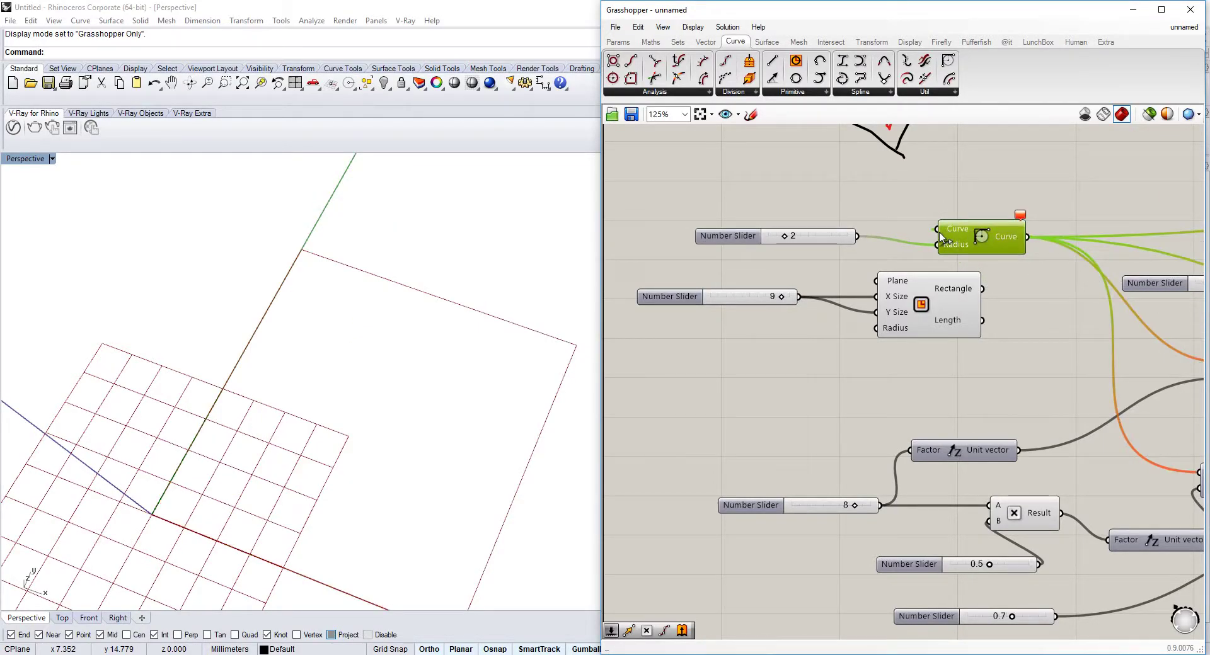
drag(985, 286, 982, 289)
- Switch the fillet radius slider to decimal numbers and set the radius to 0.410
scroll(797, 243, up, 3)
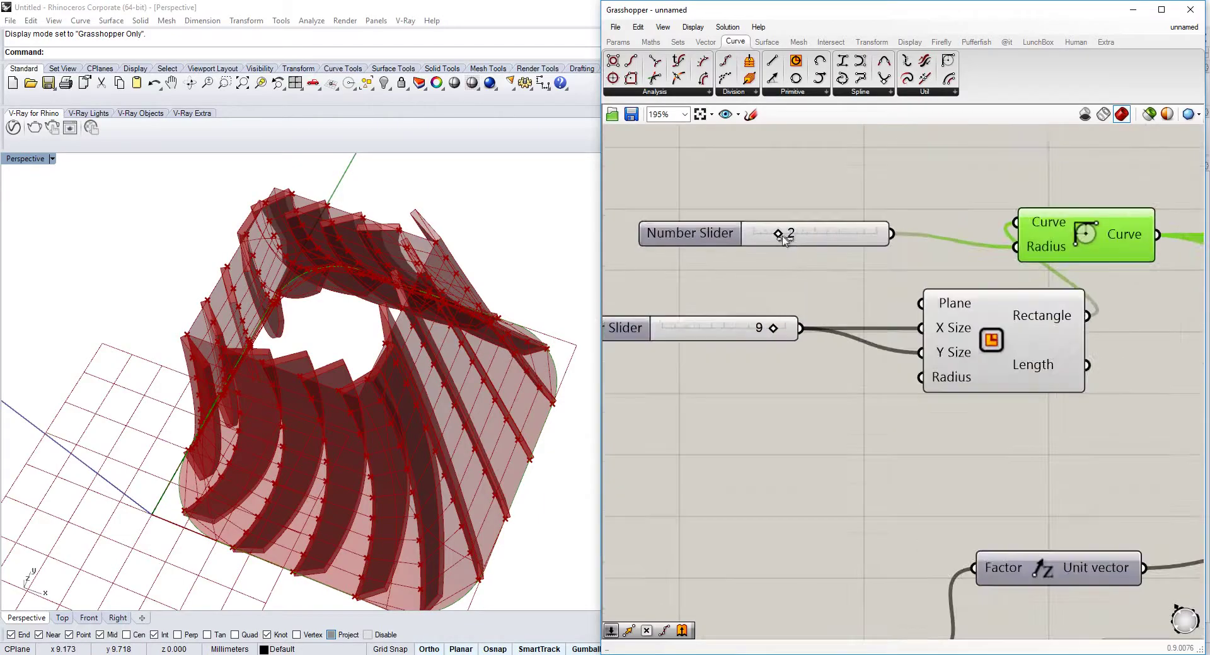
mouse_move(778, 238)
mouse_down()
mouse_move(831, 239)
mouse_move(756, 240)
mouse_up()
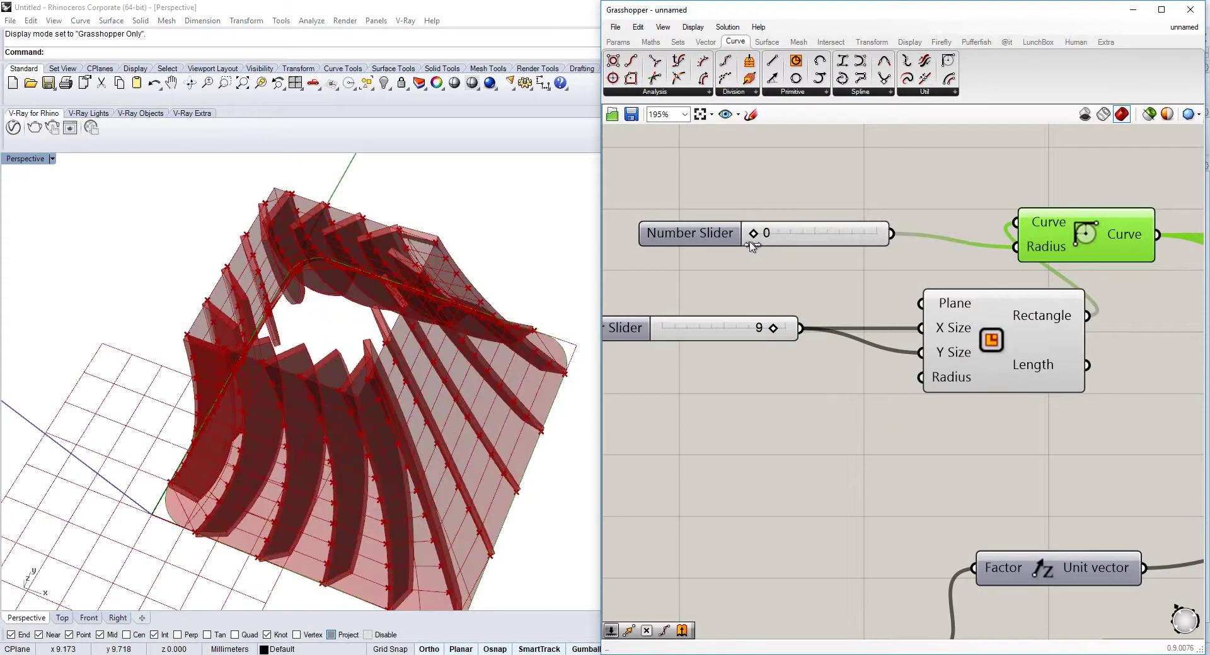
double_click(691, 233)
click(716, 351)
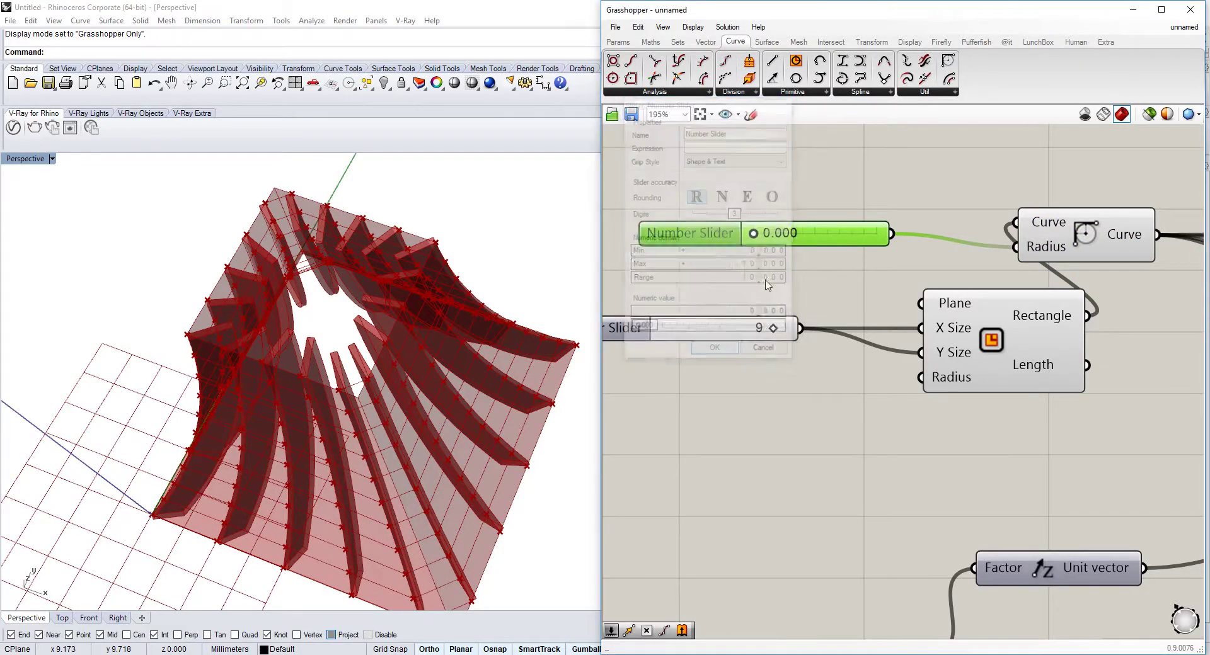
mouse_move(754, 239)
mouse_down()
mouse_move(800, 240)
mouse_move(760, 241)
mouse_move(794, 240)
mouse_move(761, 253)
mouse_up()
- Turn off the preview of the base rectangle and Fillet components
scroll(416, 254, down, 6)
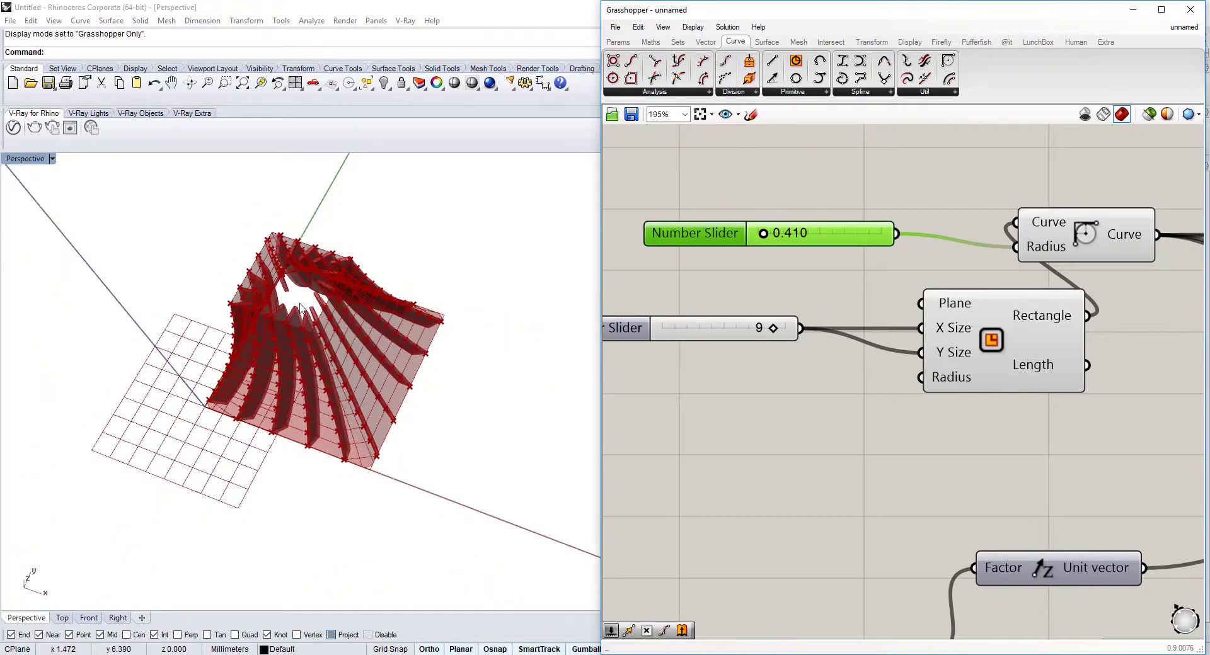
right_drag(417, 255, 454, 239)
scroll(479, 240, up, 7)
scroll(819, 284, down, 5)
right_drag(958, 288, 792, 281)
scroll(945, 303, down, 4)
right_drag(1071, 322, 834, 280)
scroll(838, 271, up, 3)
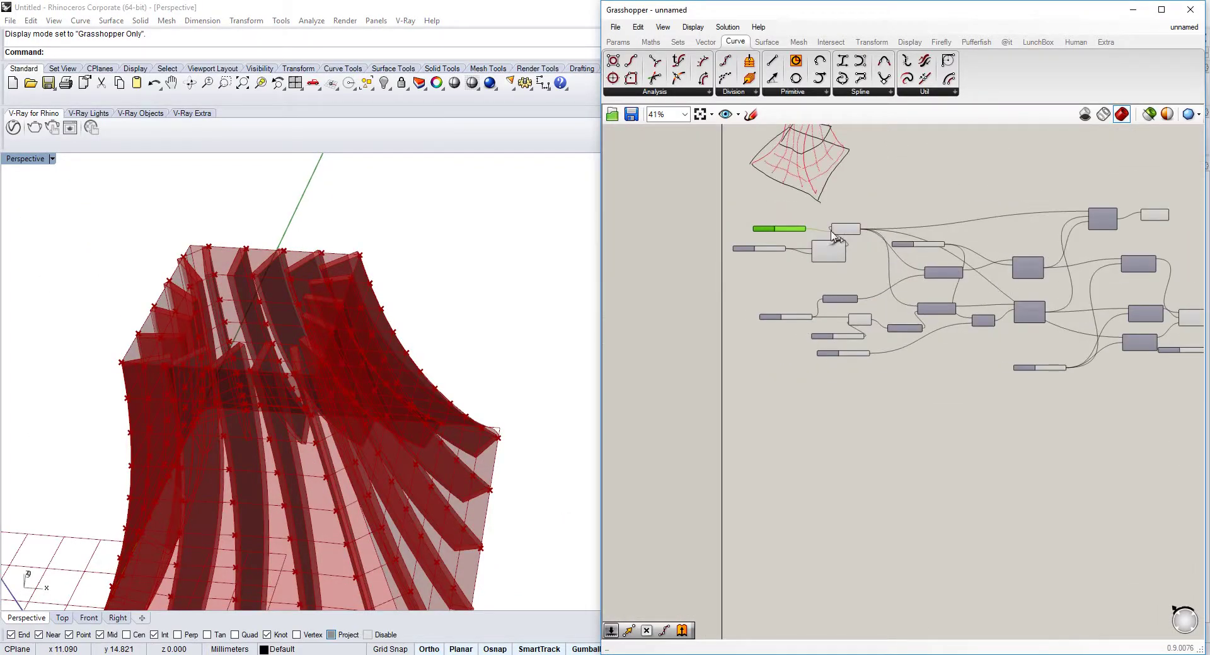
middle_click(857, 222)
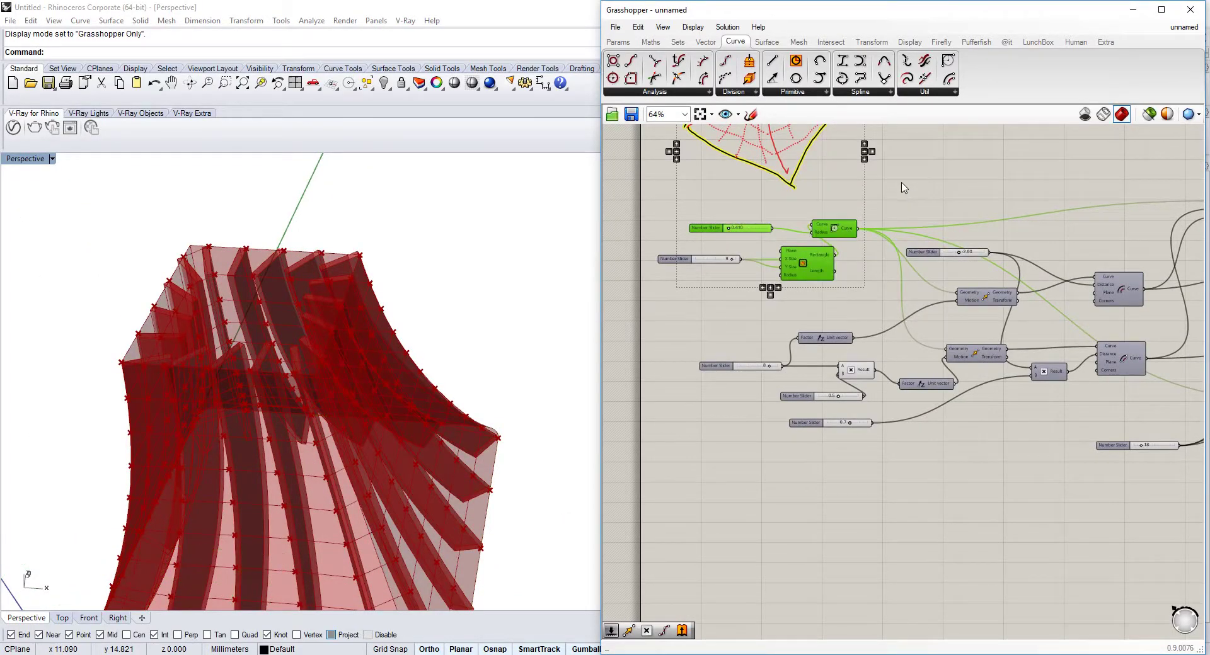
- Move the Loft component farther along the definition and delete the unused Interpolate curve component above the PolyLine
scroll(850, 202, up, 5)
scroll(833, 441, down, 3)
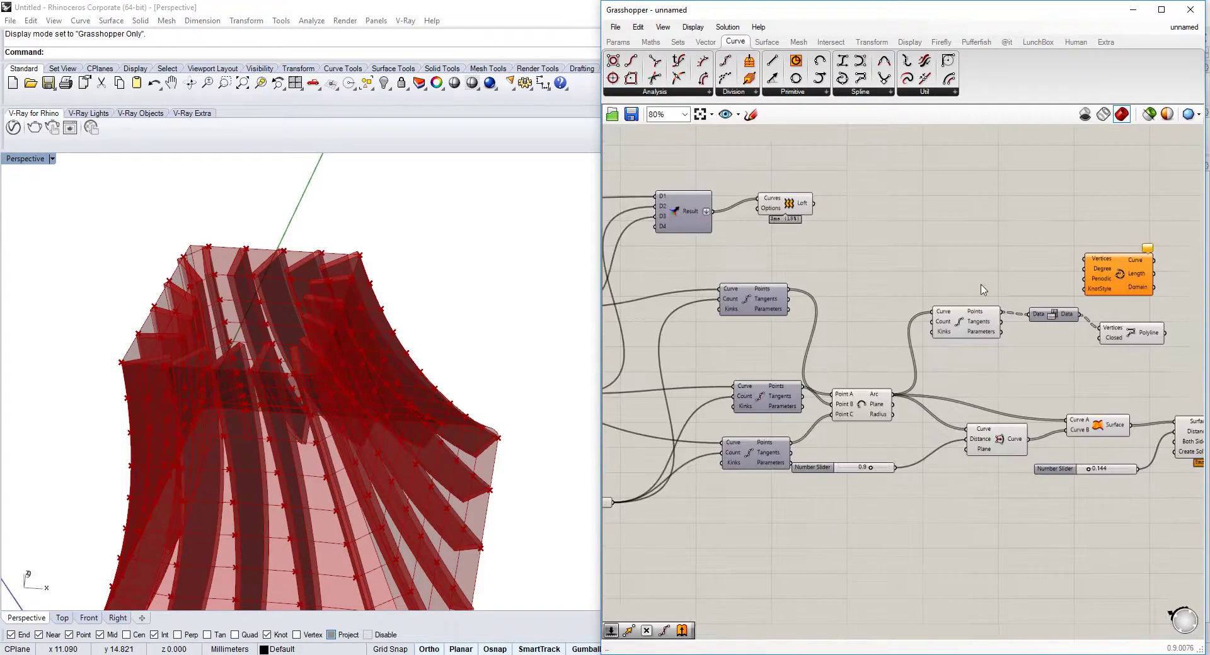
drag(695, 224, 1118, 271)
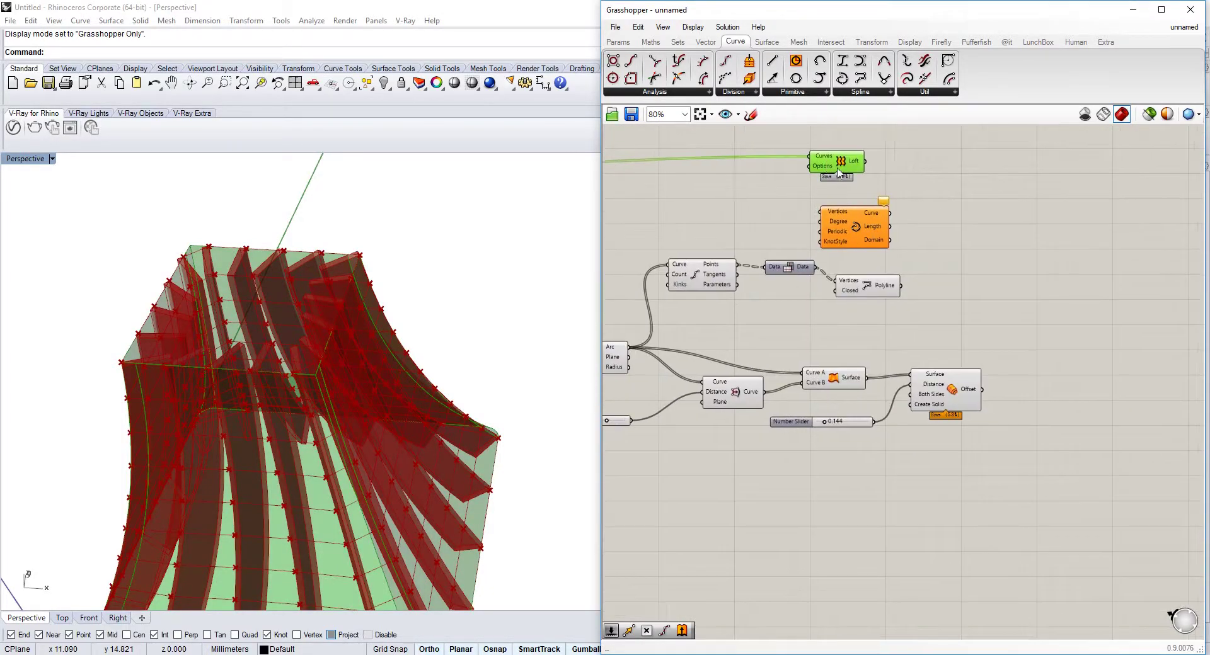
drag(817, 184, 917, 255)
key(Delete)
- Duplicate the ribs' curve Offset component beside the PolyLine component and connect the polylines to its Curve input
double_click(920, 259)
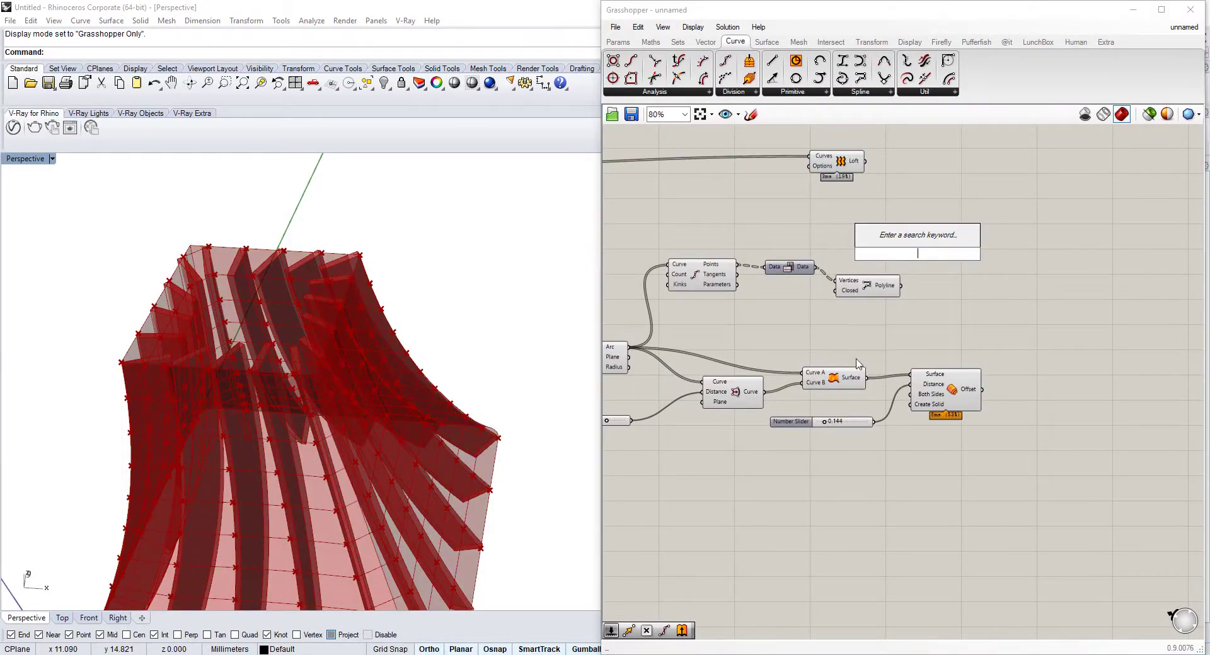
click(873, 282)
scroll(873, 280, up, 1)
double_click(942, 271)
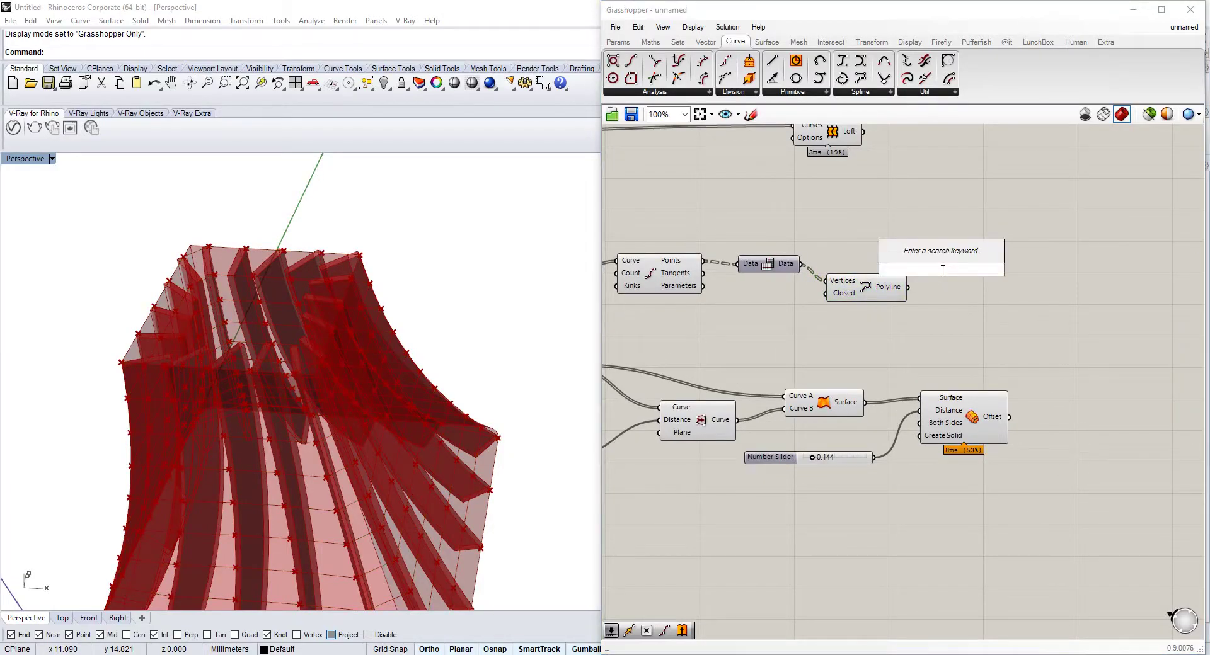
text(o)
key(Escape)
alt+drag(710, 413, 1058, 267)
click(910, 292)
drag(1082, 274, 1074, 298)
right_drag(1017, 309, 1016, 283)
- Insert a Negative component between the 0.9 slider and the duplicated Offset's Distance input so the polylines offset inward
double_click(990, 301)
text(neg)
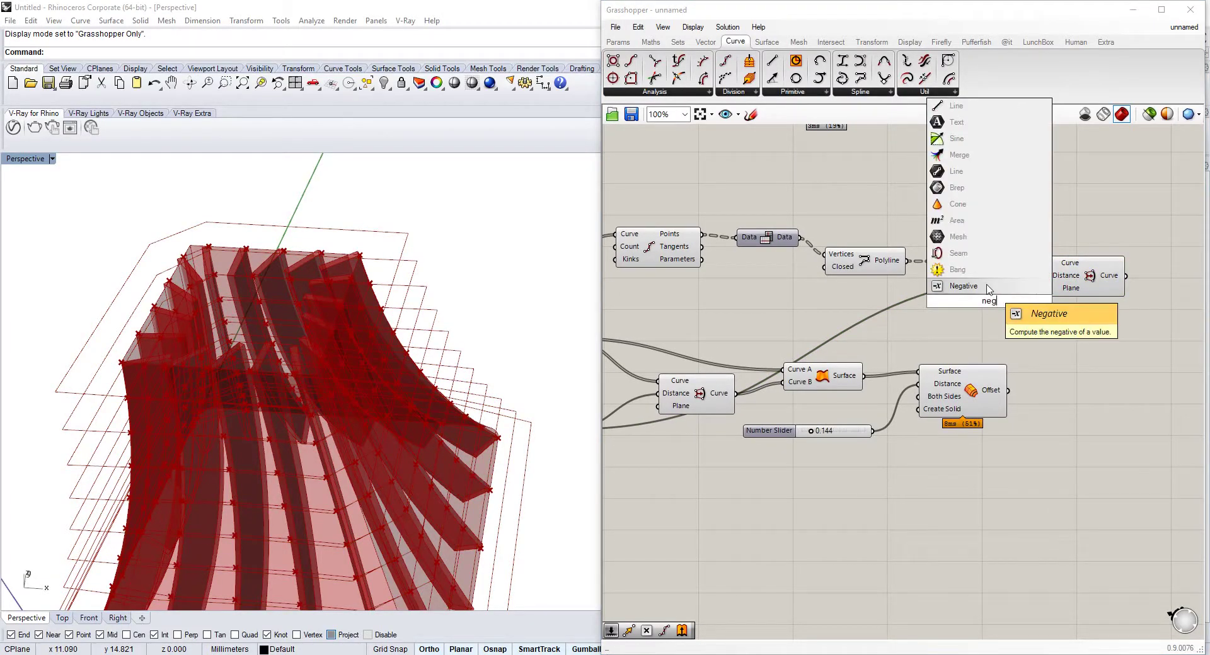
click(991, 286)
ctrl+shift+drag(1050, 275, 956, 301)
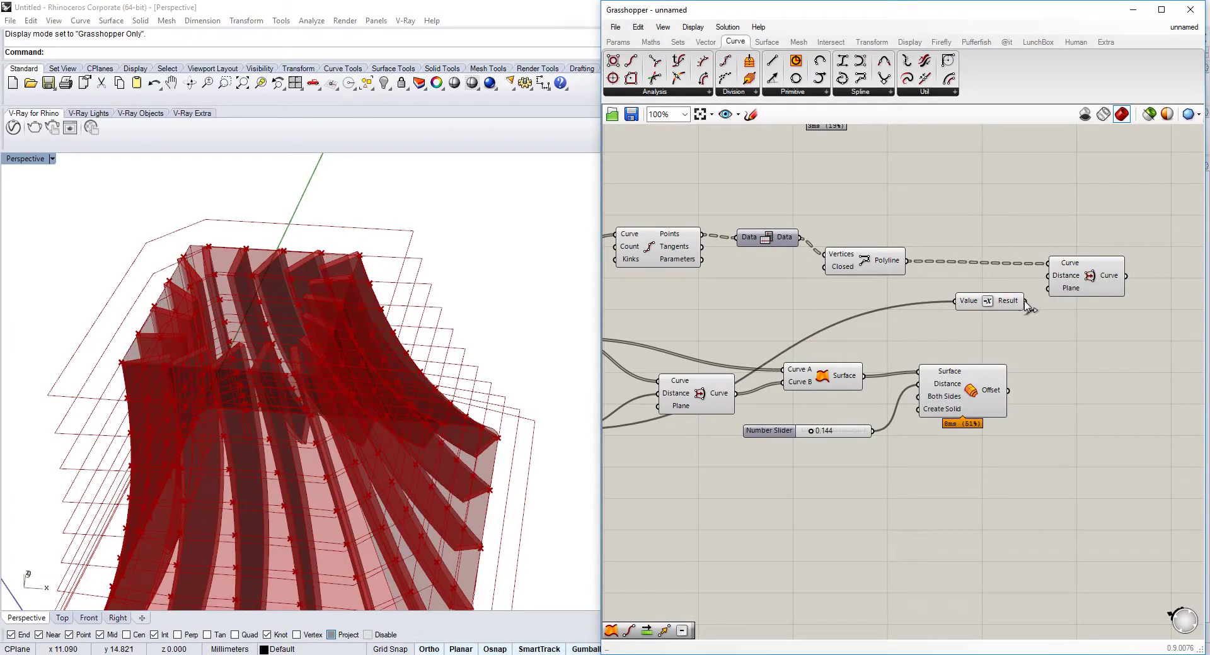
drag(1047, 276, 1050, 276)
click(1071, 277)
right_drag(1030, 290, 980, 269)
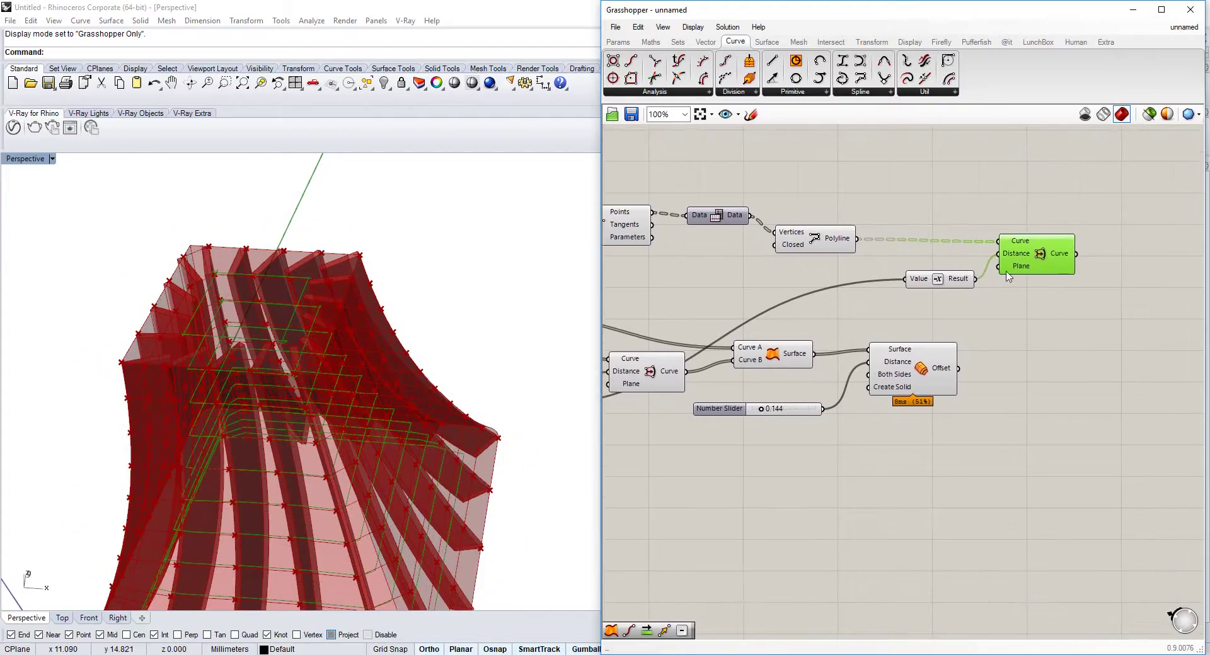
- Add a Ruled Surface component with the polylines as Curve A and their offset curves as Curve B
double_click(1066, 288)
text(ru)
click(1069, 275)
drag(1071, 294, 854, 239)
right_drag(945, 320, 867, 321)
- Duplicate the solid surface Offset component with its thickness input and feed it the polylines' ruled surface
click(849, 376)
alt+drag(850, 380, 1058, 326)
right_drag(407, 304, 410, 295)
scroll(411, 294, down, 9)
click(832, 386)
scroll(368, 389, up, 8)
right_drag(339, 354, 407, 378)
- Turn off the preview of the arc division, Flip Matrix, PolyLine, both curve Offset components and the ribs' ruled surface
right_drag(645, 302, 927, 334)
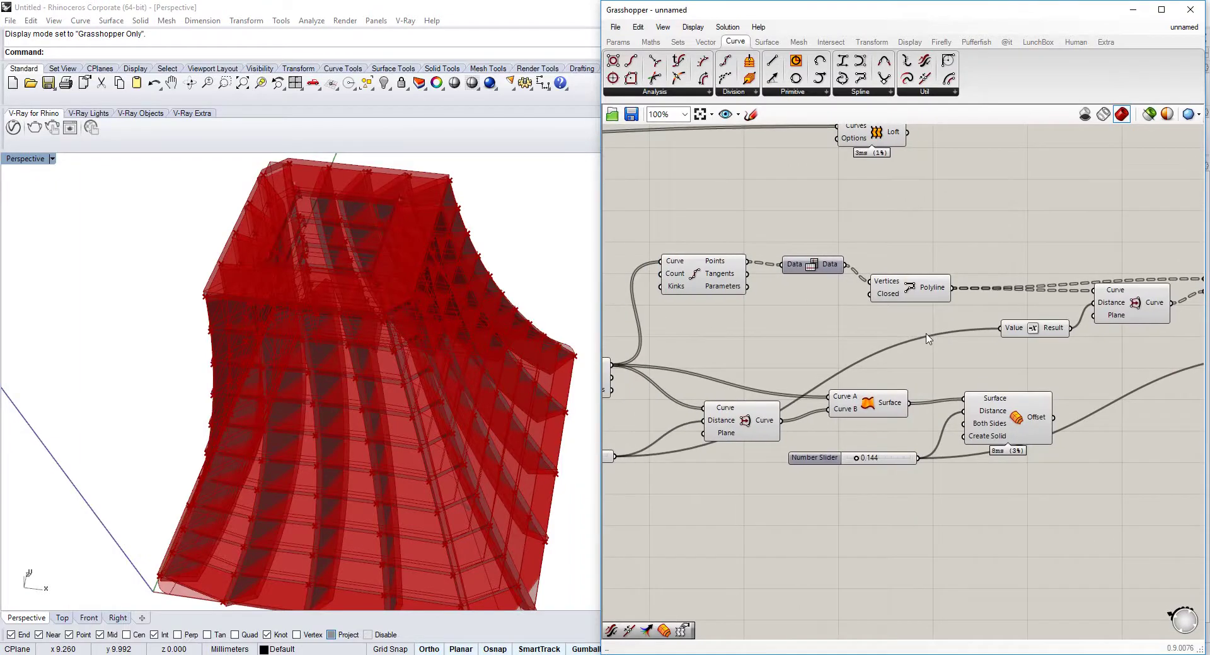
drag(936, 232, 605, 501)
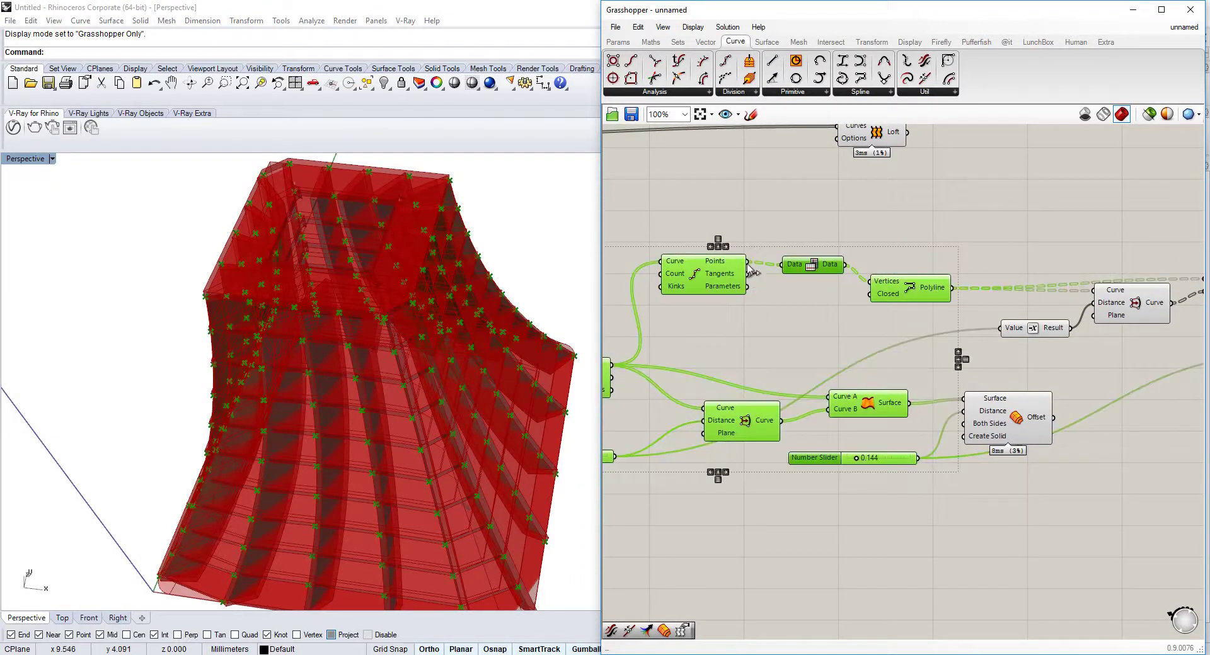
middle_click(736, 259)
click(773, 216)
click(1070, 257)
right_drag(1085, 273, 1013, 288)
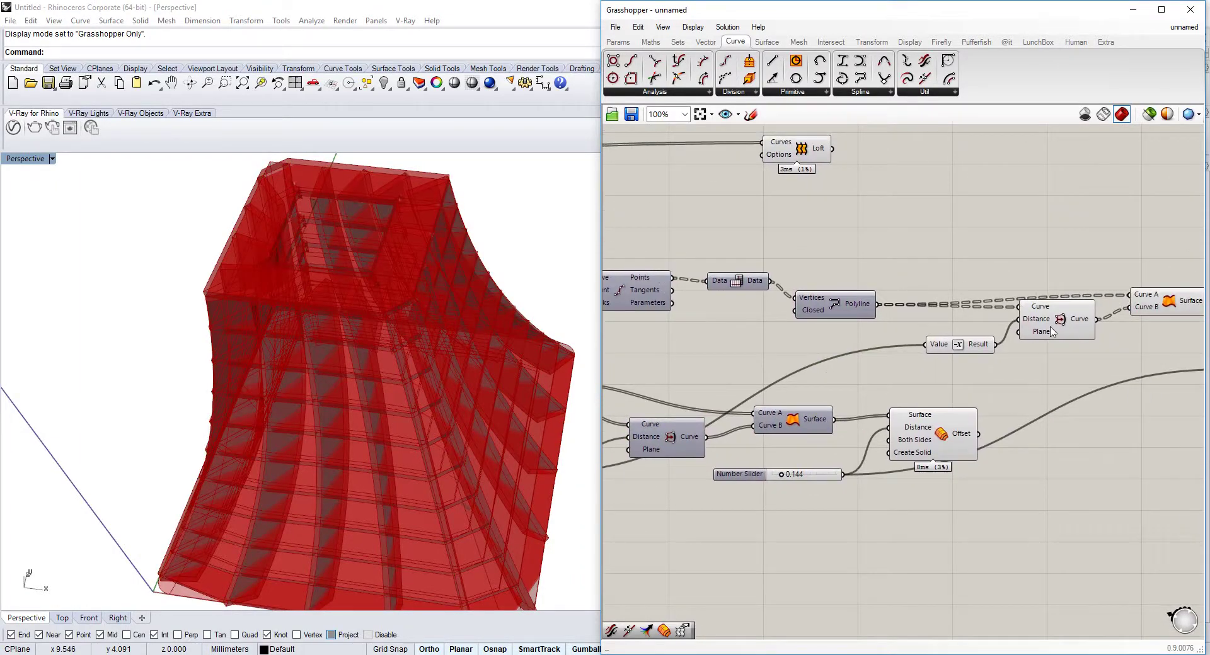
click(1050, 325)
scroll(1054, 321, down, 1)
middle_click(1053, 320)
click(1088, 281)
- Move the 0.9 offset distance slider back along the definition to just below the division count slider
right_drag(722, 328, 891, 325)
right_drag(759, 314, 1042, 310)
right_drag(1016, 416, 1050, 360)
scroll(1021, 403, down, 1)
drag(1047, 384, 791, 446)
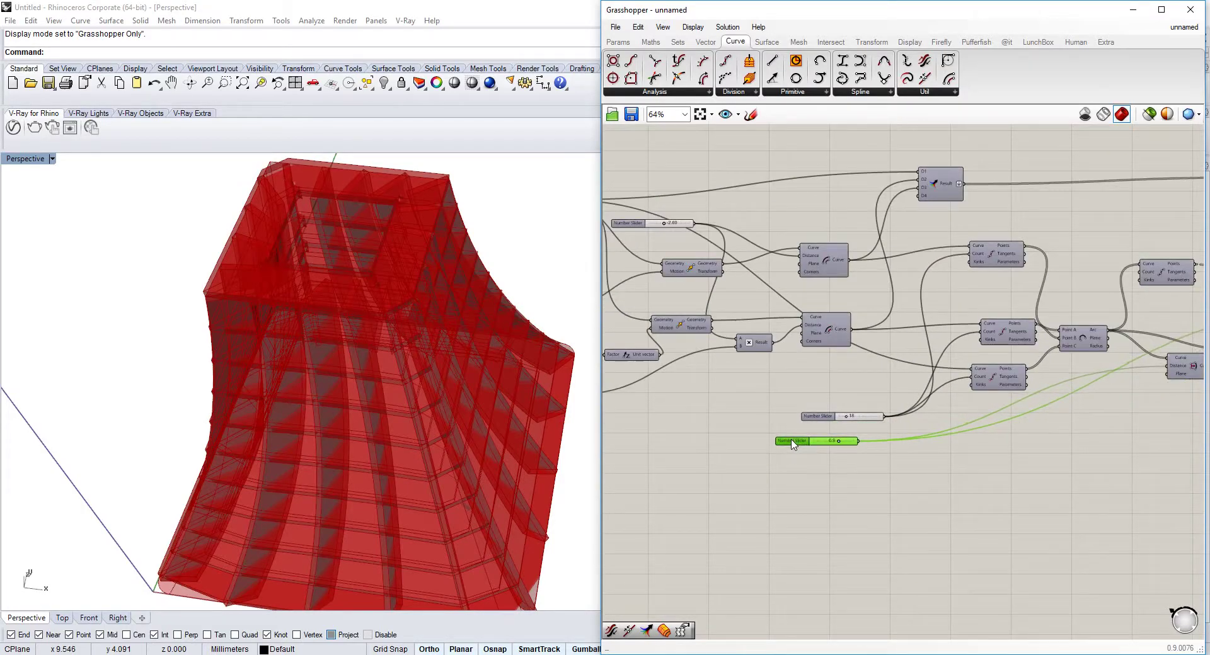
- Select the eight number sliders from the fillet radius to the offset distance, align them left and distribute them evenly in a column
right_drag(803, 436, 995, 410)
drag(1013, 367, 927, 452)
right_drag(745, 371, 905, 359)
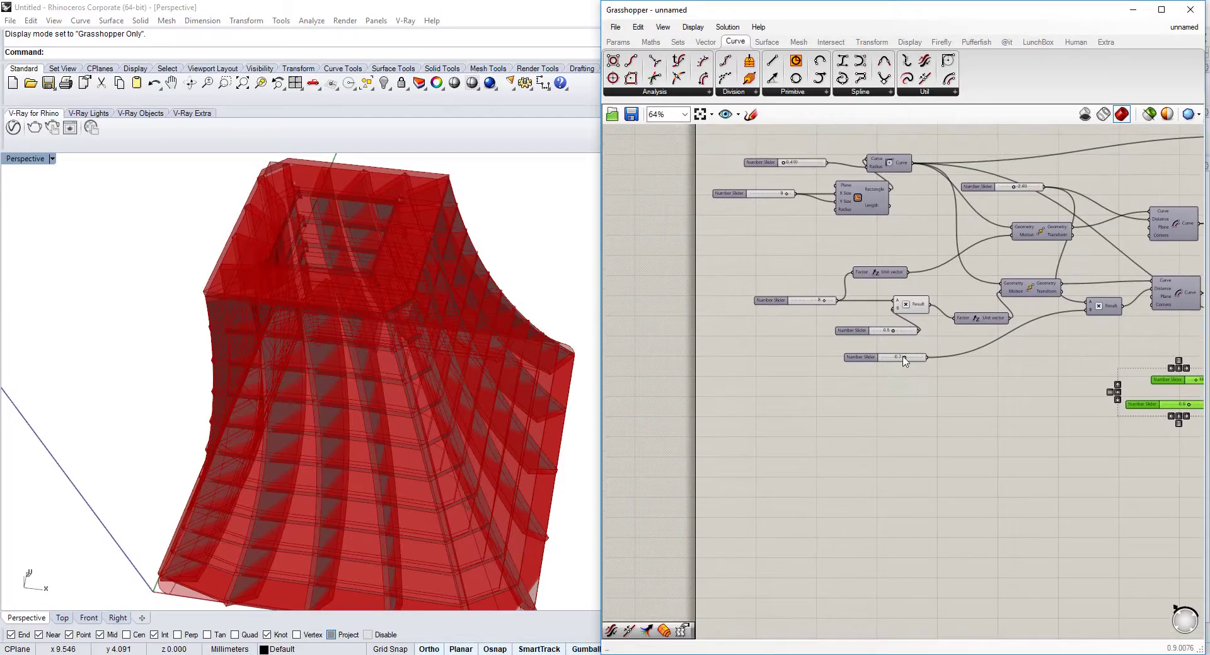
scroll(905, 362, up, 2)
shift+drag(917, 386, 838, 305)
shift+drag(772, 222, 725, 275)
scroll(726, 278, down, 2)
right_drag(726, 277, 741, 335)
scroll(748, 255, up, 1)
shift+drag(746, 251, 680, 145)
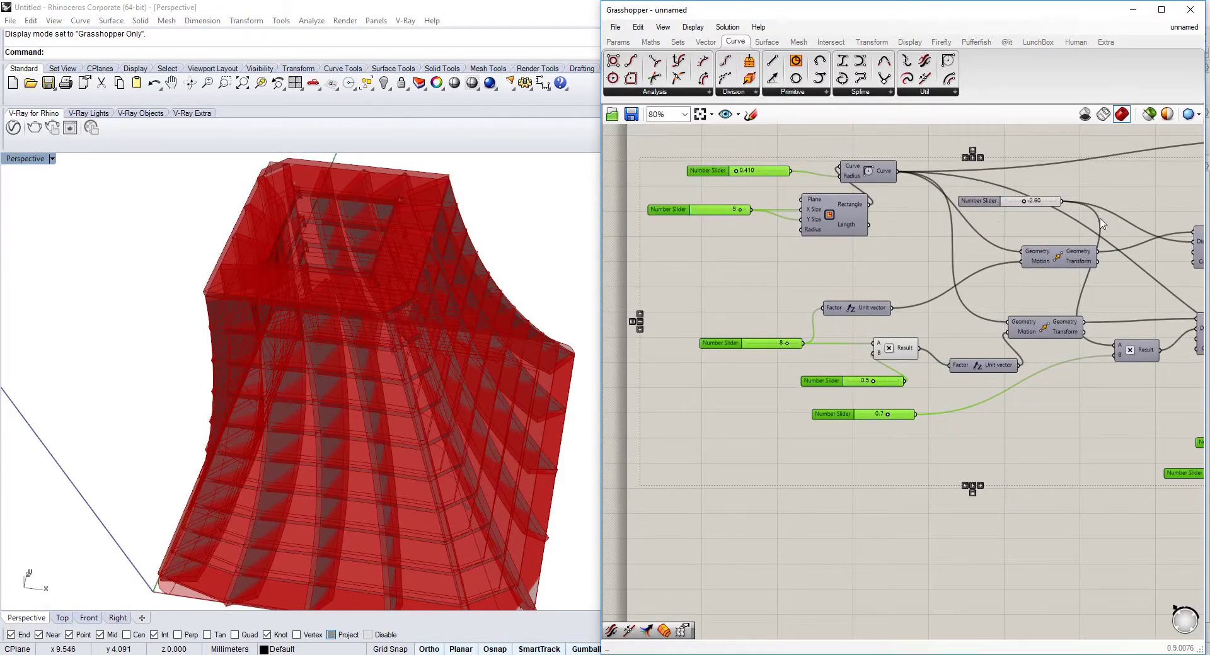
shift+click(982, 200)
scroll(1017, 318, down, 1)
right_drag(1017, 318, 954, 296)
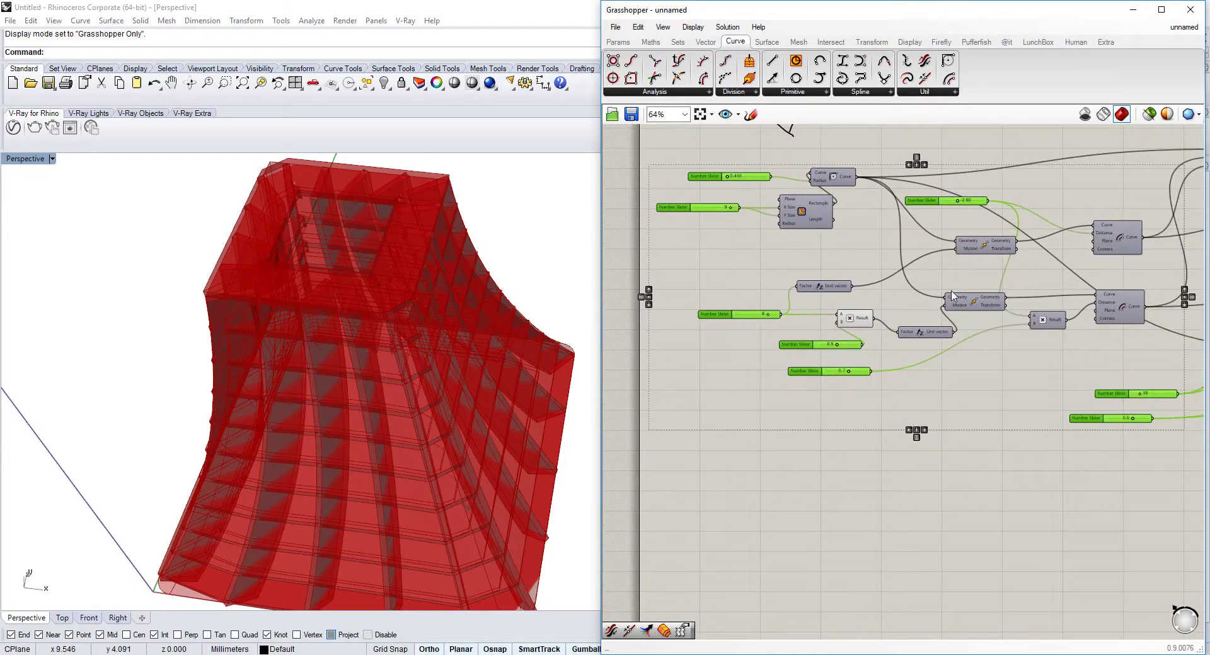
click(909, 430)
click(696, 438)
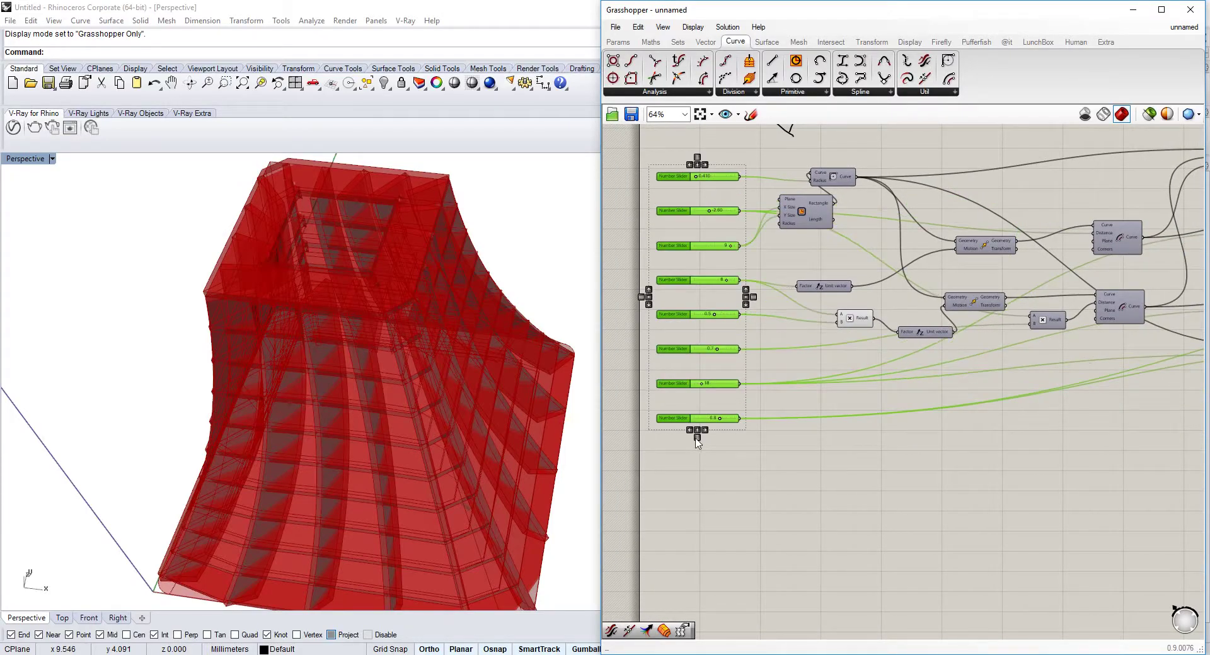
- Move the surface thickness slider to the lower end of the aligned slider column
click(985, 367)
right_drag(964, 362, 797, 387)
right_drag(1166, 372, 641, 371)
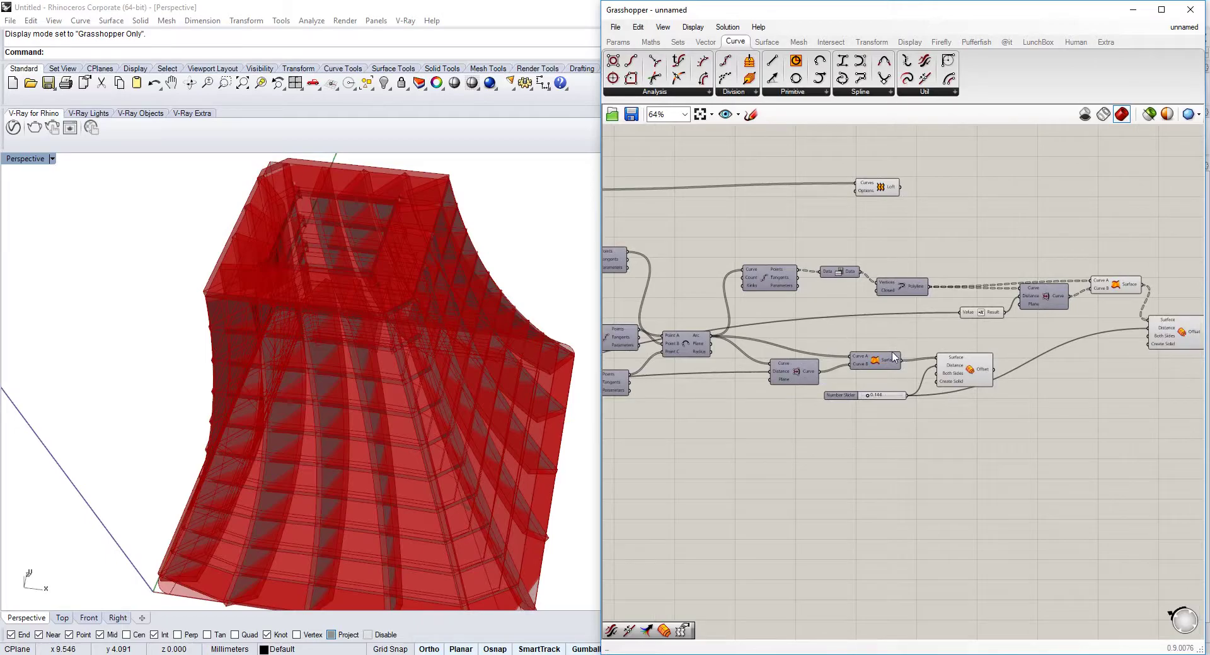
scroll(866, 356, up, 2)
click(826, 419)
scroll(734, 454, down, 8)
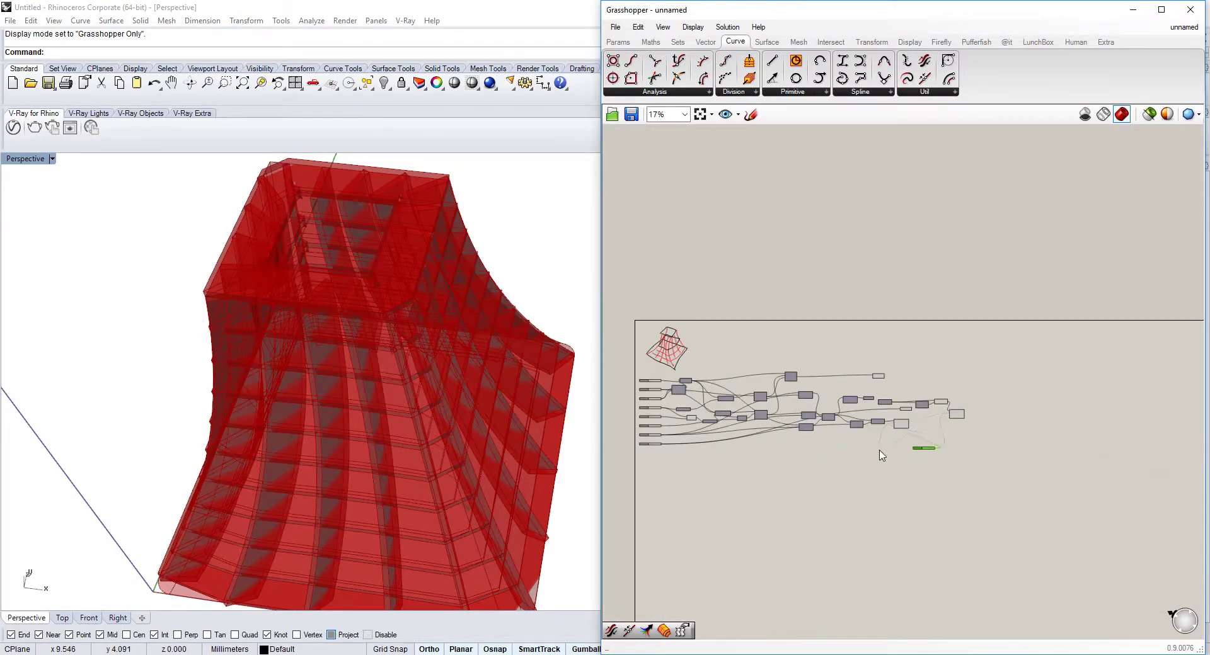
scroll(739, 455, up, 8)
scroll(737, 454, down, 8)
scroll(736, 453, up, 8)
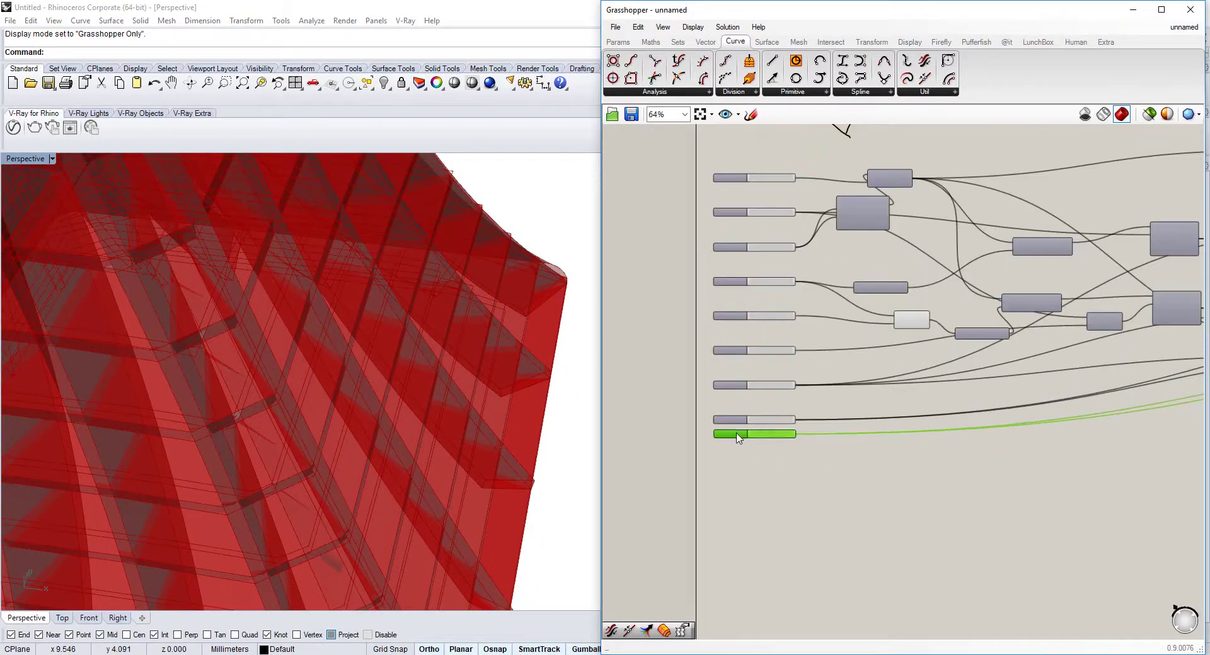
- Set the surface thickness slider to 0.112
scroll(733, 453, down, 1)
right_drag(478, 421, 479, 344)
scroll(729, 446, up, 3)
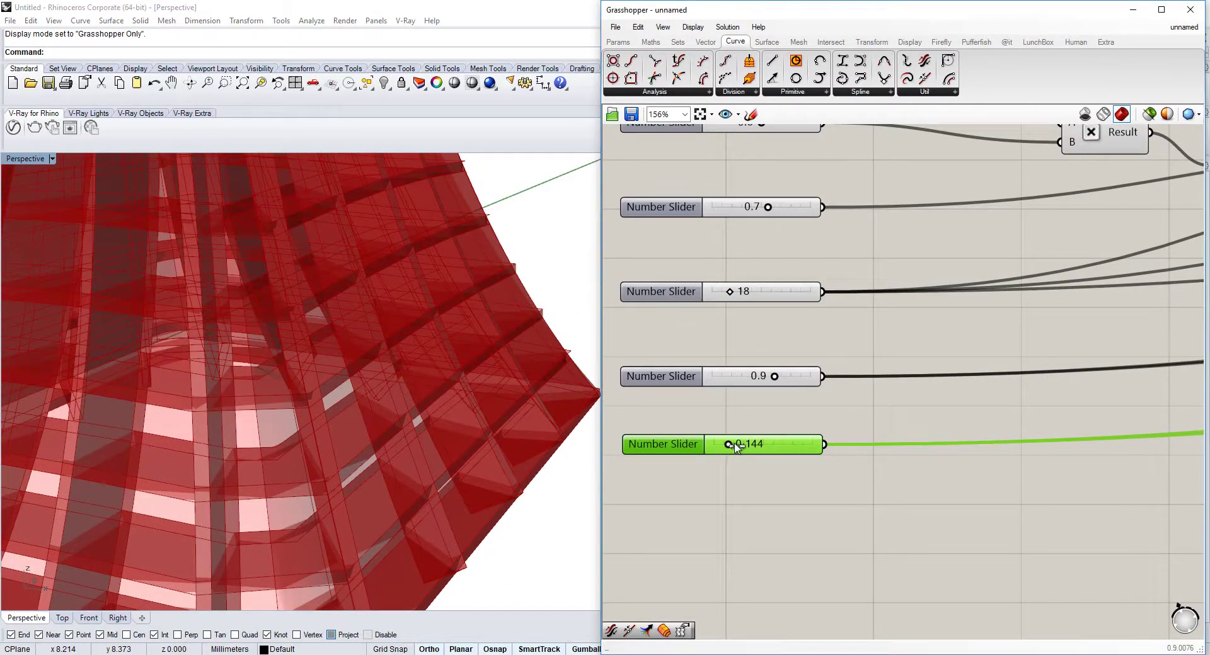
drag(744, 448, 725, 446)
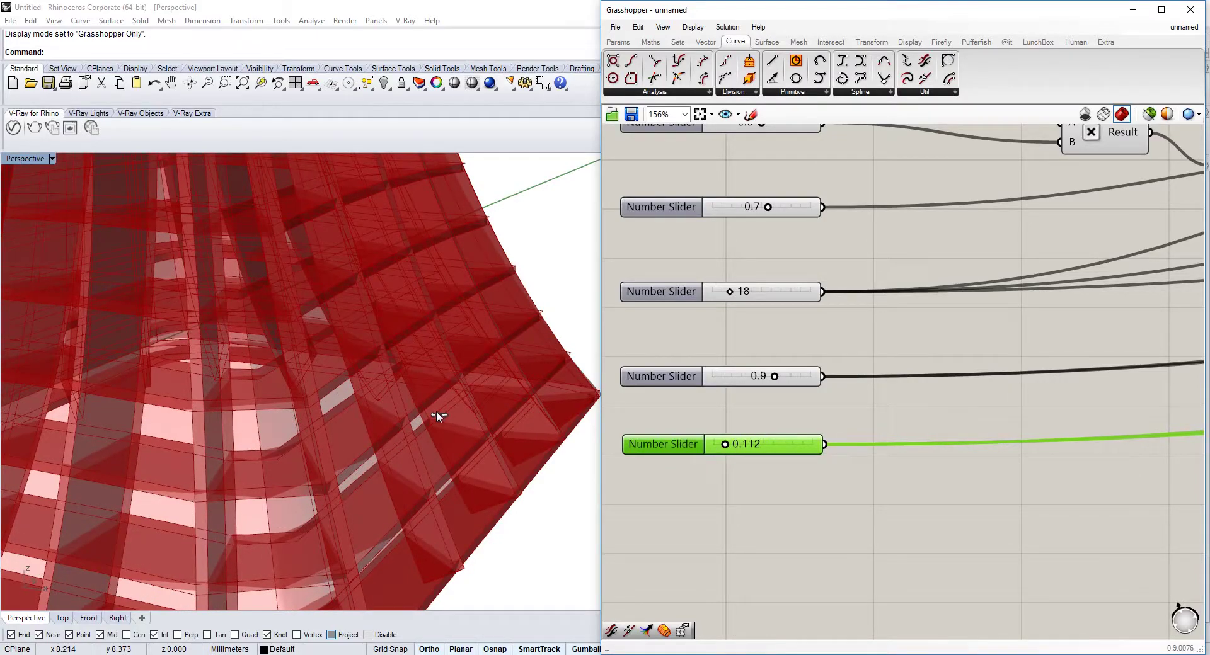
- Inspect the lattice from inside and set the offset distance slider for the rib depth to 0.6
right_drag(436, 410, 451, 315)
scroll(453, 359, down, 5)
right_drag(476, 386, 497, 419)
scroll(505, 404, up, 5)
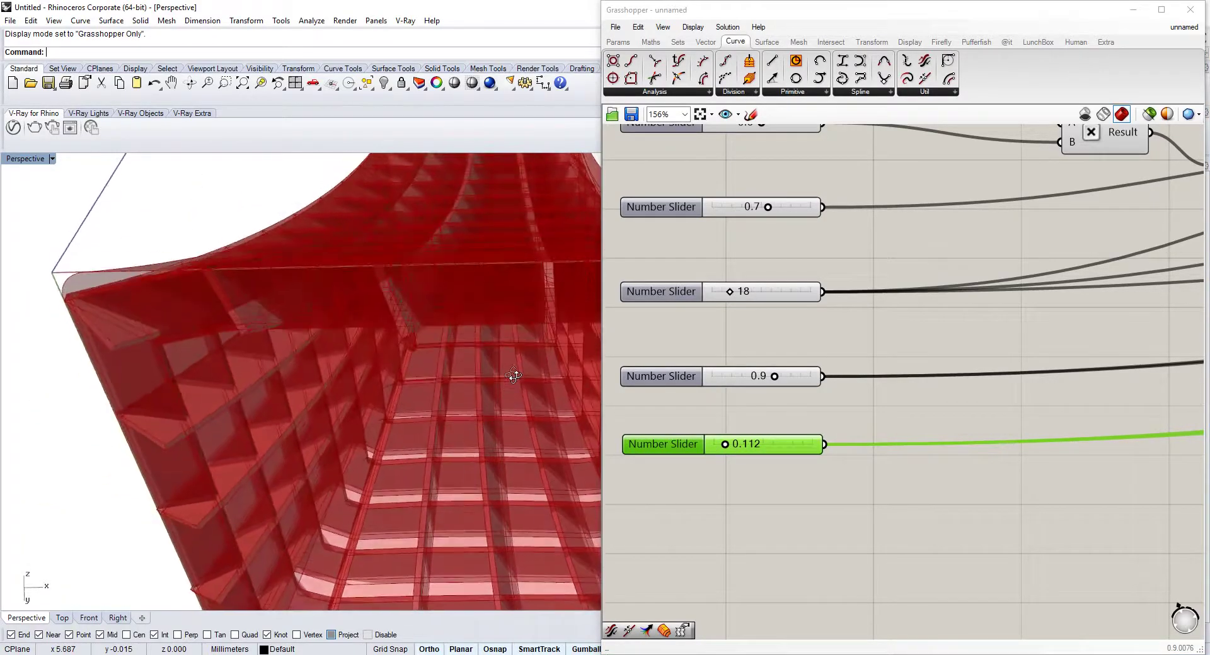
right_drag(513, 378, 734, 363)
mouse_move(775, 377)
mouse_down()
mouse_move(753, 378)
mouse_move(768, 378)
mouse_up()
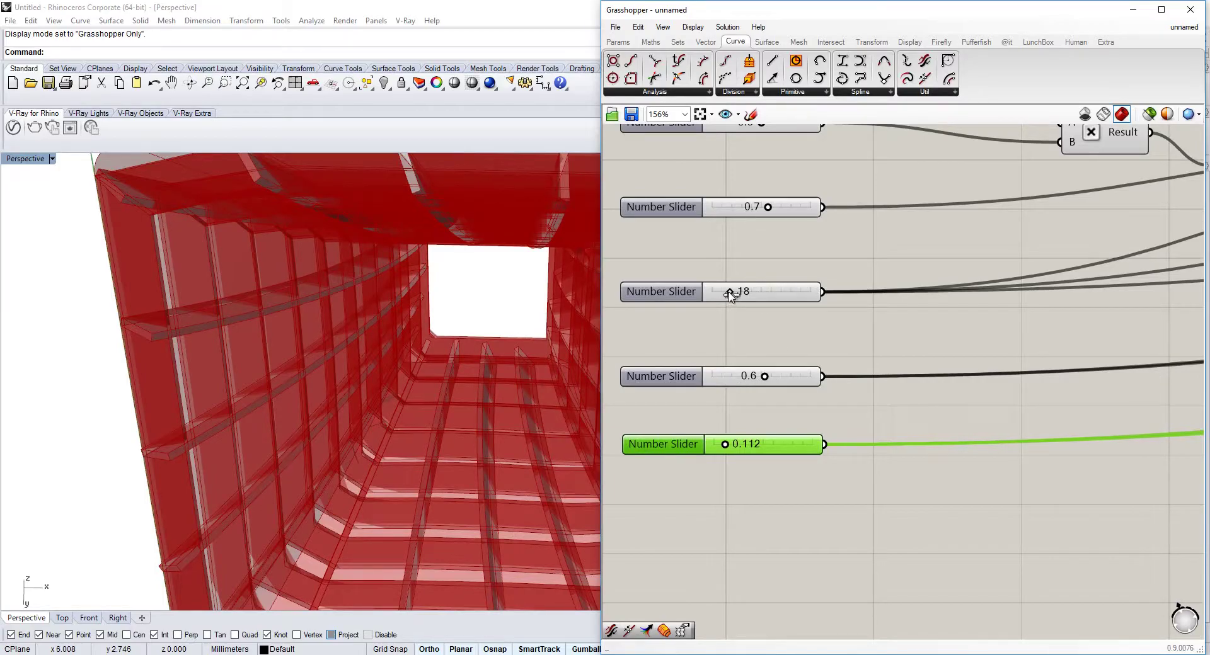
- Set the integer slider that controls the rib count to 19 and check the lattice from inside
drag(746, 294, 730, 294)
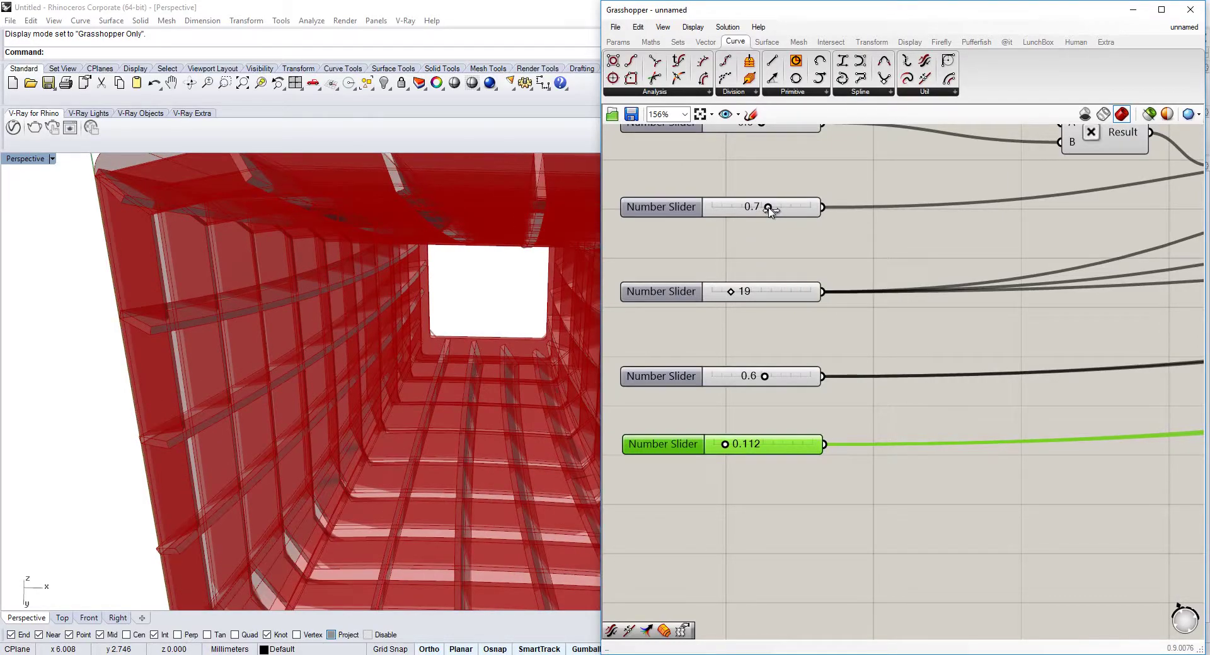
drag(769, 208, 765, 208)
scroll(818, 189, down, 2)
scroll(753, 217, up, 4)
drag(750, 219, 767, 225)
scroll(762, 224, down, 4)
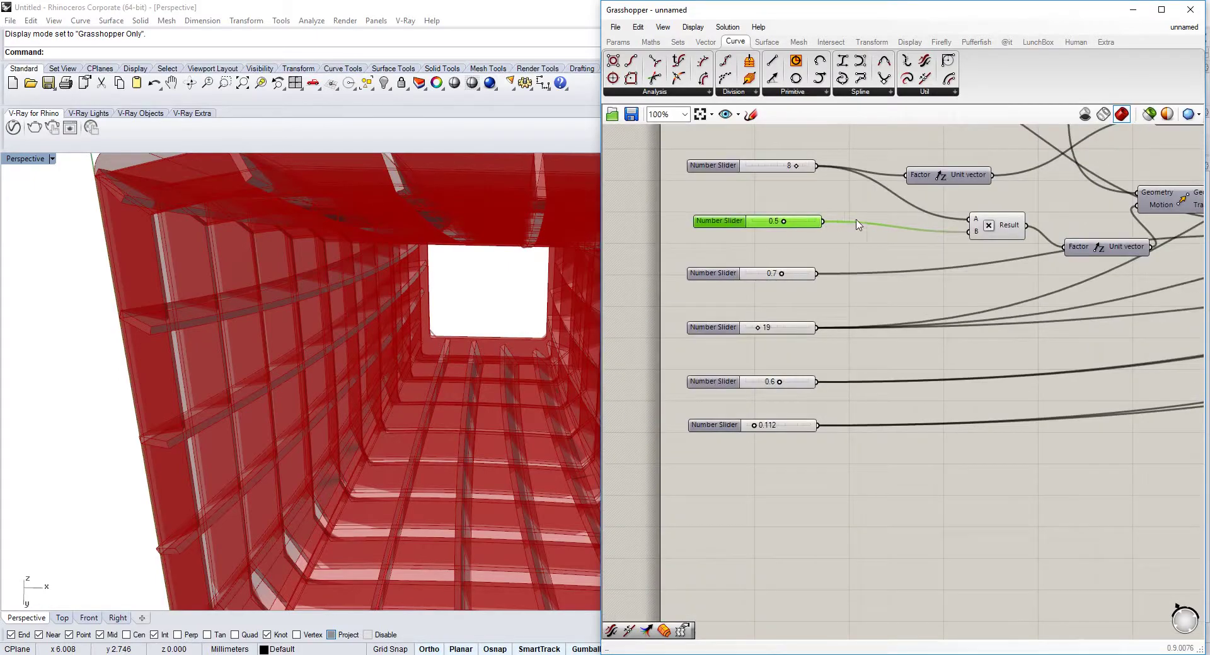
scroll(339, 305, down, 4)
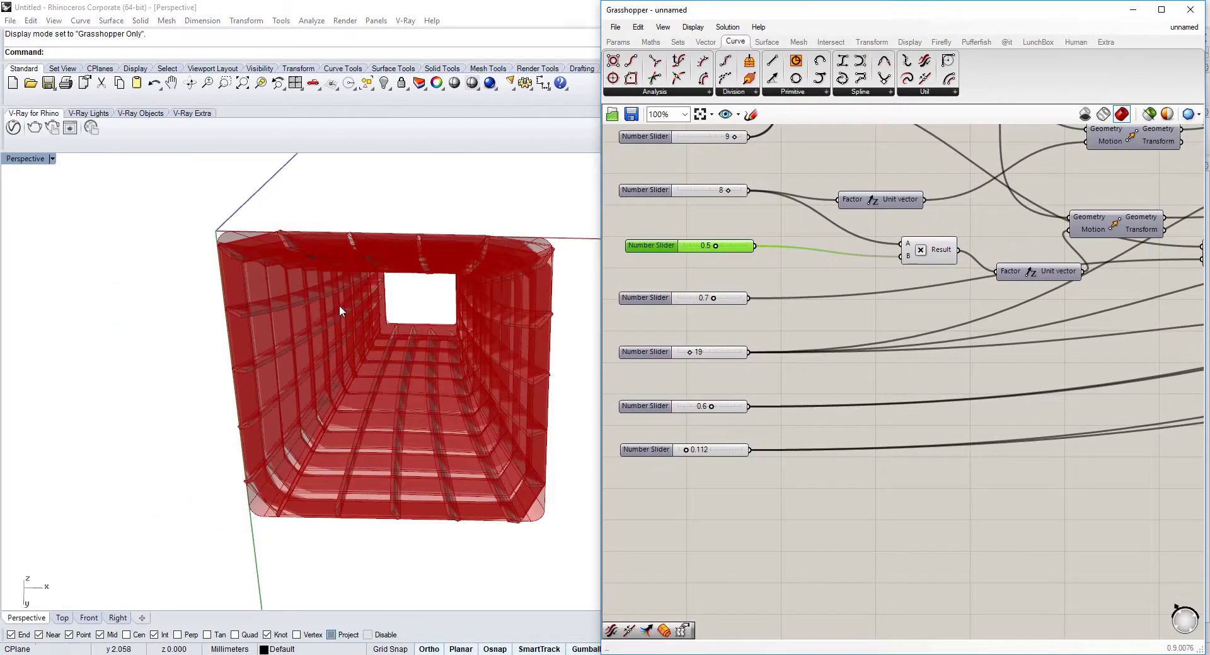
scroll(480, 314, up, 3)
- Rearrange the two Offset Surface components so they sit one above the other at the end of the definition
scroll(974, 313, down, 5)
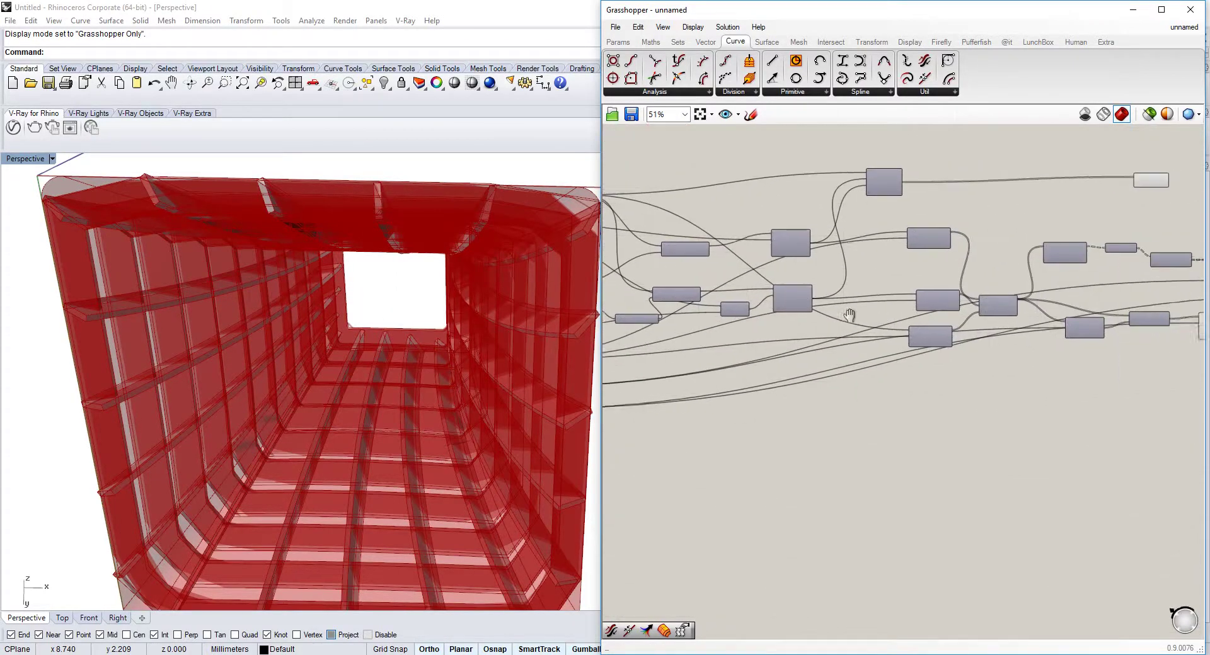
click(973, 313)
scroll(973, 313, up, 3)
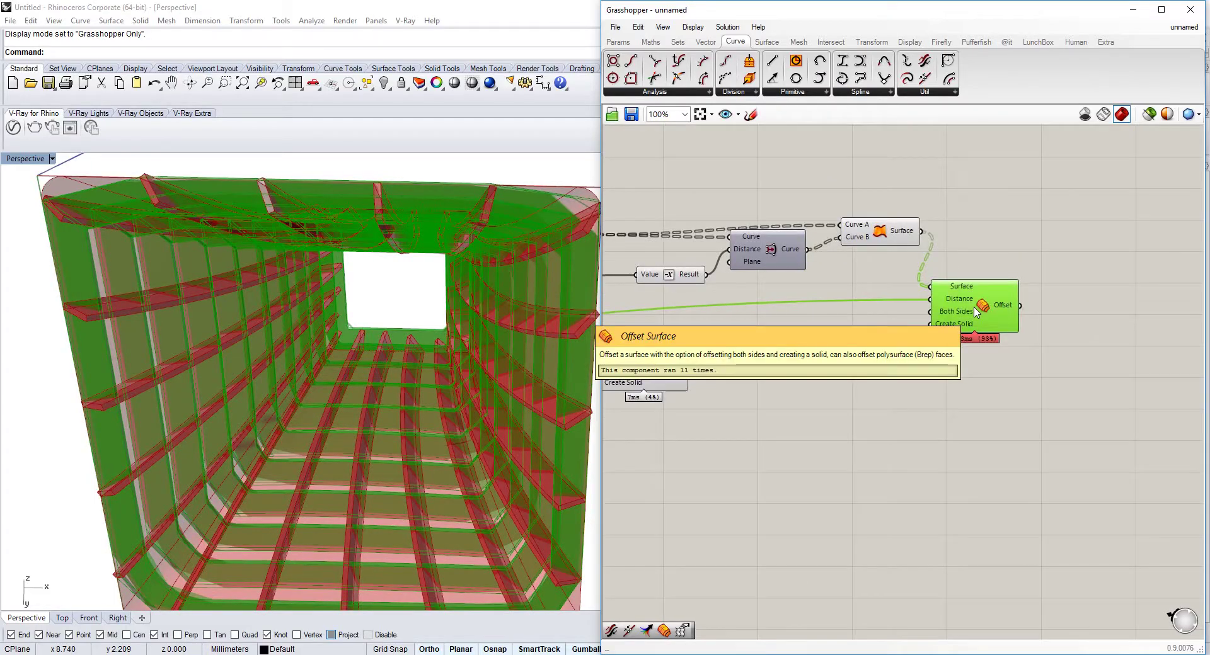
right_drag(948, 296, 1032, 309)
shift+click(741, 376)
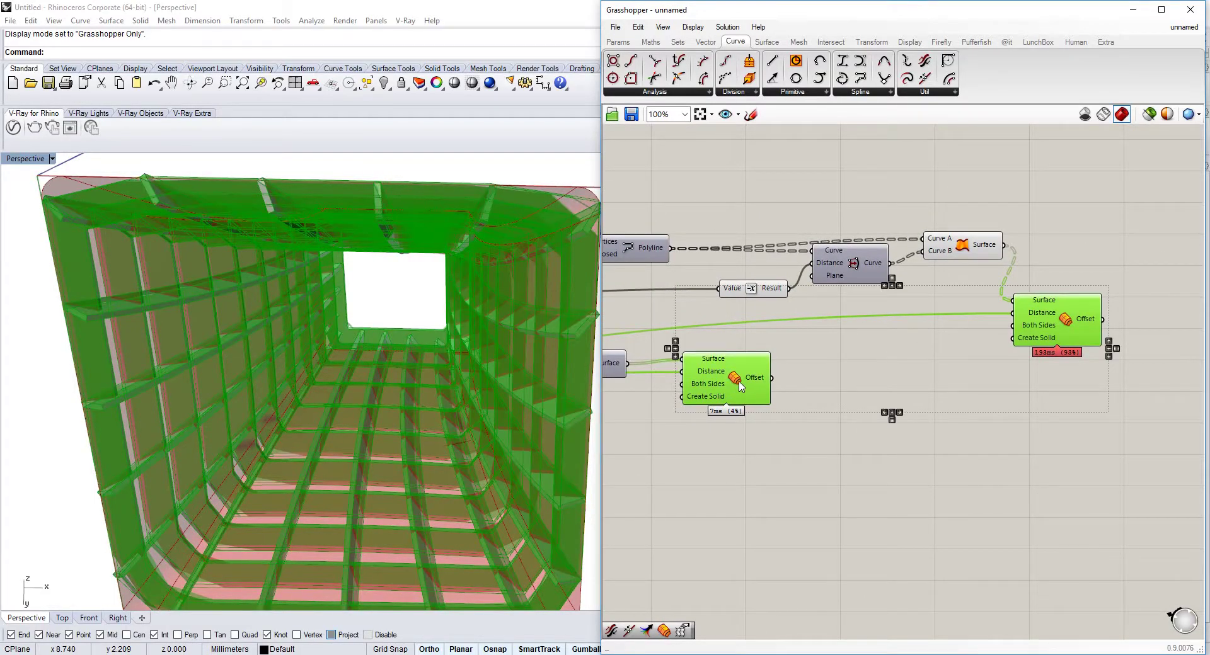
drag(741, 375, 1067, 456)
click(898, 362)
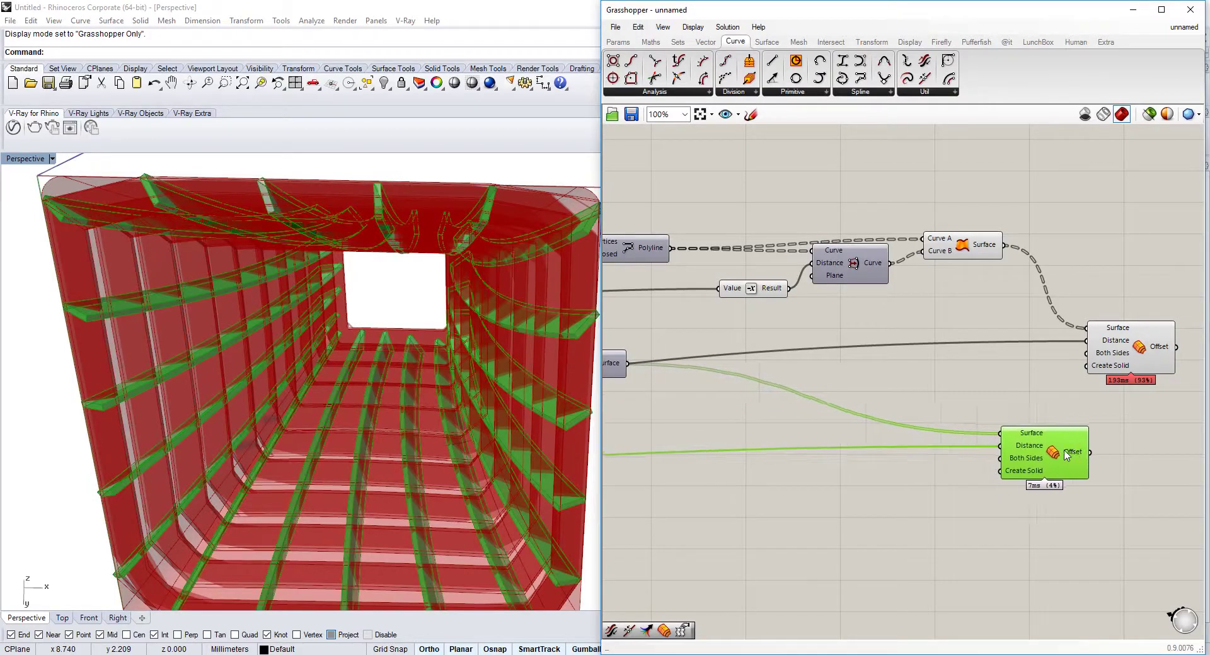
drag(1144, 343, 1067, 373)
- Bake both Offset Surface components into Rhino and group all the baked rib geometry
click(967, 496)
drag(968, 494, 1109, 342)
middle_click(1027, 392)
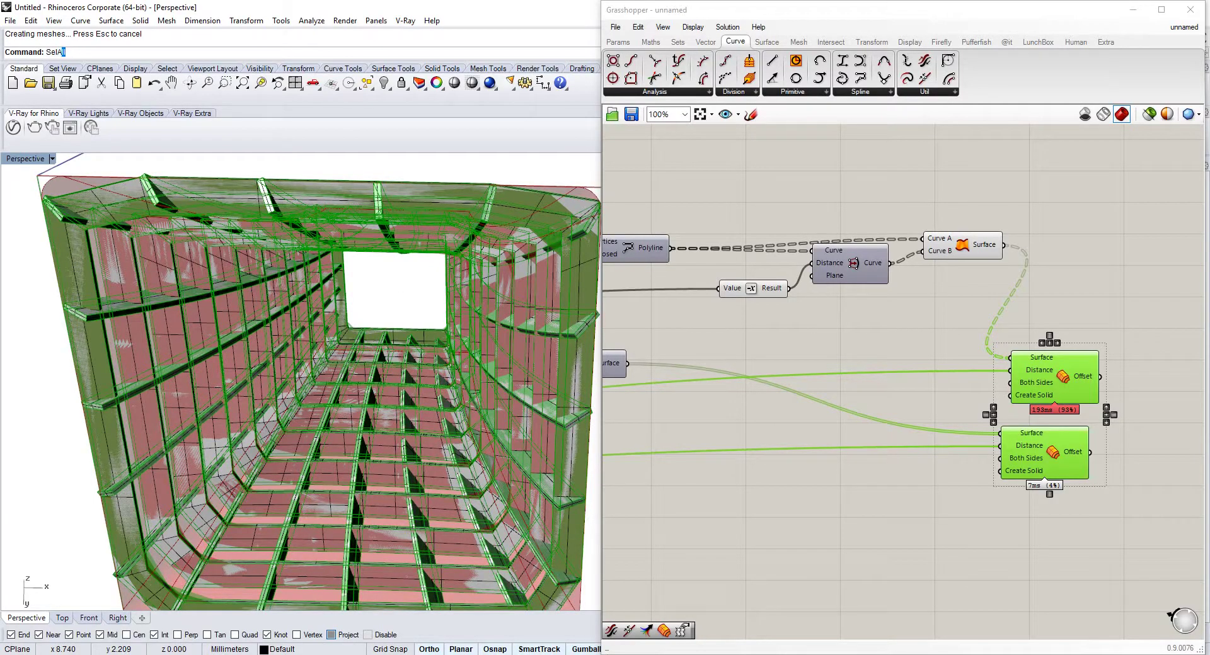
text(SelA)
key(Return)
text(Group)
key(Return)
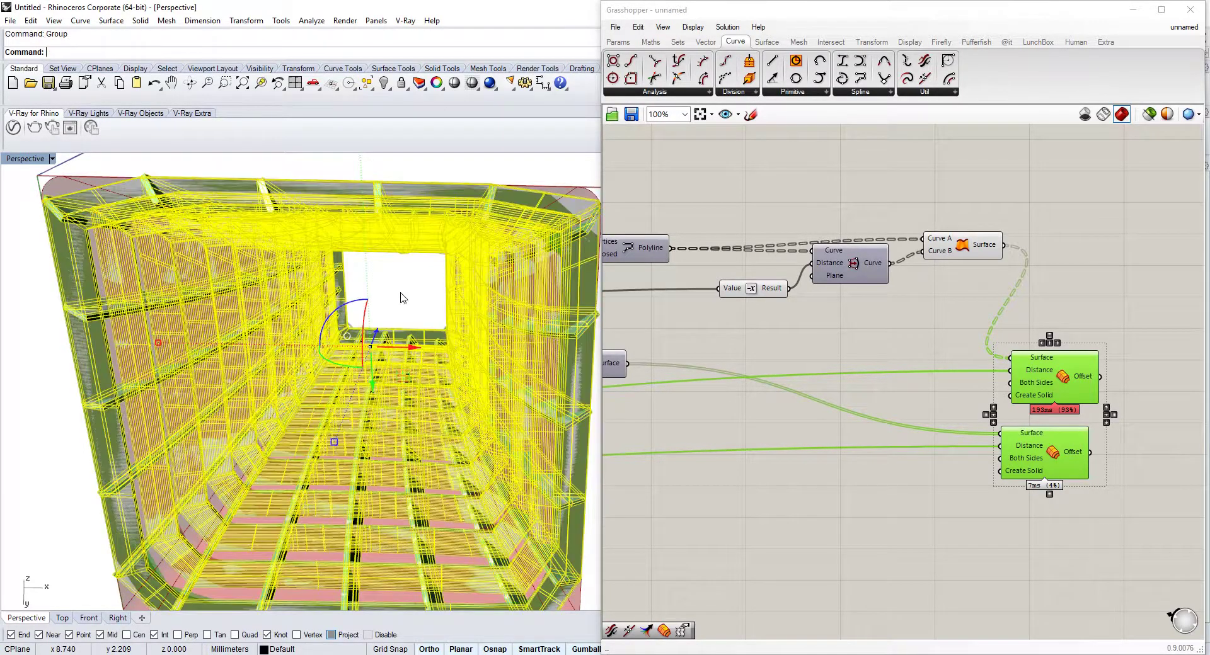
click(406, 298)
- Bake the Loft component as a separate surface in Rhino
scroll(860, 316, down, 2)
scroll(881, 205, up, 3)
click(881, 206)
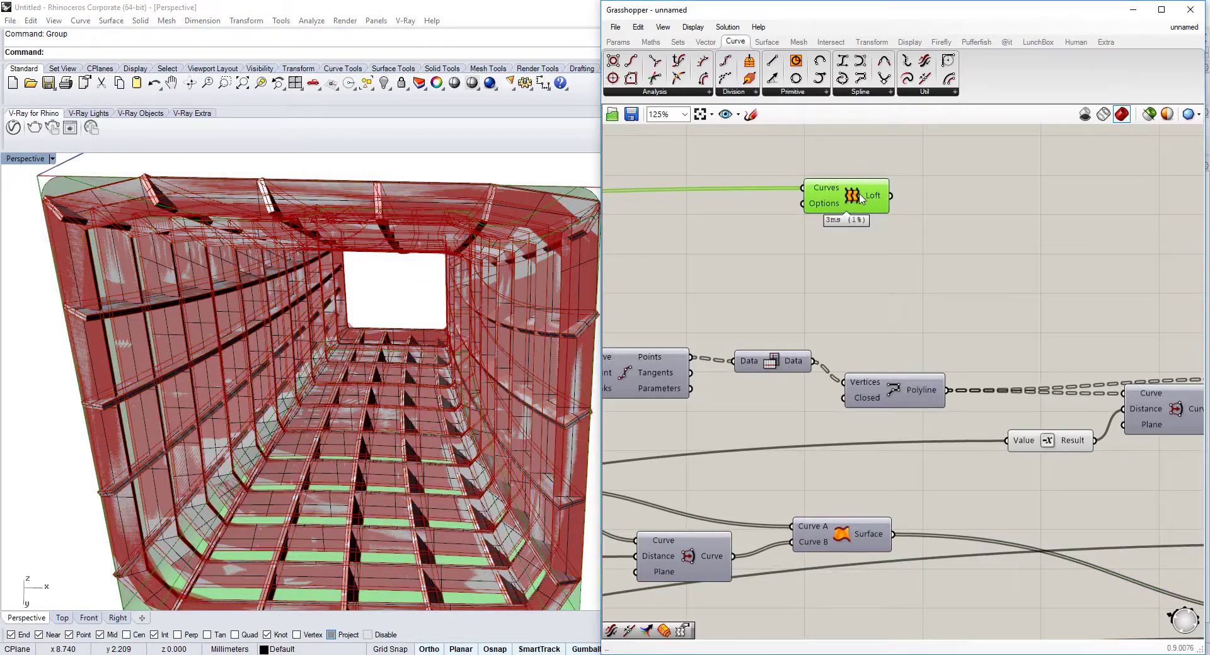
key(space)
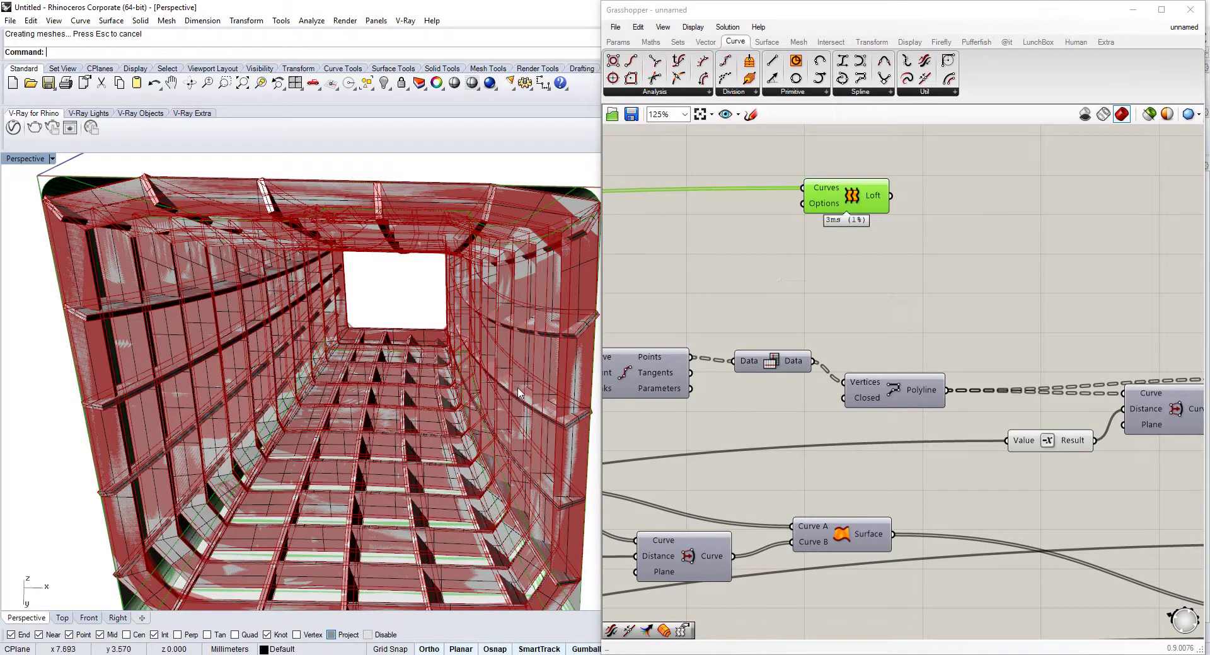
- Open the V-Ray Asset Editor and apply the Flooring_Laminate_A_Narrow_250cm material to the grouped ribs
right_drag(520, 394, 421, 267)
click(14, 127)
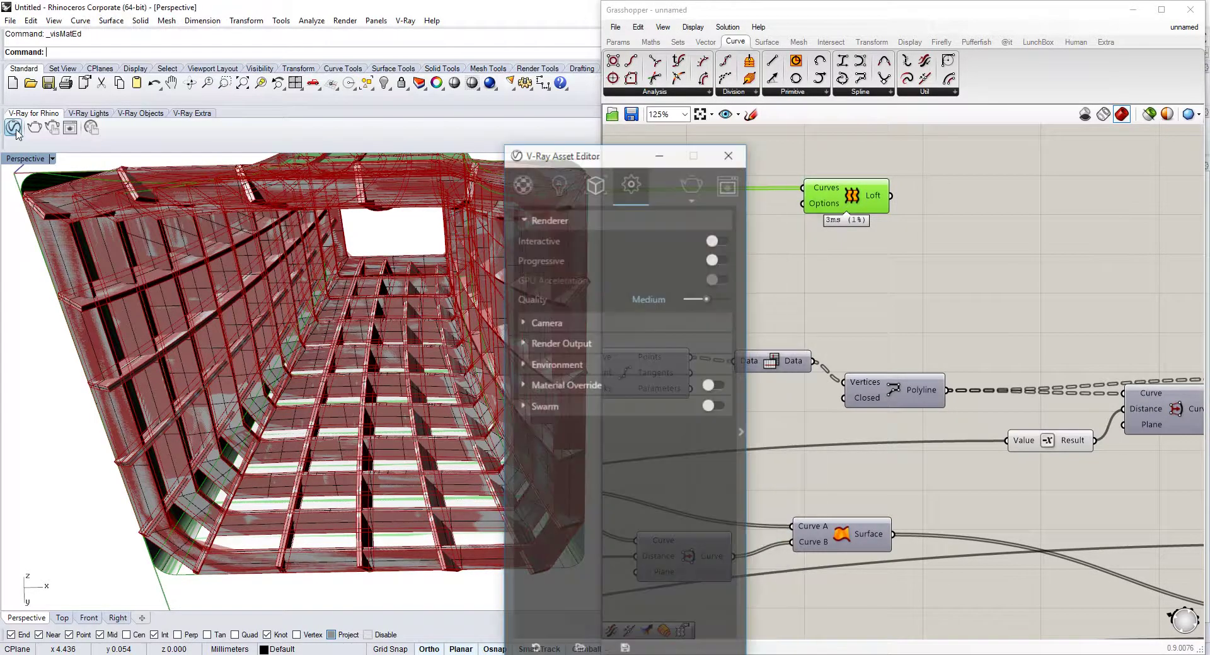
click(531, 150)
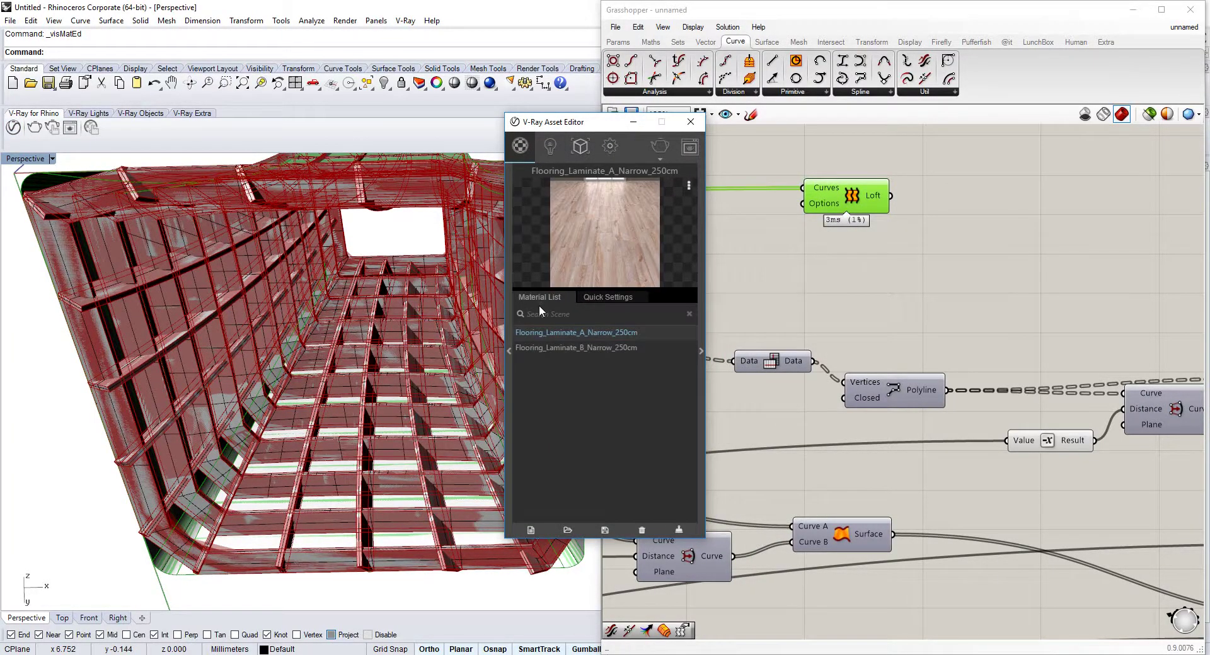
click(453, 359)
right_click(591, 333)
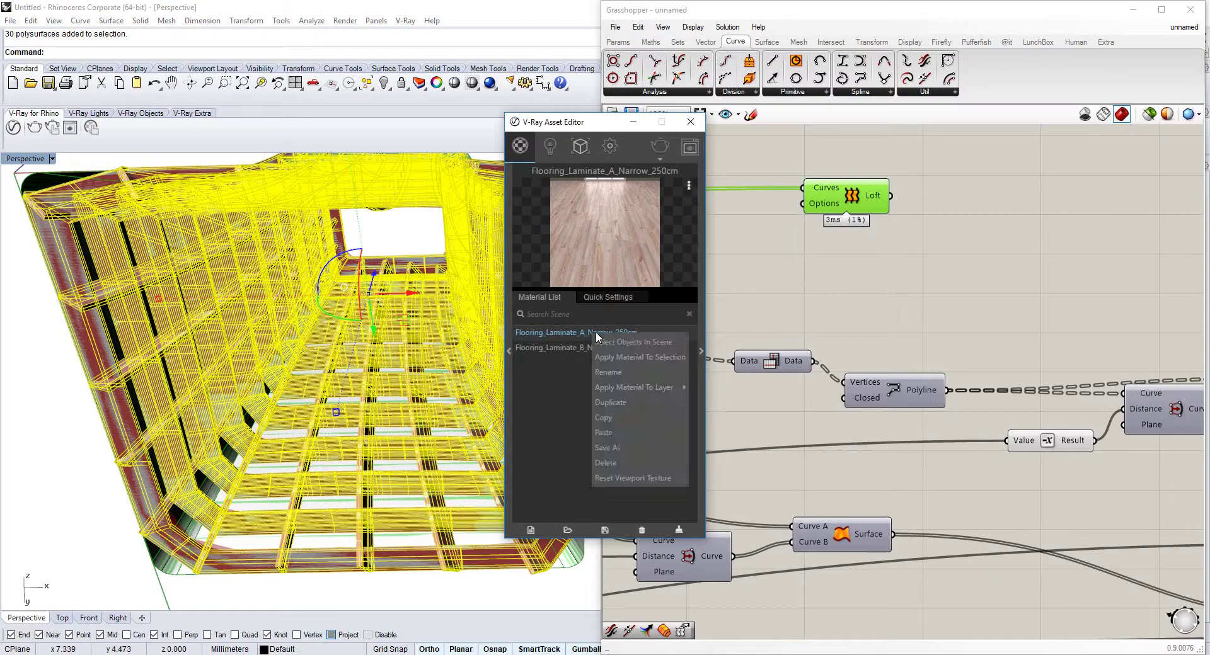
click(637, 357)
- Apply Flooring_Laminate_A_Narrow_250cm to the baked loft surface too, and move the material editor clear of the viewport
click(411, 538)
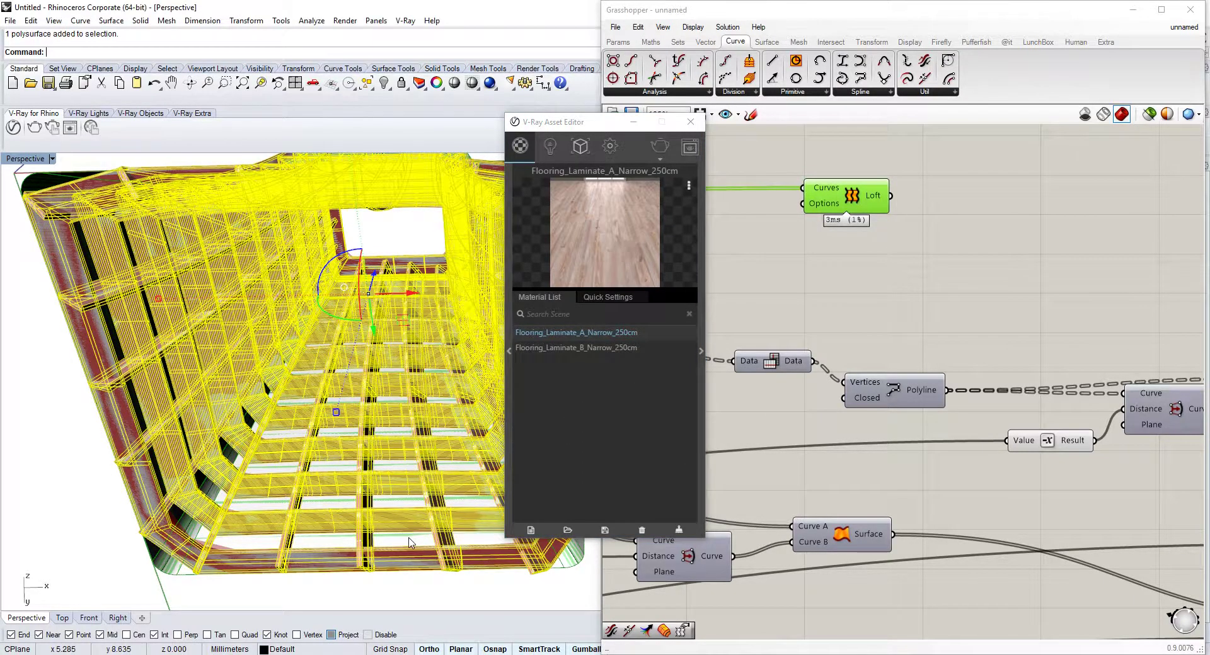
right_click(593, 332)
click(644, 323)
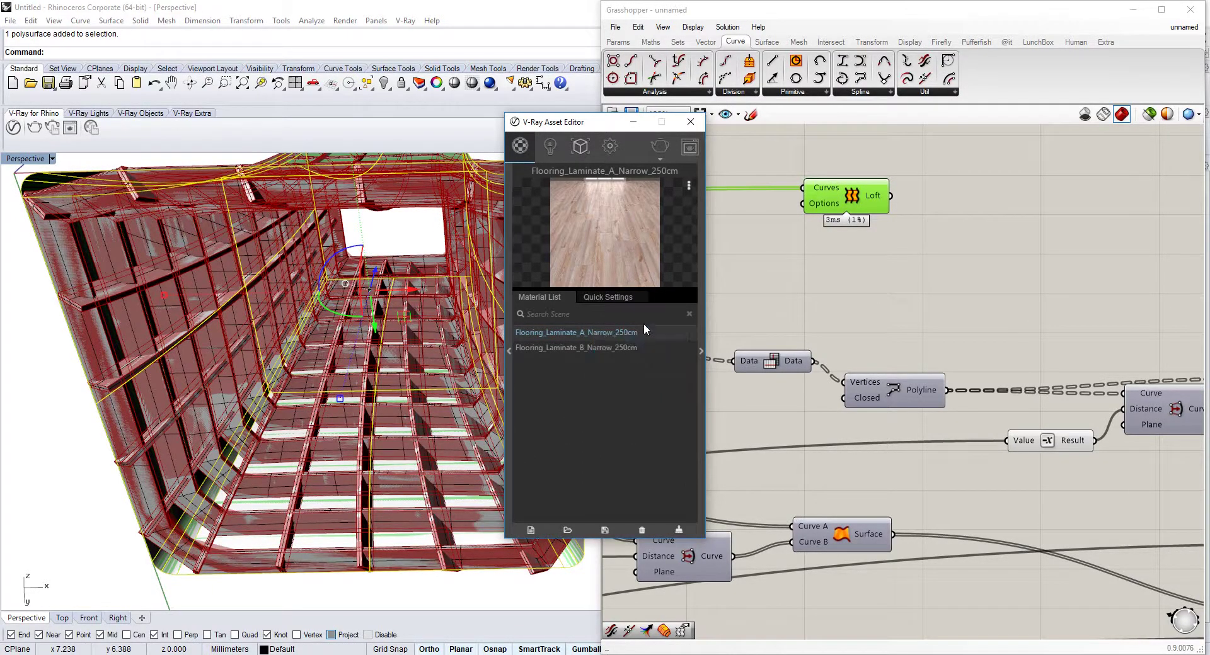
drag(597, 127, 906, 165)
- Select all the baked polysurfaces and move them forward, away from the red Grasshopper preview
right_drag(424, 261, 442, 313)
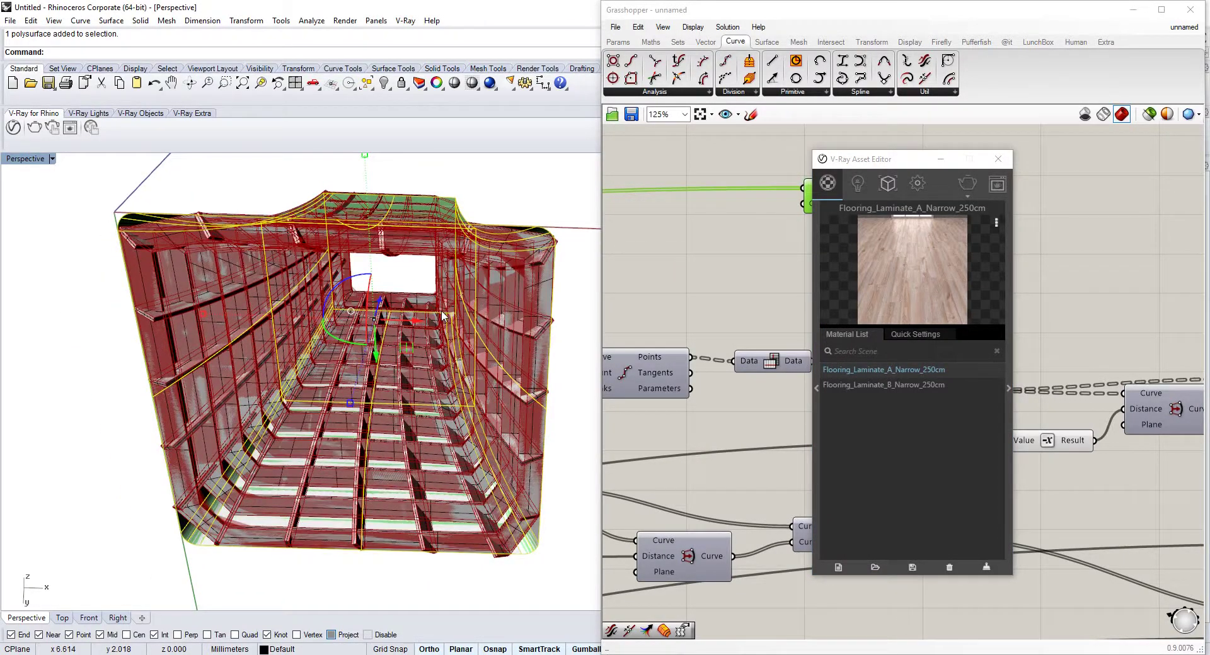
scroll(442, 310, down, 4)
key(ctrl+a)
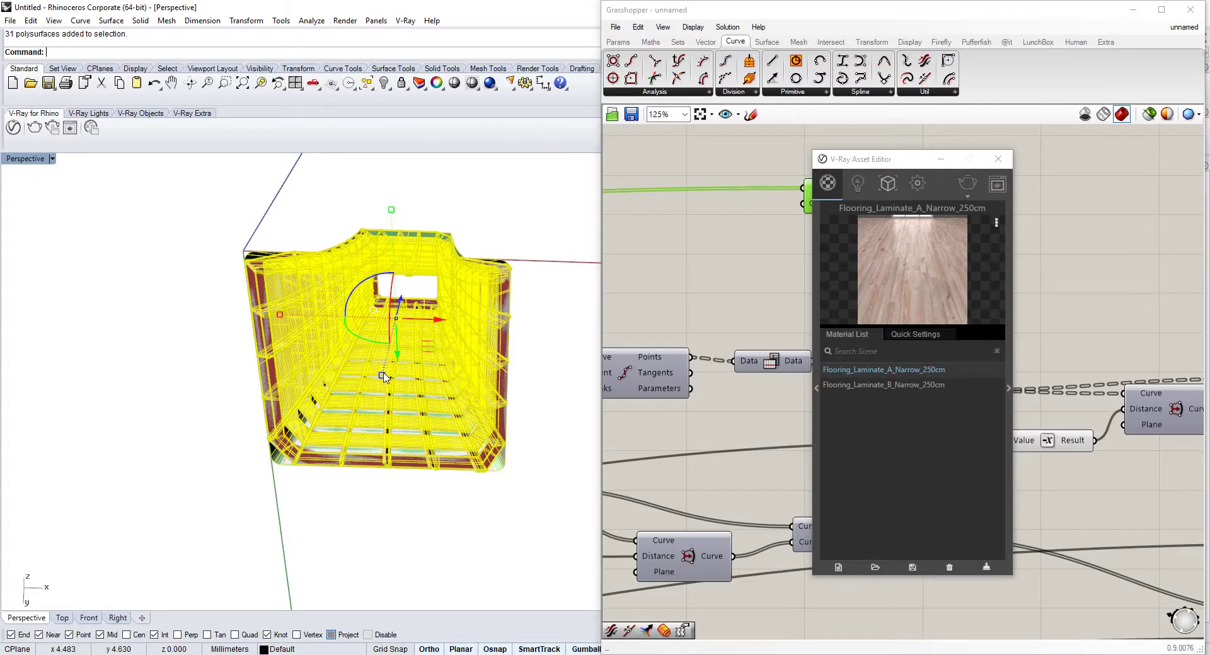
scroll(391, 404, up, 5)
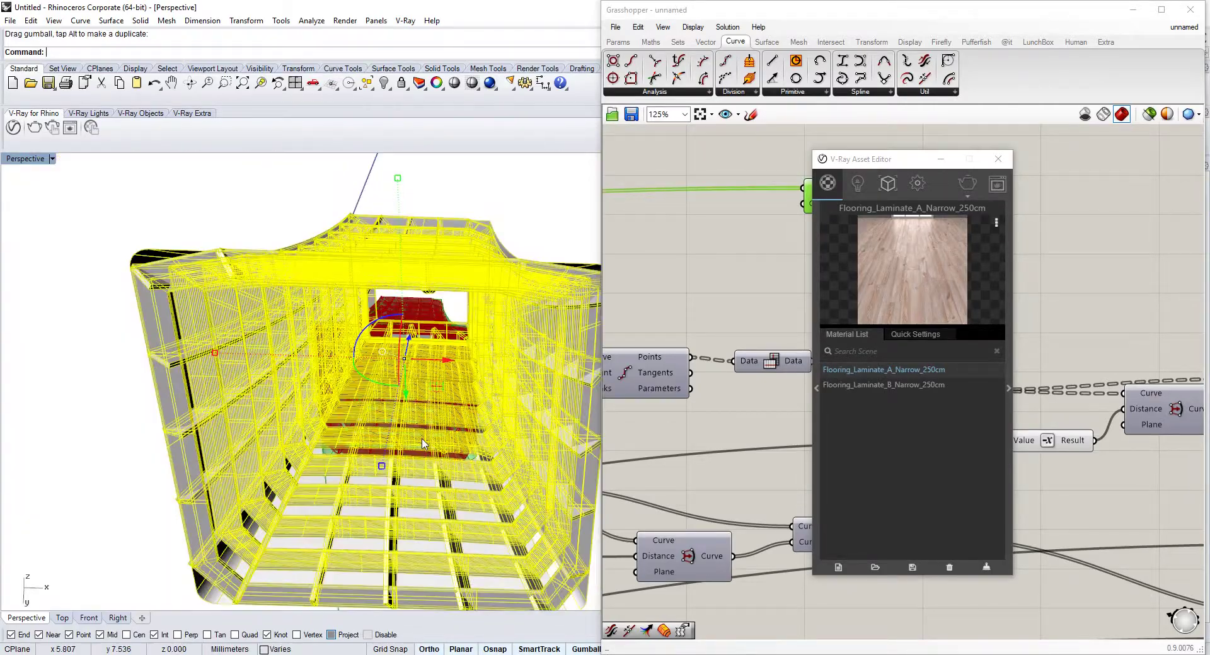
key(Escape)
- Frame the perspective view looking into the baked funnel and start a V-Ray render
right_drag(422, 439, 341, 398)
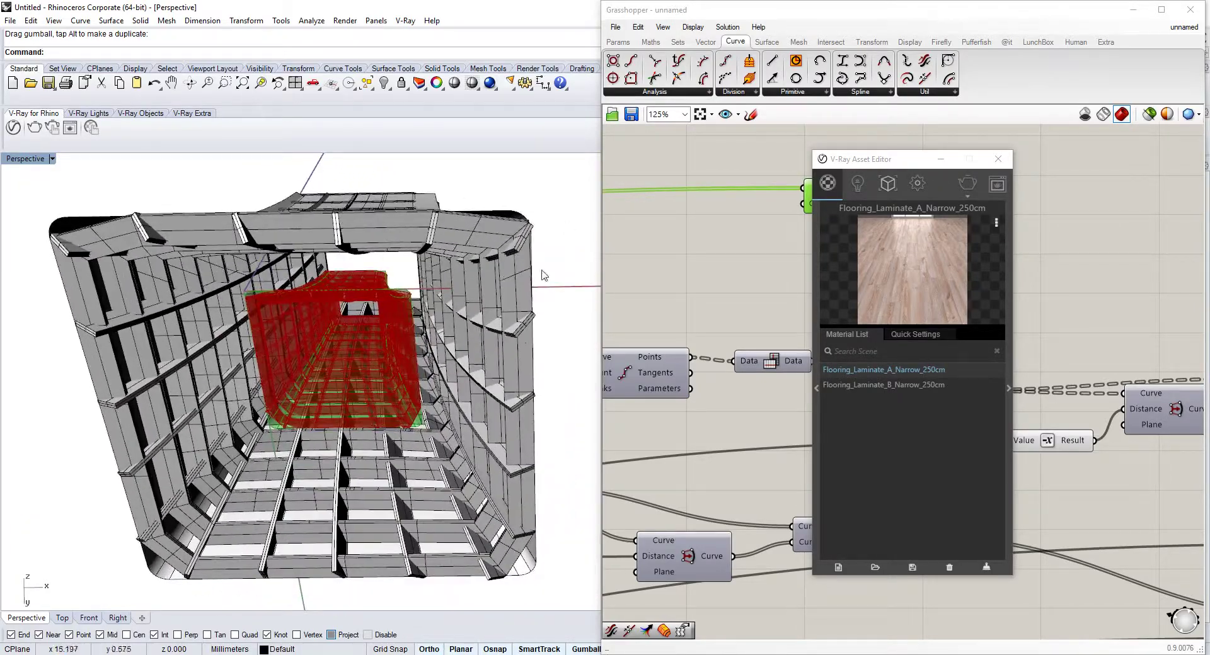
scroll(414, 369, up, 4)
scroll(414, 361, down, 2)
right_drag(414, 362, 449, 353)
scroll(527, 352, down, 2)
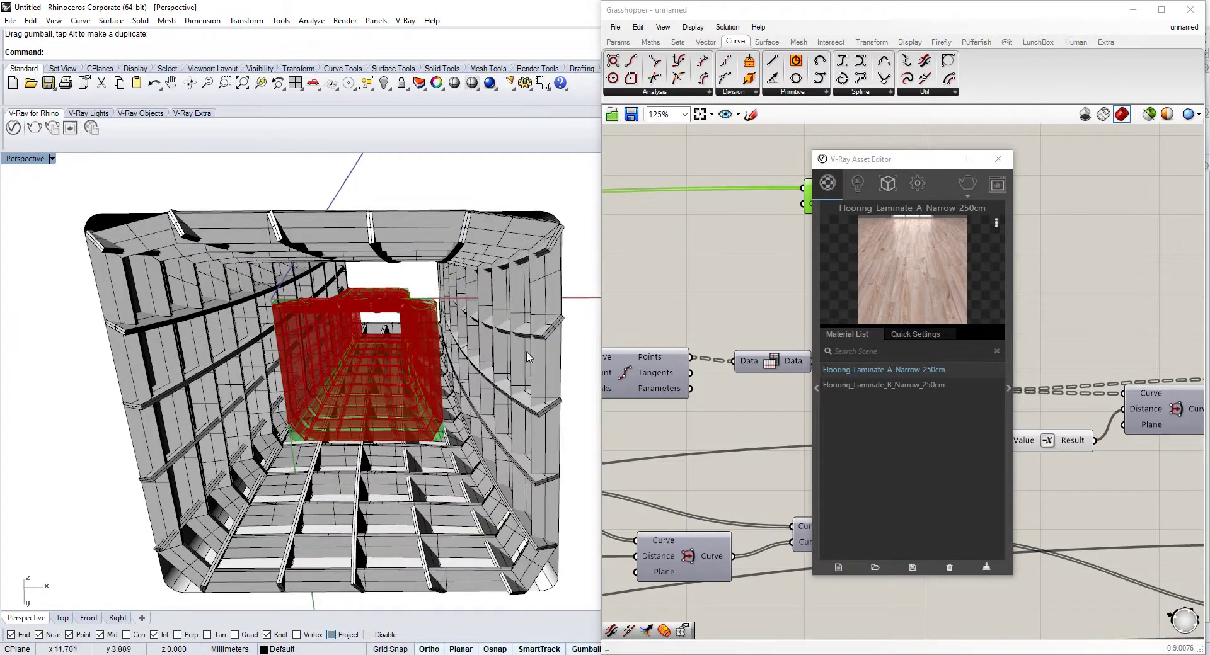
click(968, 184)
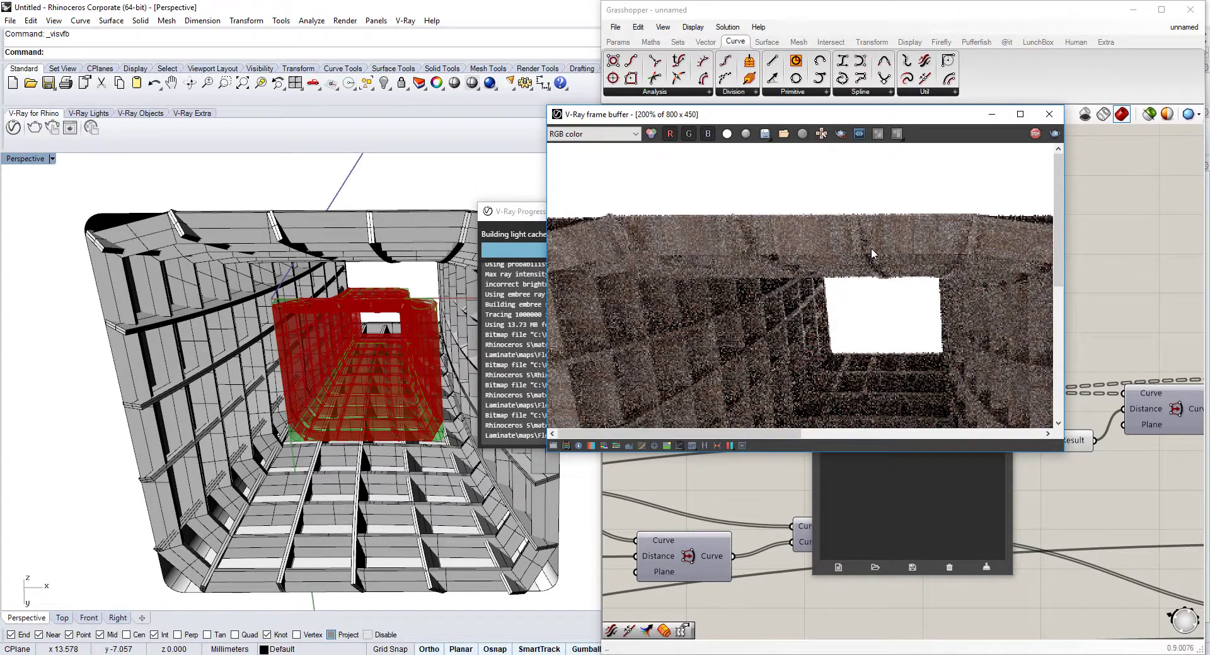
- Maximize the frame buffer and examine the wood texture and rib shadows in the progressing render
scroll(871, 254, down, 2)
click(917, 524)
click(696, 339)
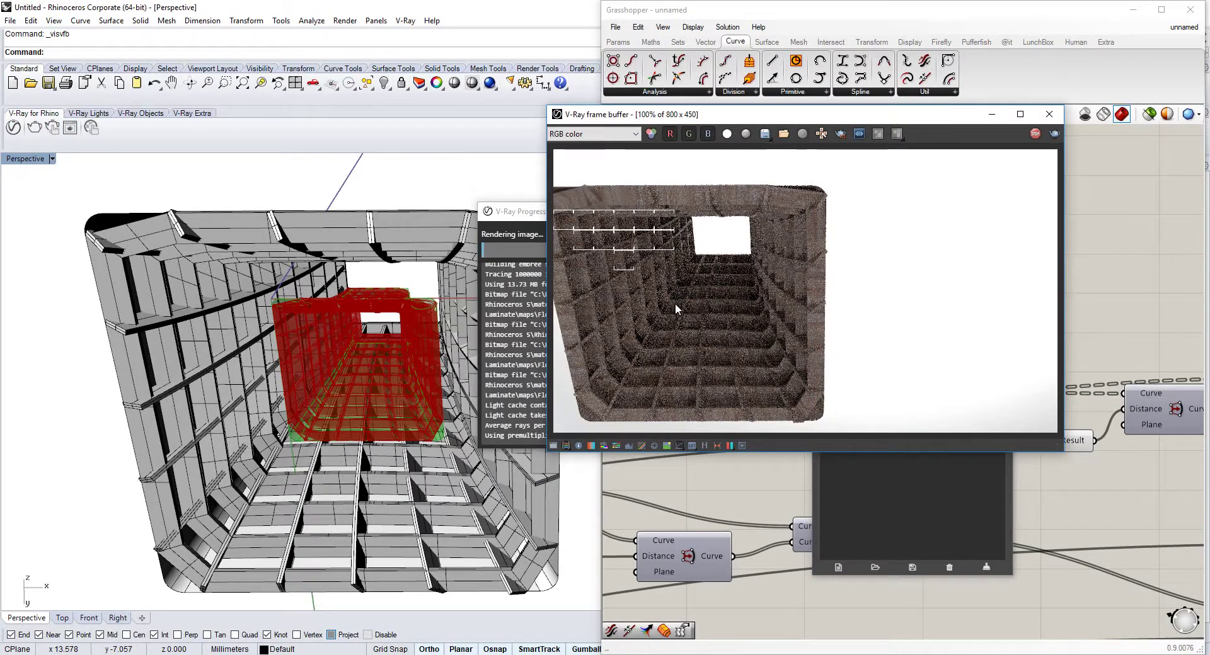
scroll(673, 317, up, 1)
scroll(744, 334, down, 1)
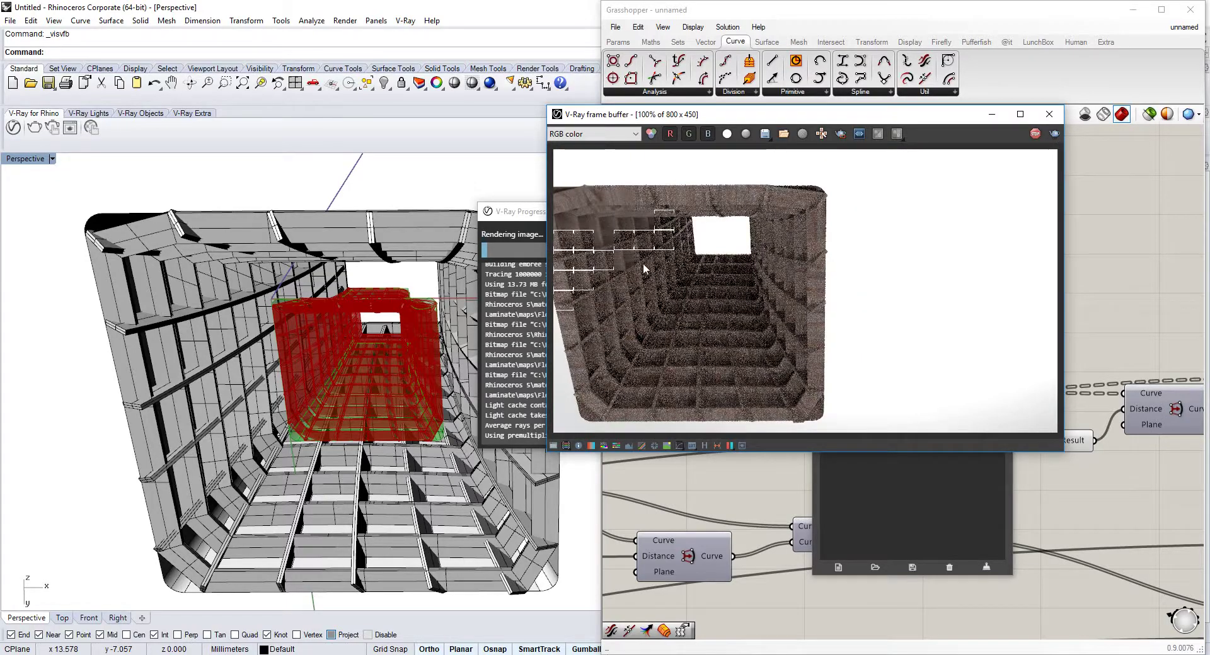
scroll(642, 263, up, 1)
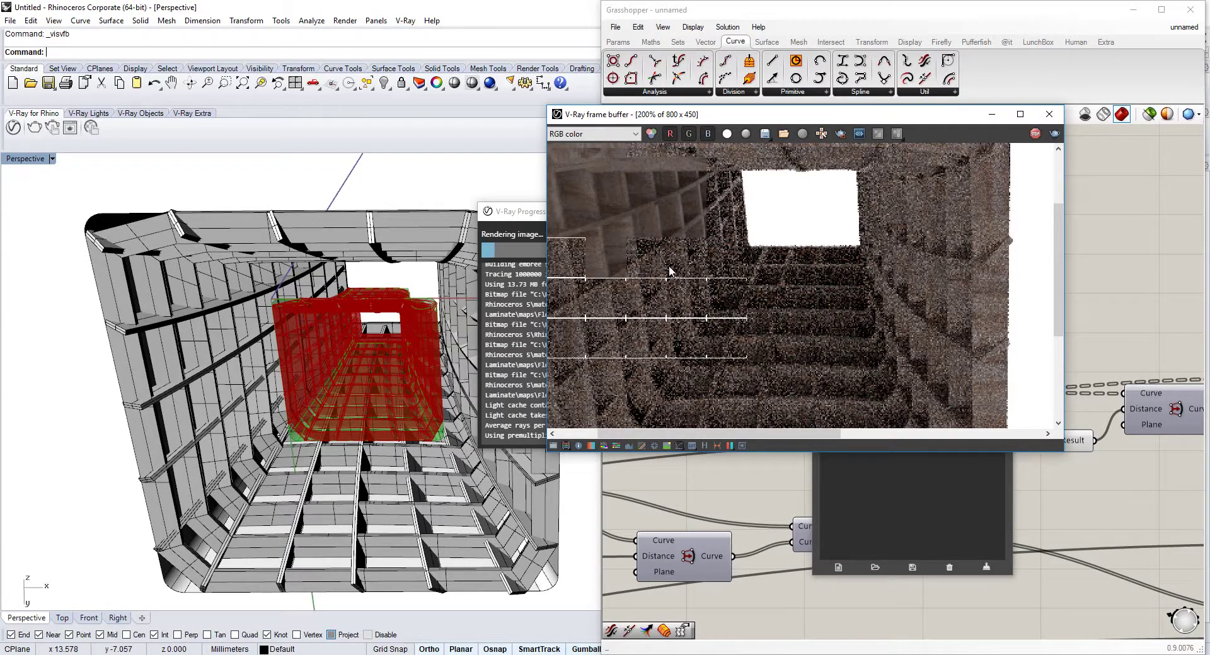
scroll(725, 264, down, 1)
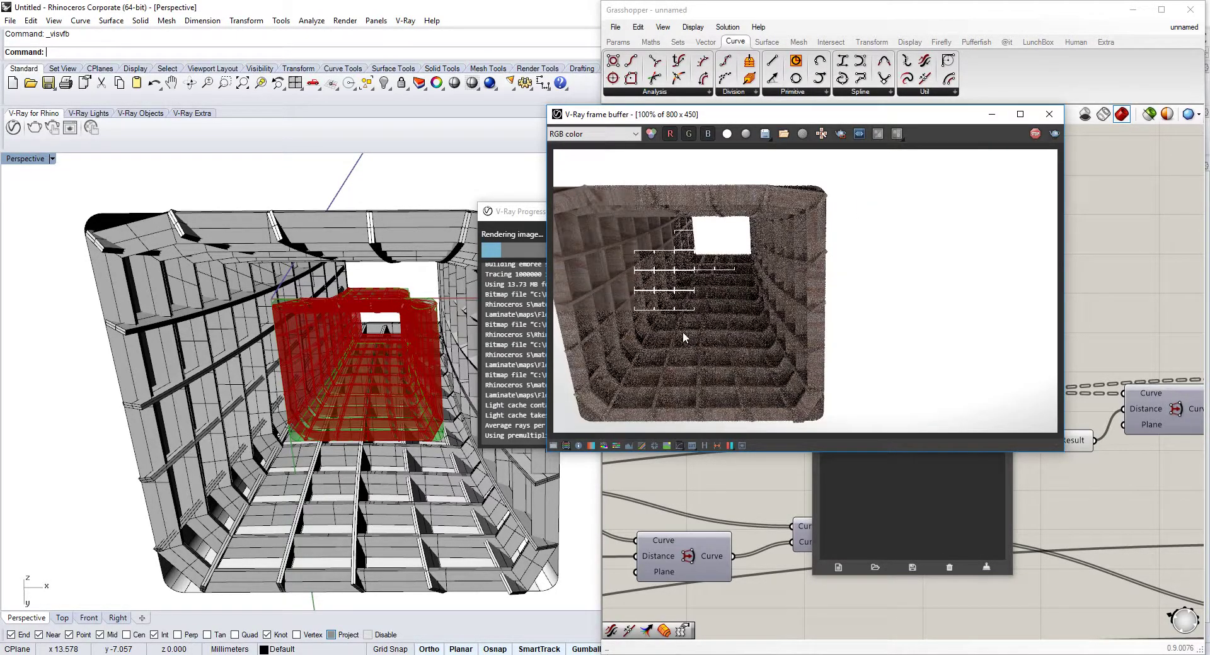
double_click(802, 118)
scroll(459, 354, up, 1)
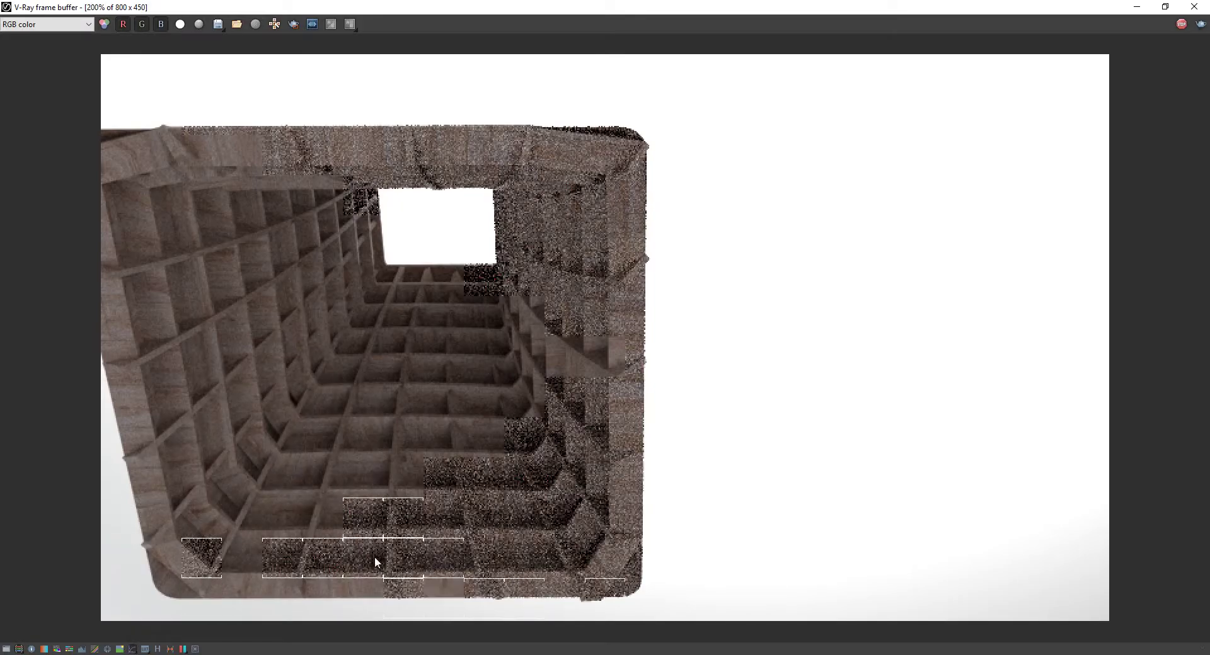
- Switch to the browser's Dezeen photo of the House in a Garden roof, examine its ribs, and return to the render
mouse_move(417, 654)
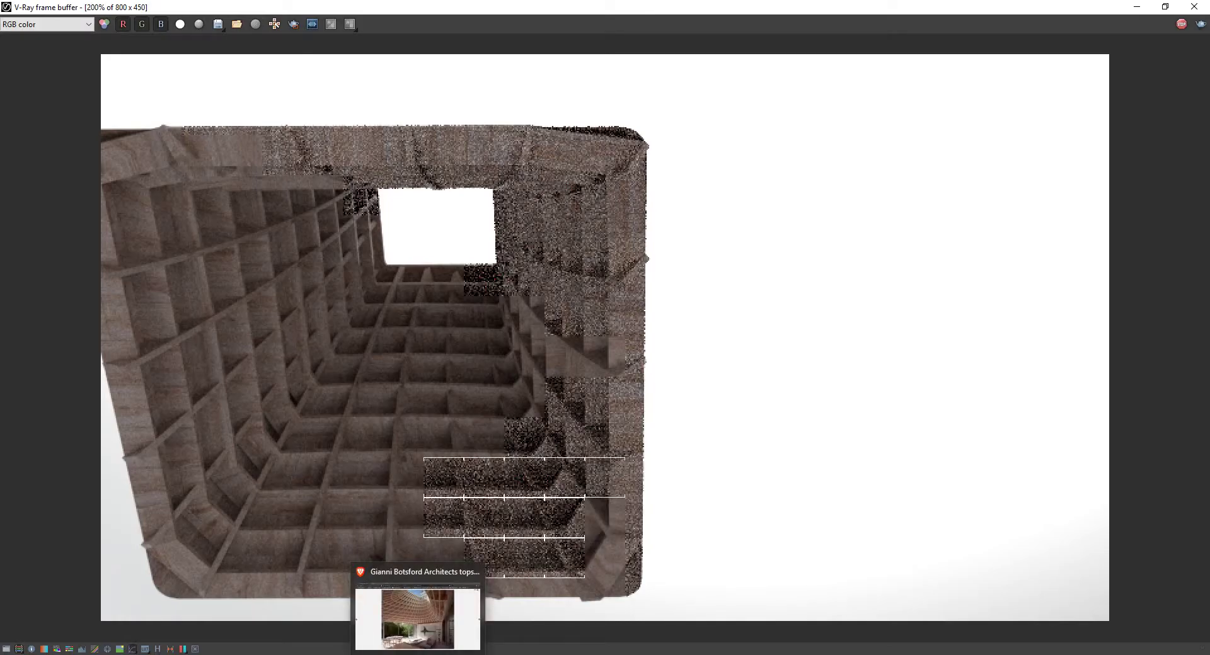
click(414, 630)
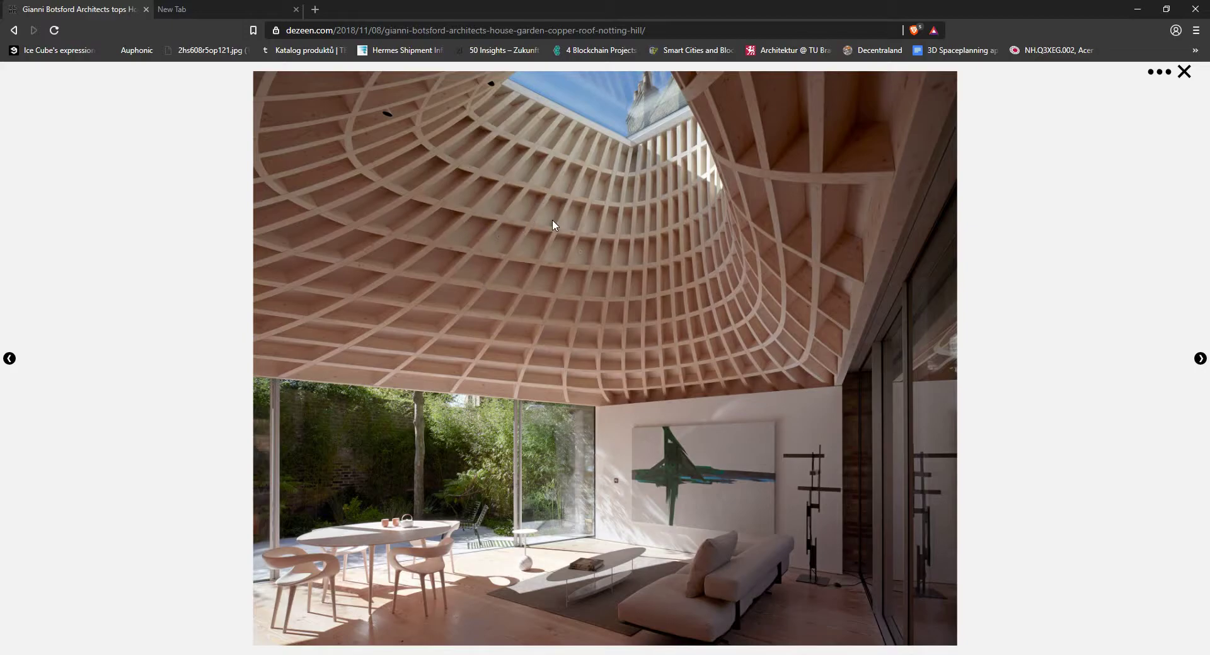
ctrl+scroll(553, 225, up, 3)
ctrl+scroll(552, 231, down, 2)
mouse_move(354, 653)
click(399, 621)
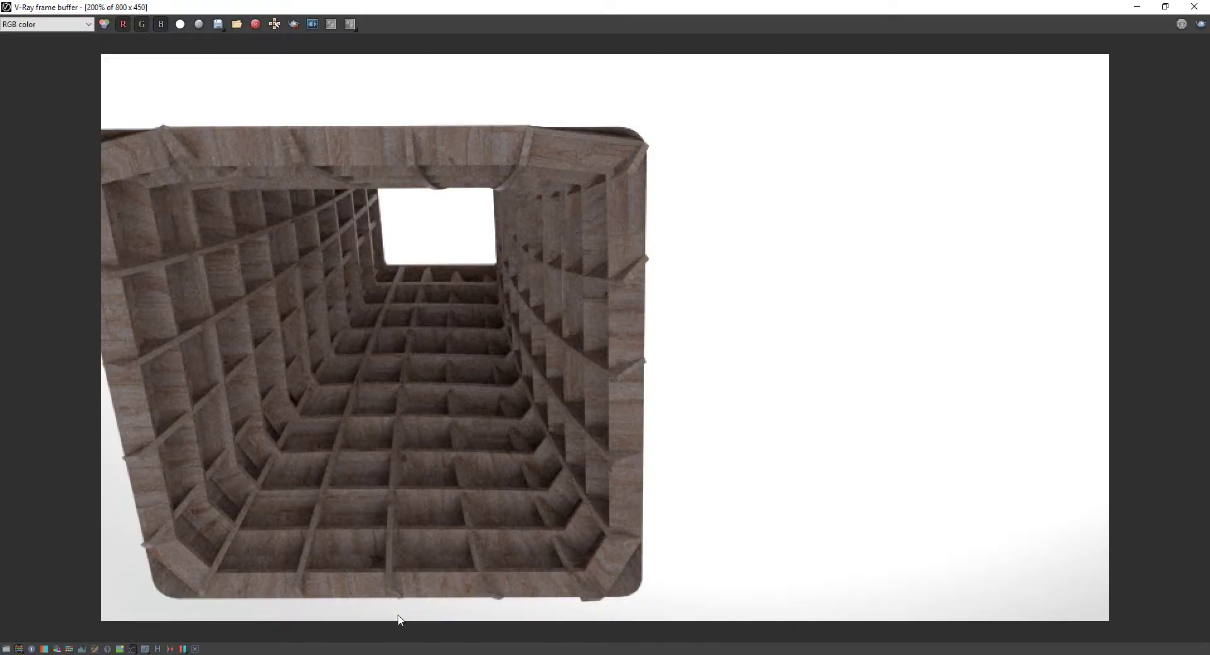